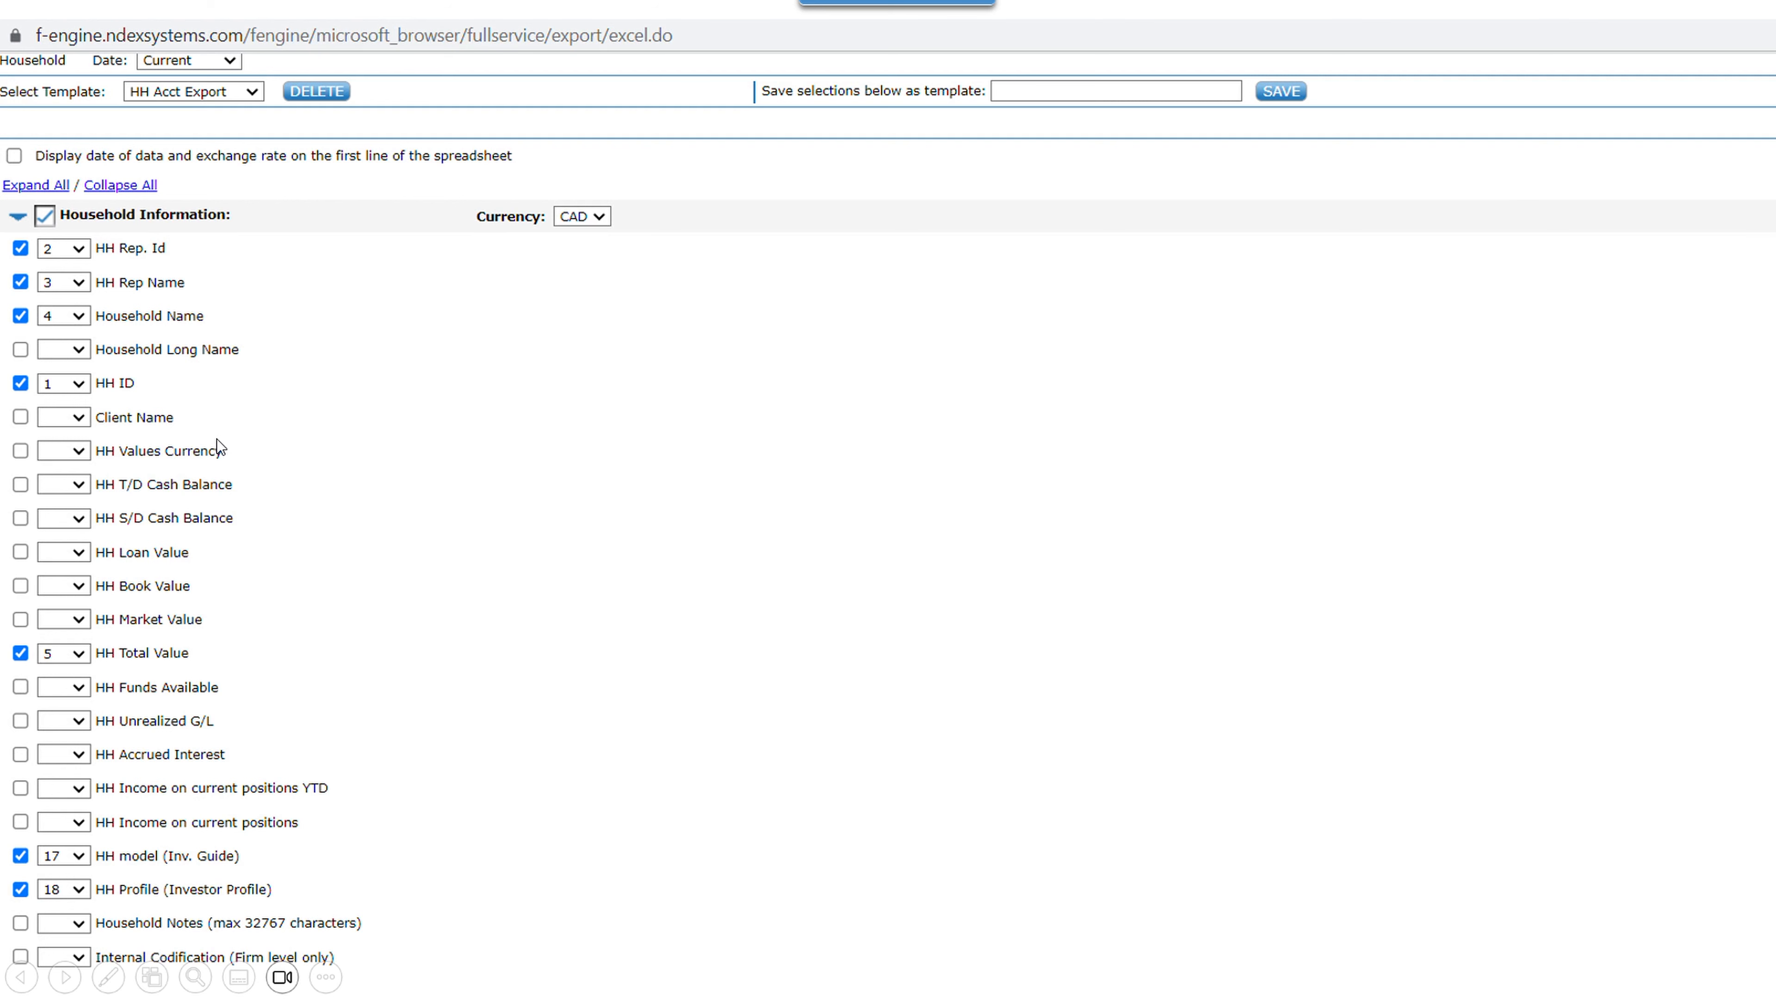
- Review the household and position fields selected in the HH Acct Export template
scroll(799, 389, down, 10)
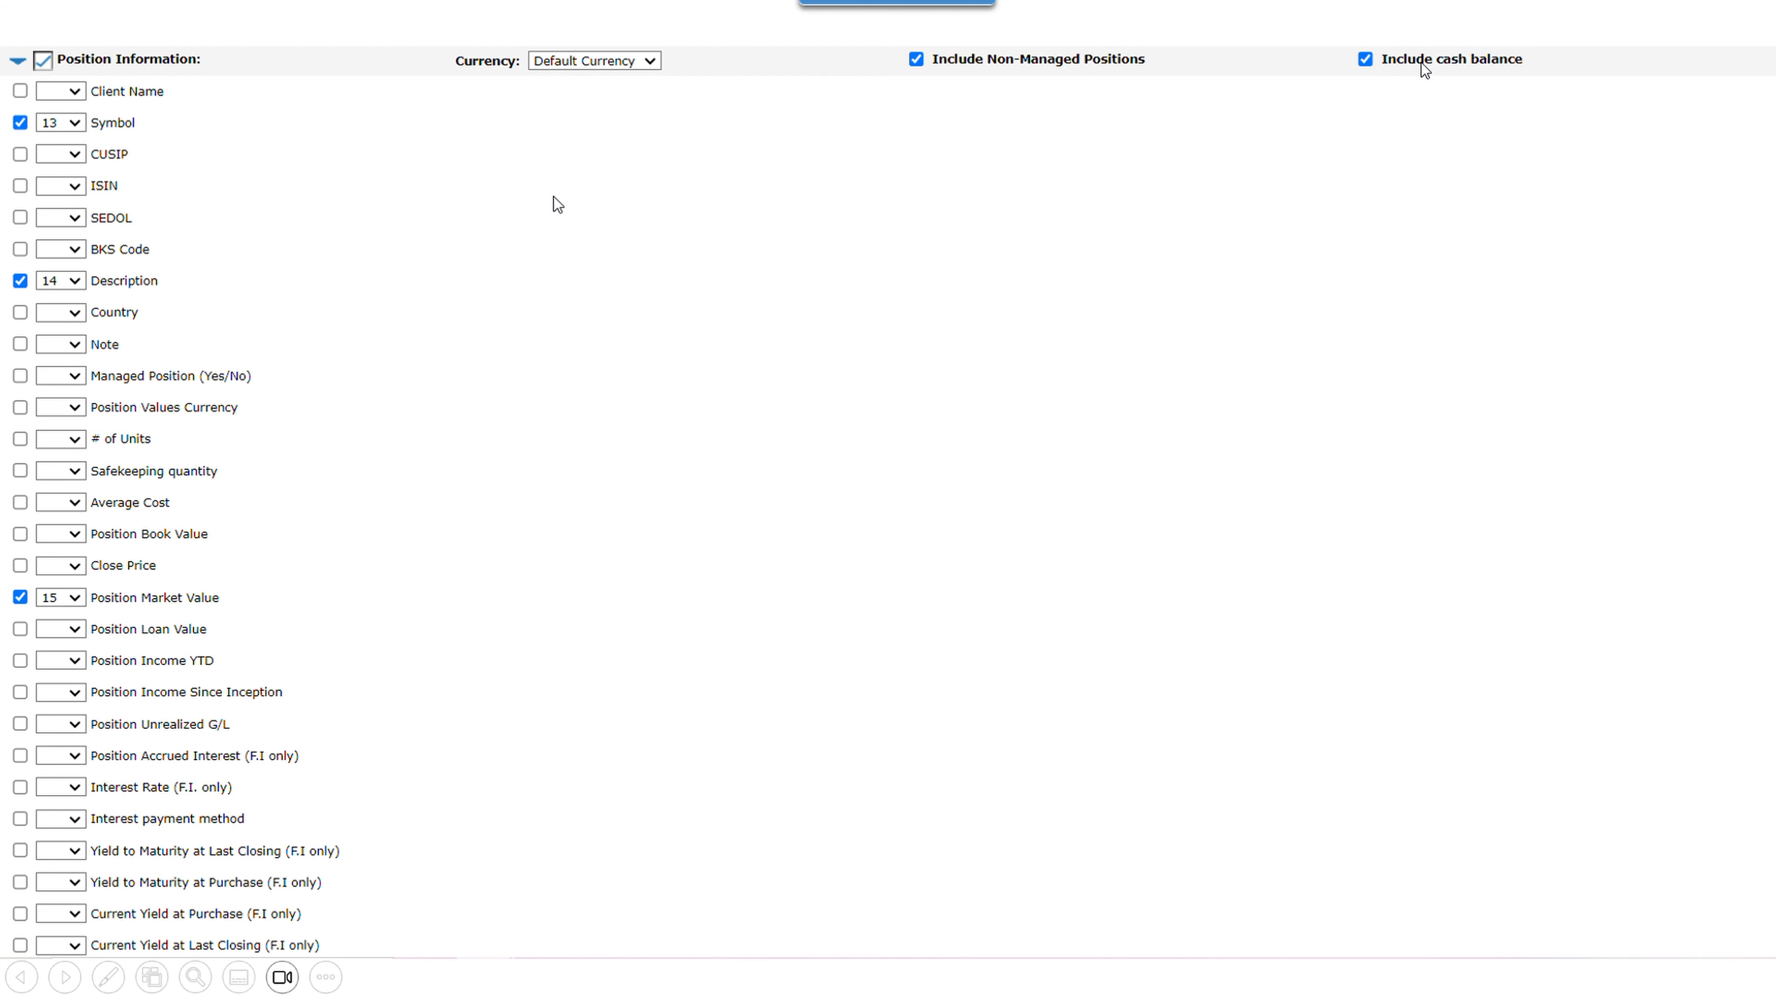
scroll(553, 196, down, 6)
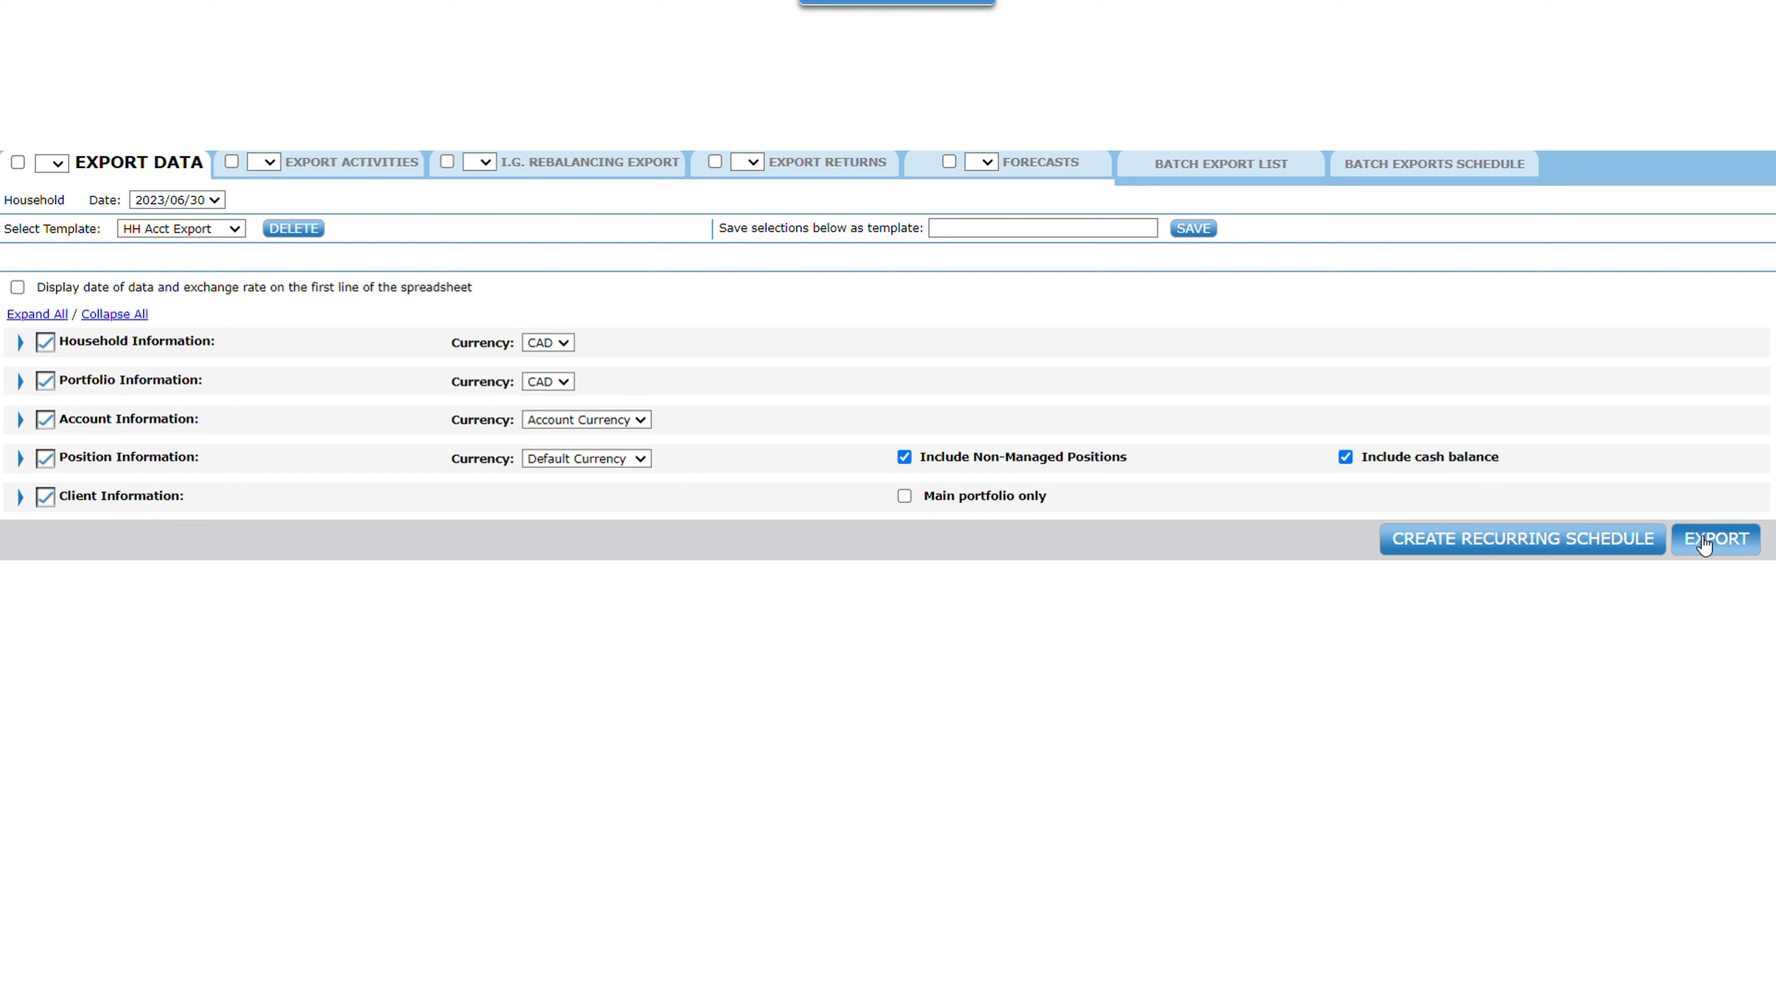
- Set up the activities export with the HH Income Report template, limit activity types to Income, and review its columns
click(352, 161)
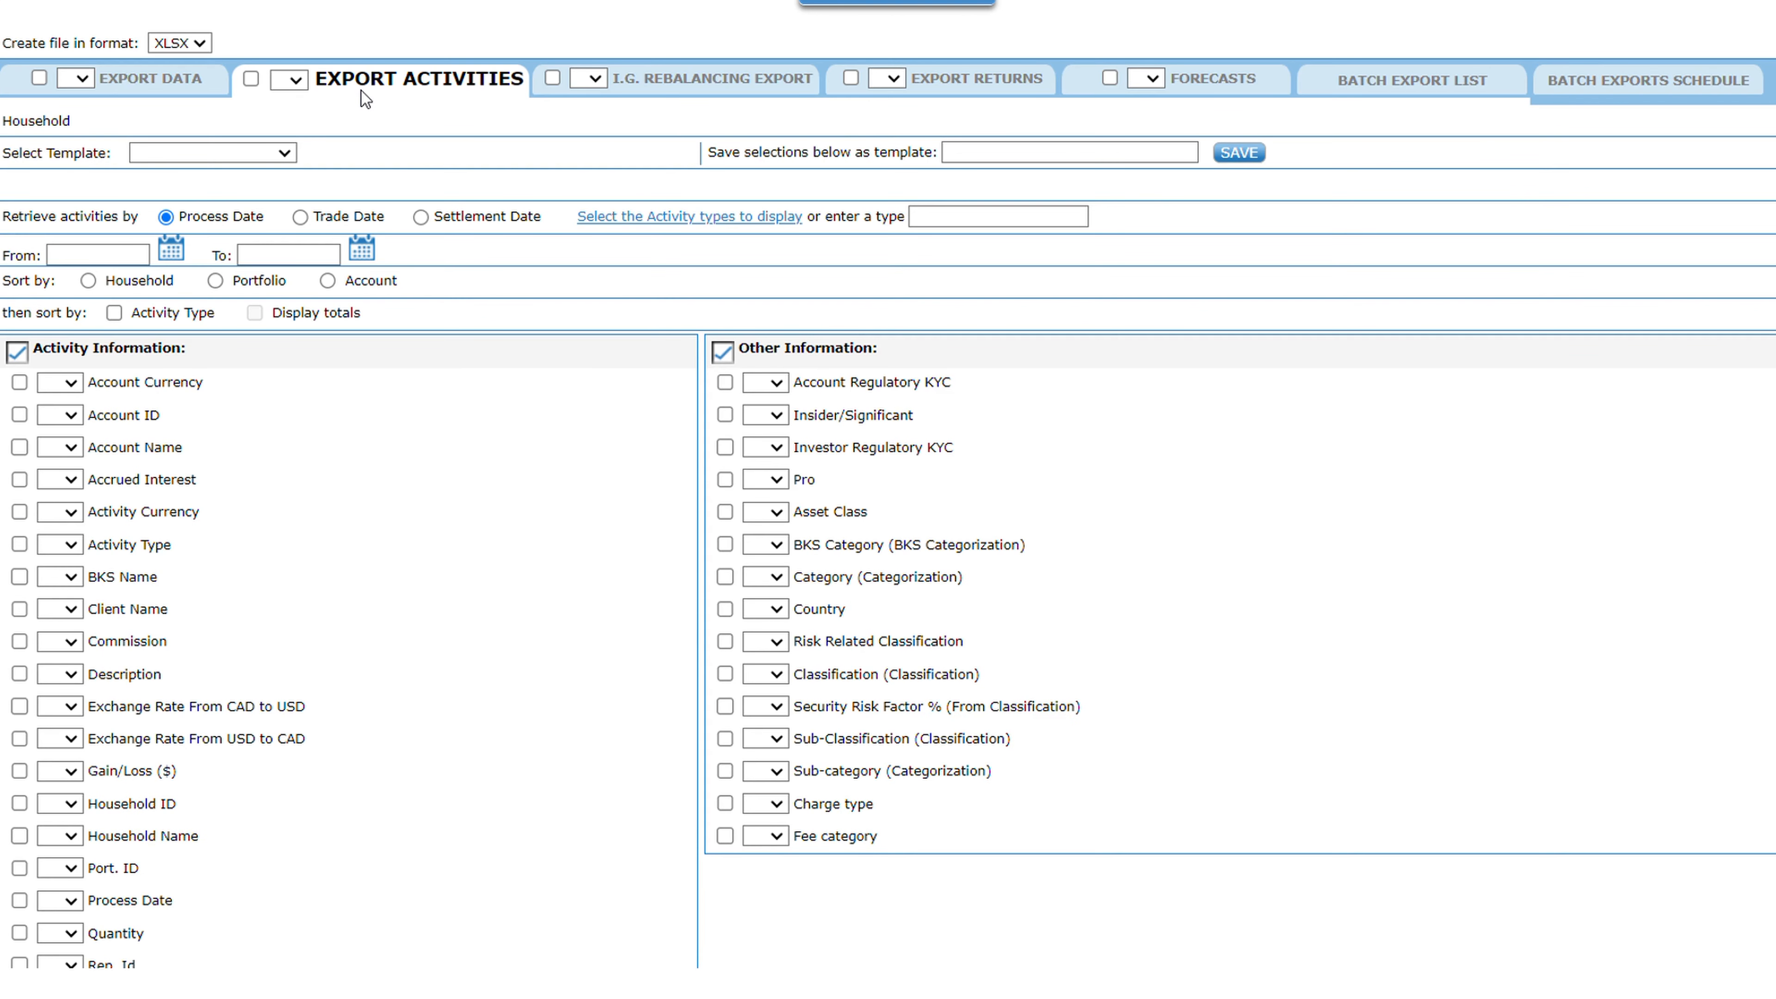
click(688, 216)
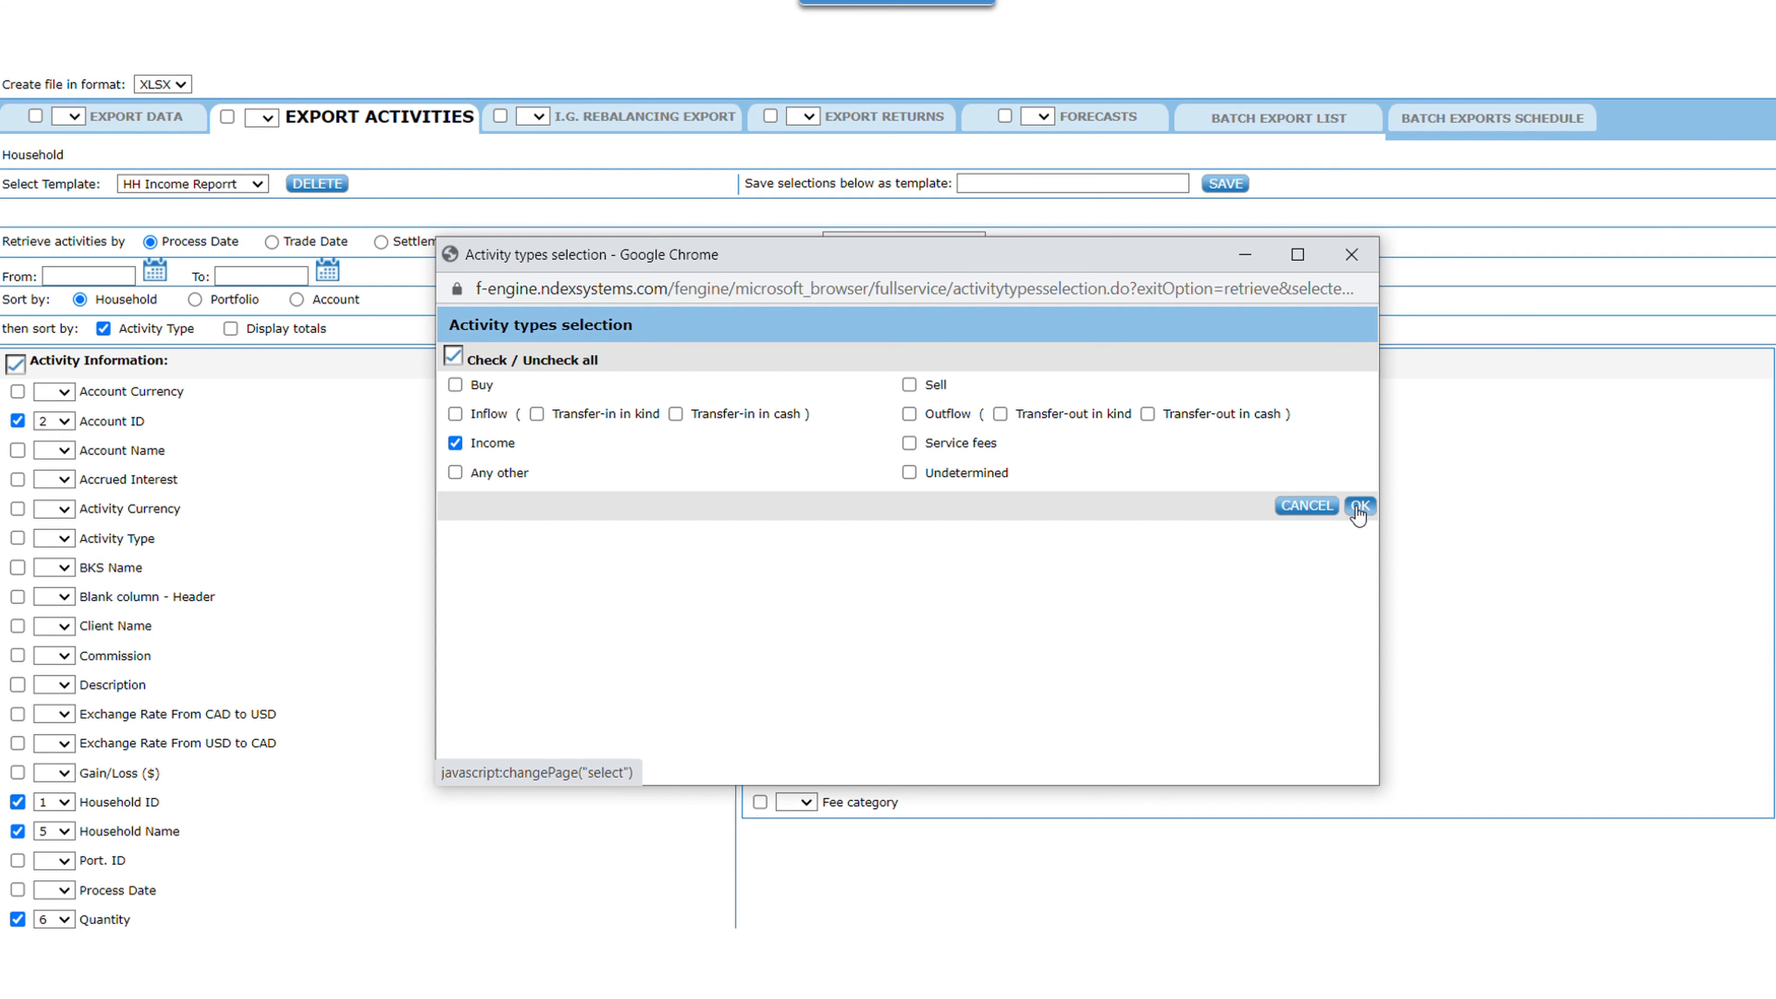
click(1358, 506)
scroll(1358, 515, down, 4)
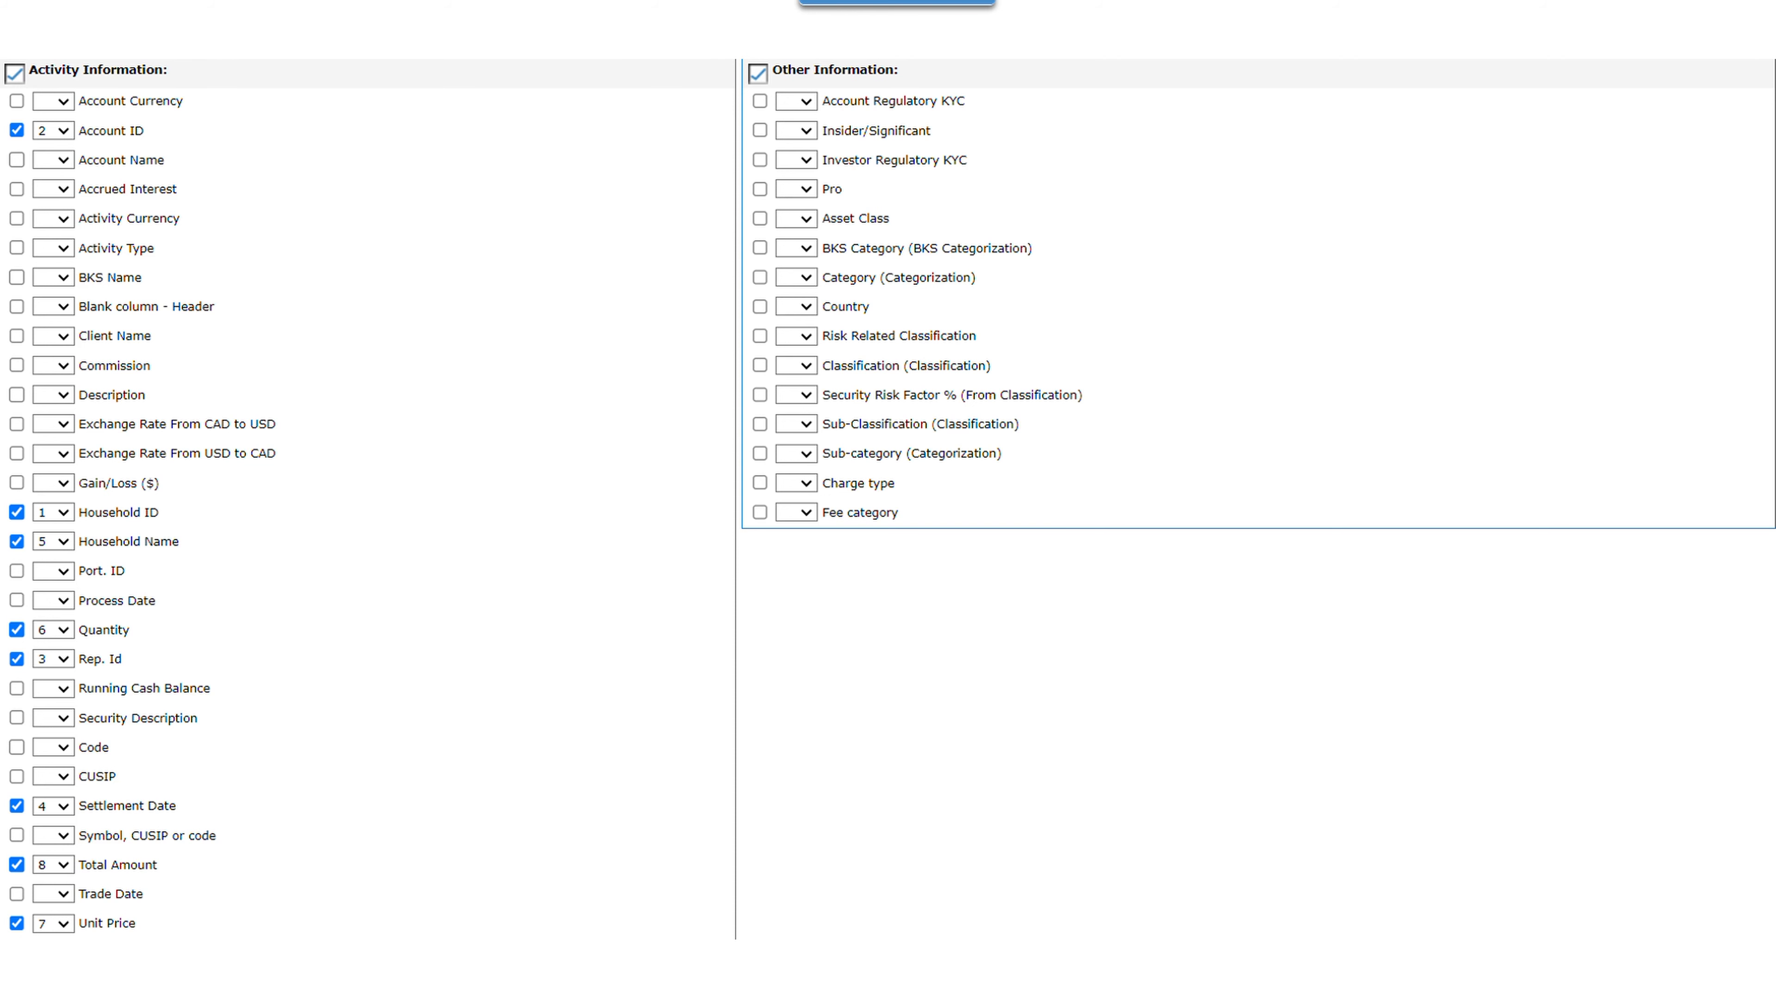
- Open the returns export and review the columns selected in the HH Rolling template
click(881, 146)
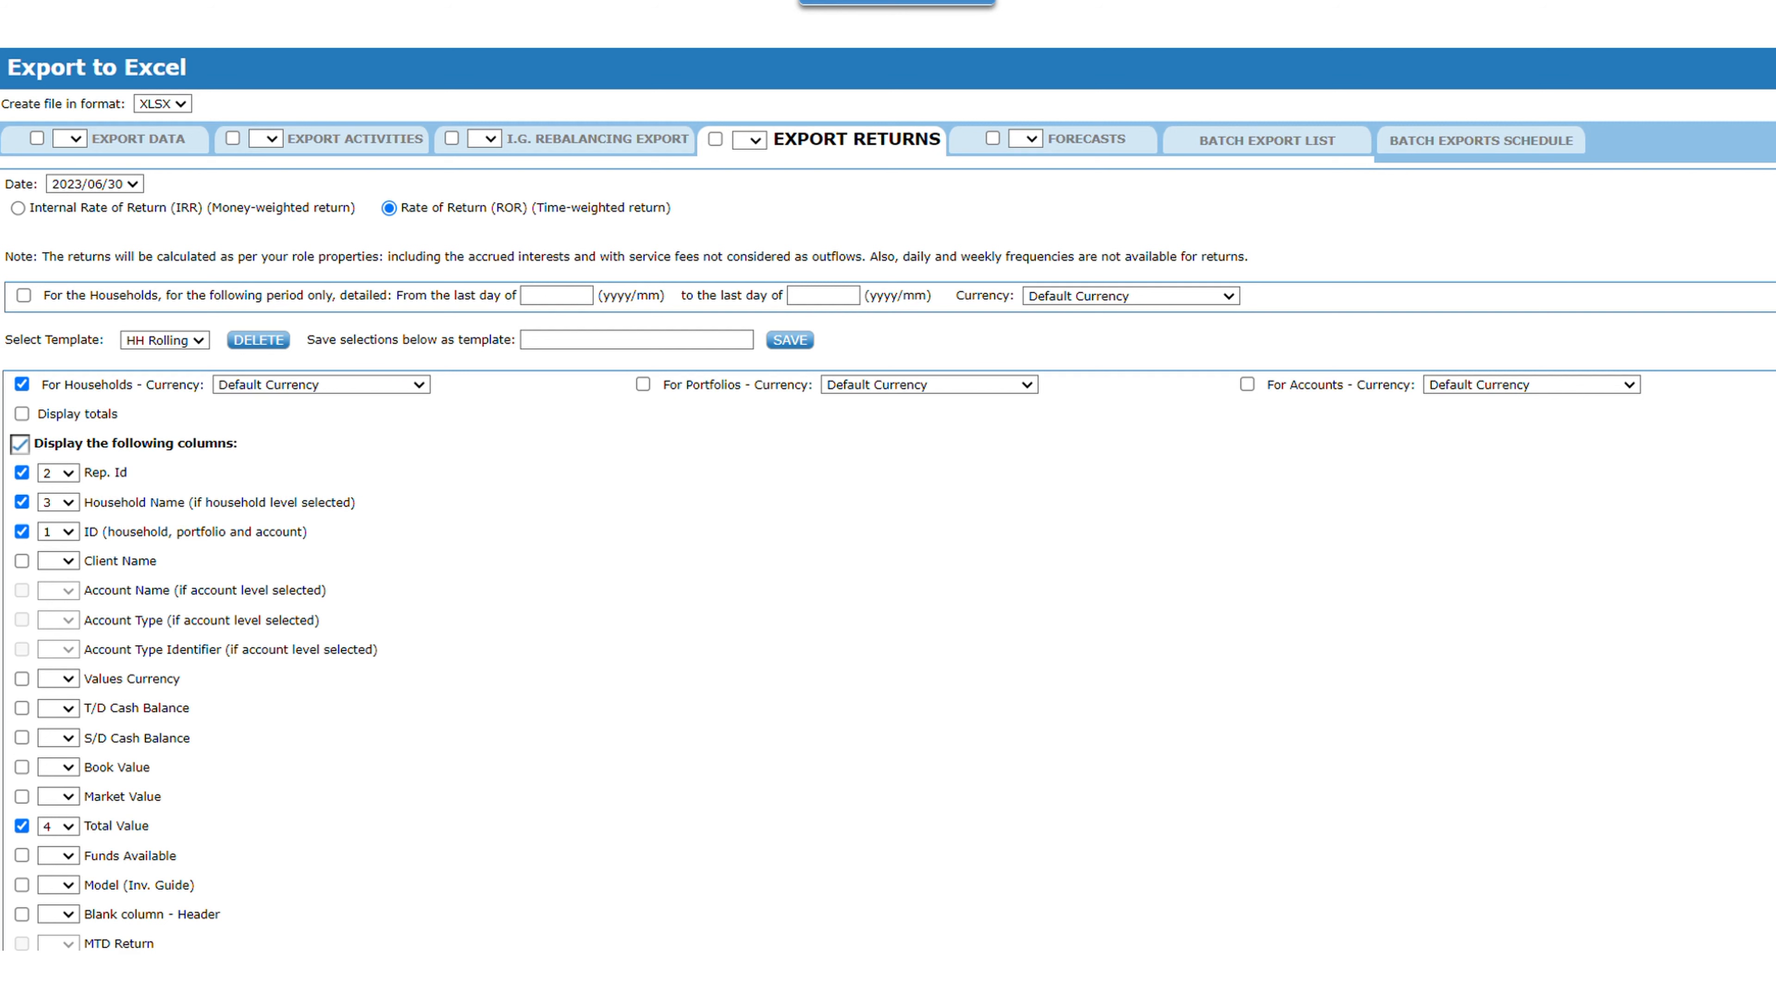
scroll(888, 490, down, 5)
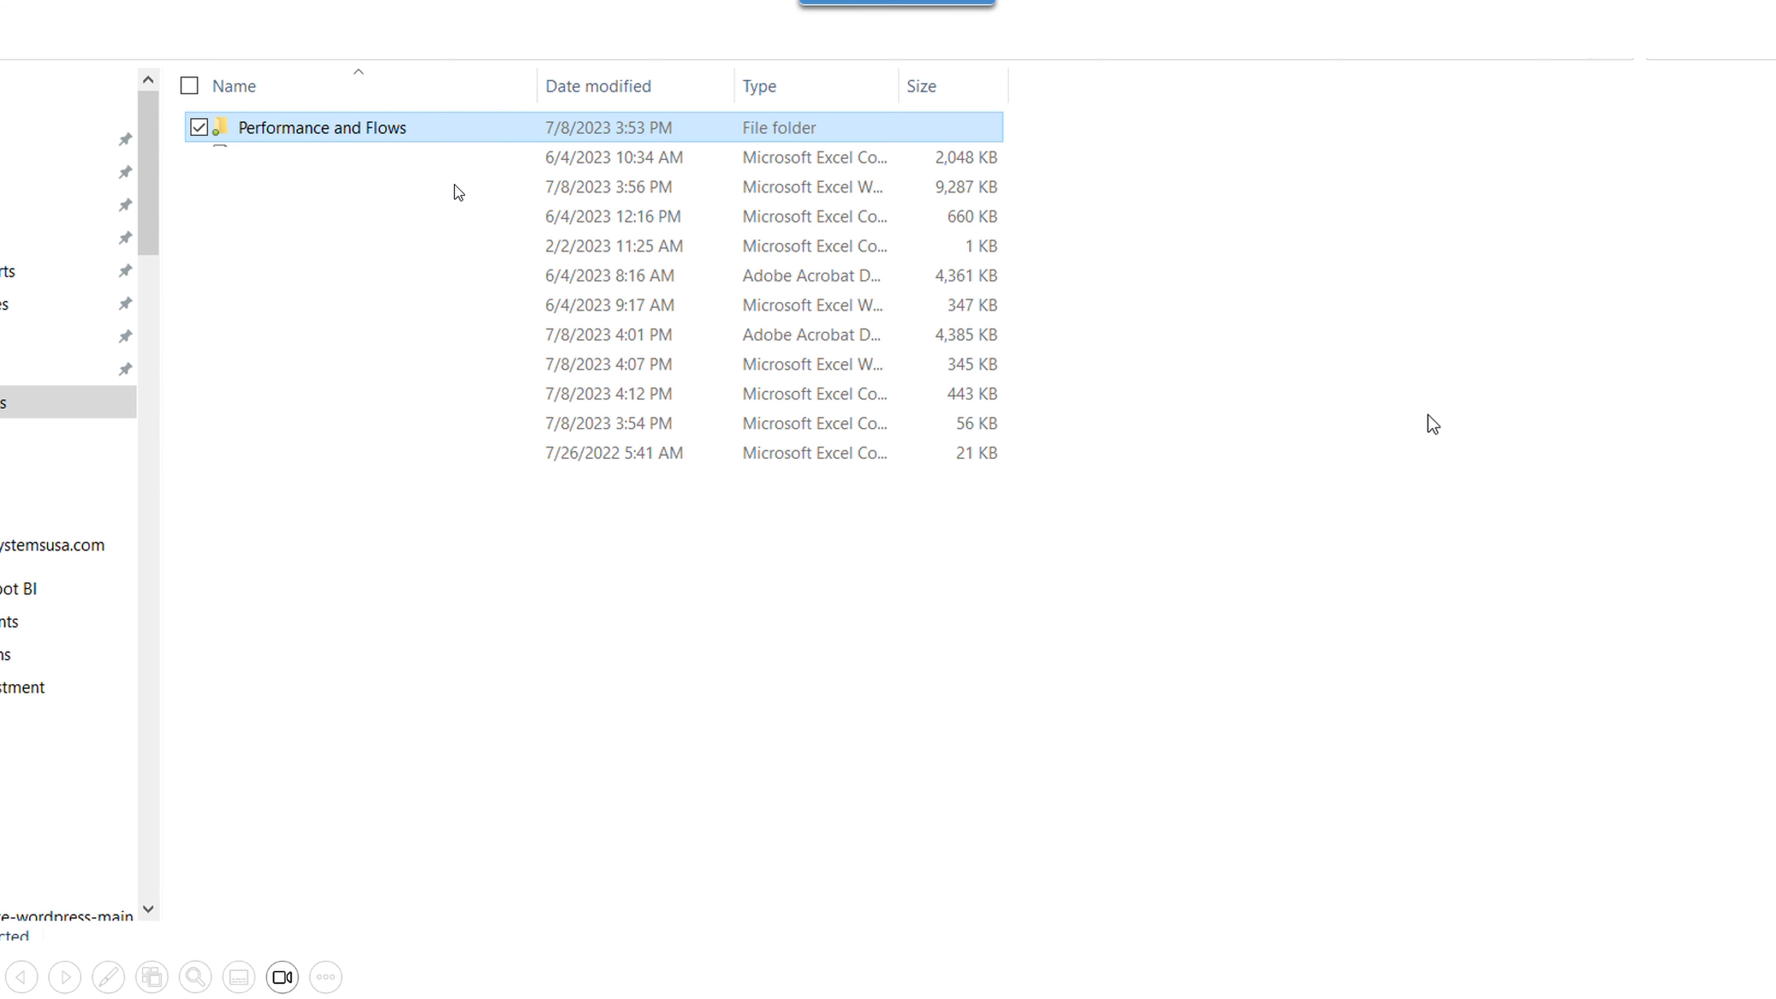
- Check the CSV files in the Performance and Flows folder, then import that folder into Excel using Combine & Transform Data
click(458, 211)
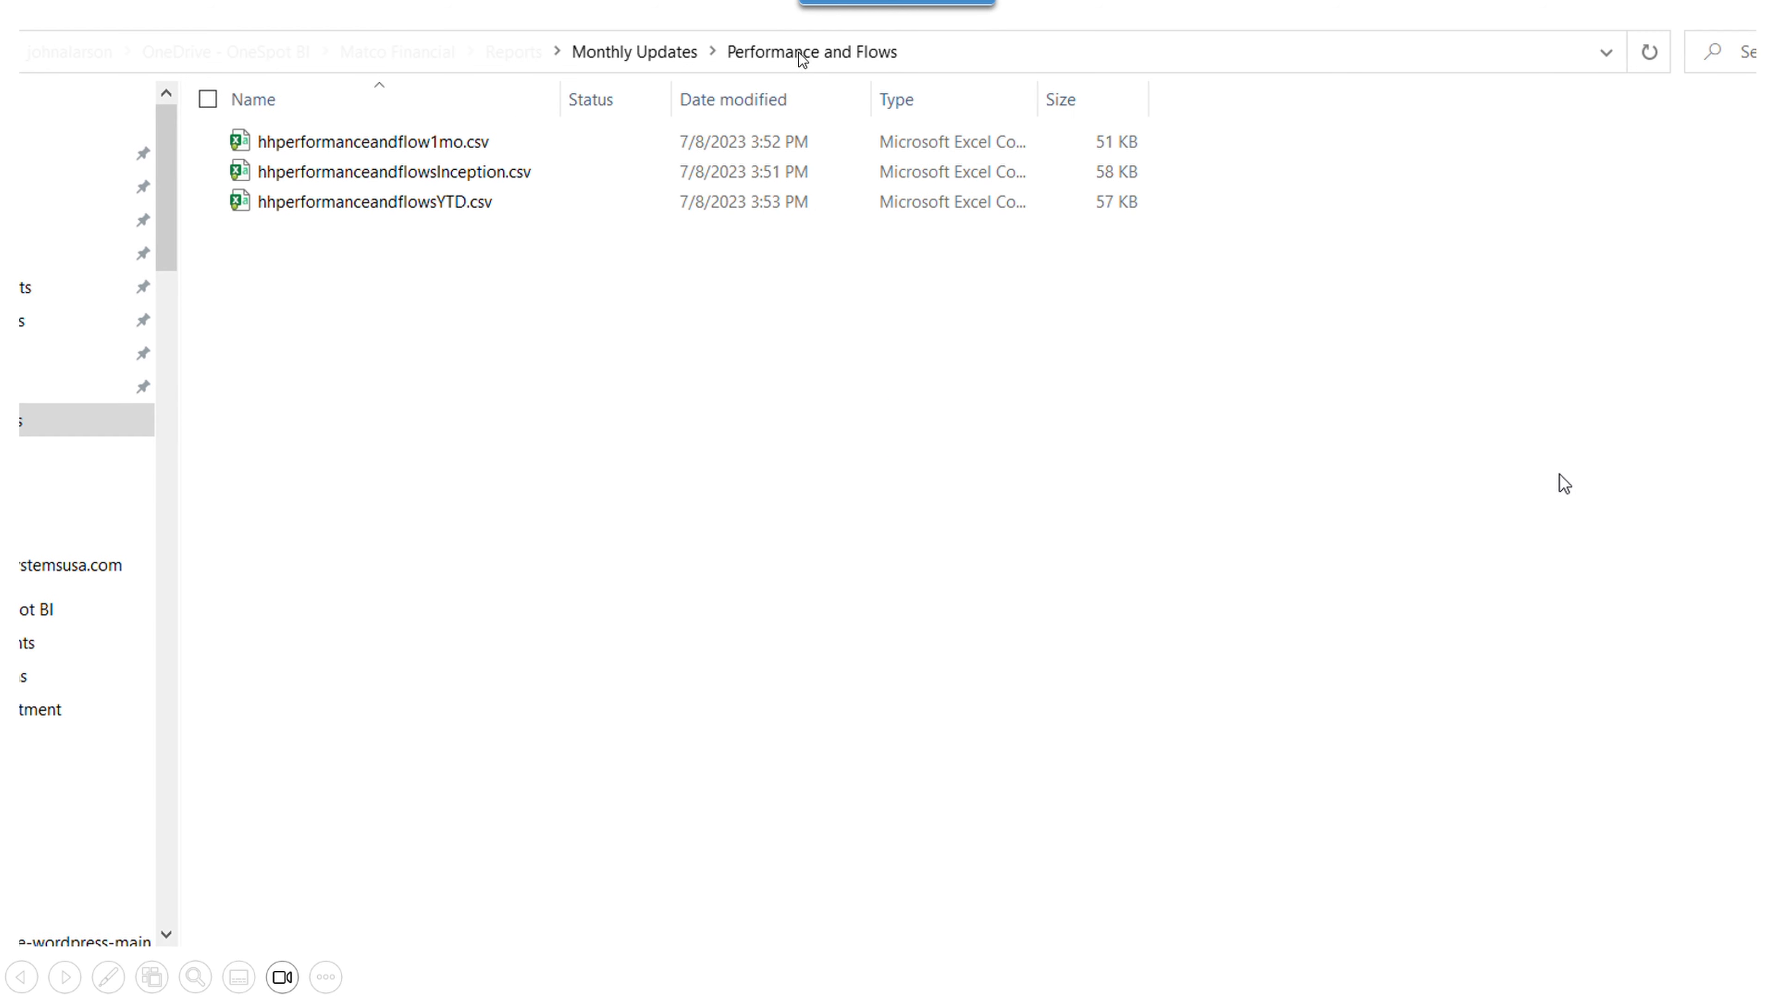
key(Right)
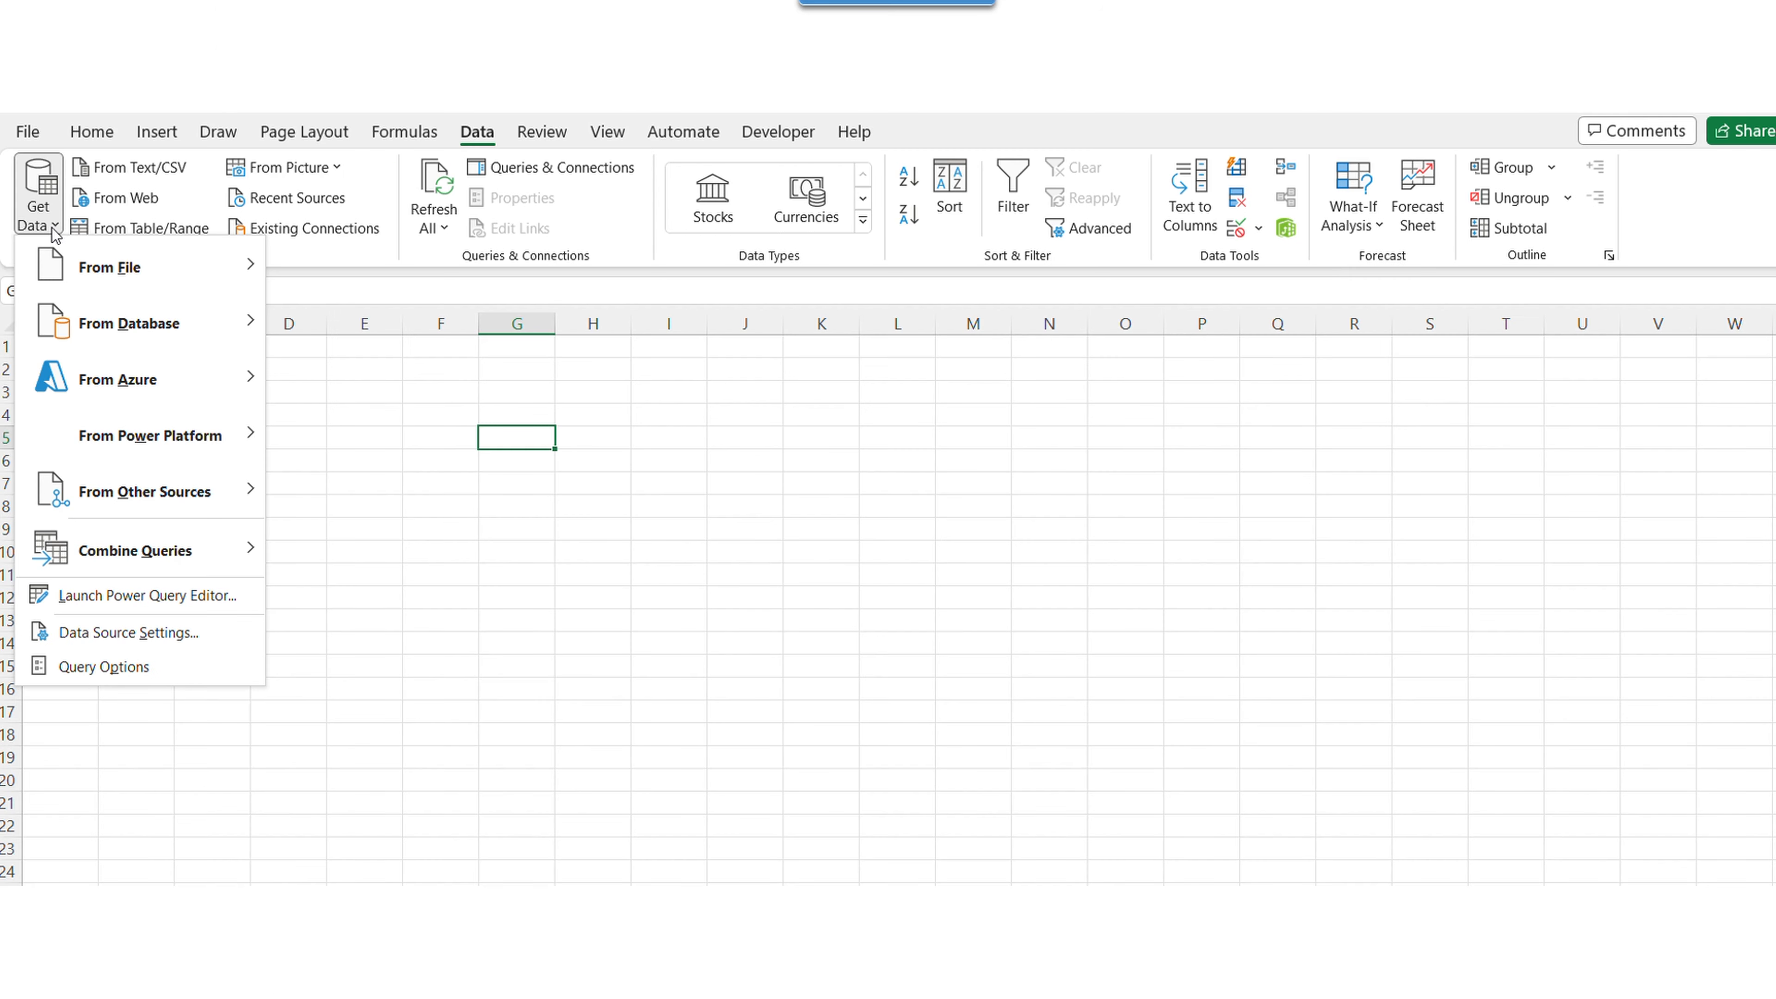
key(Right)
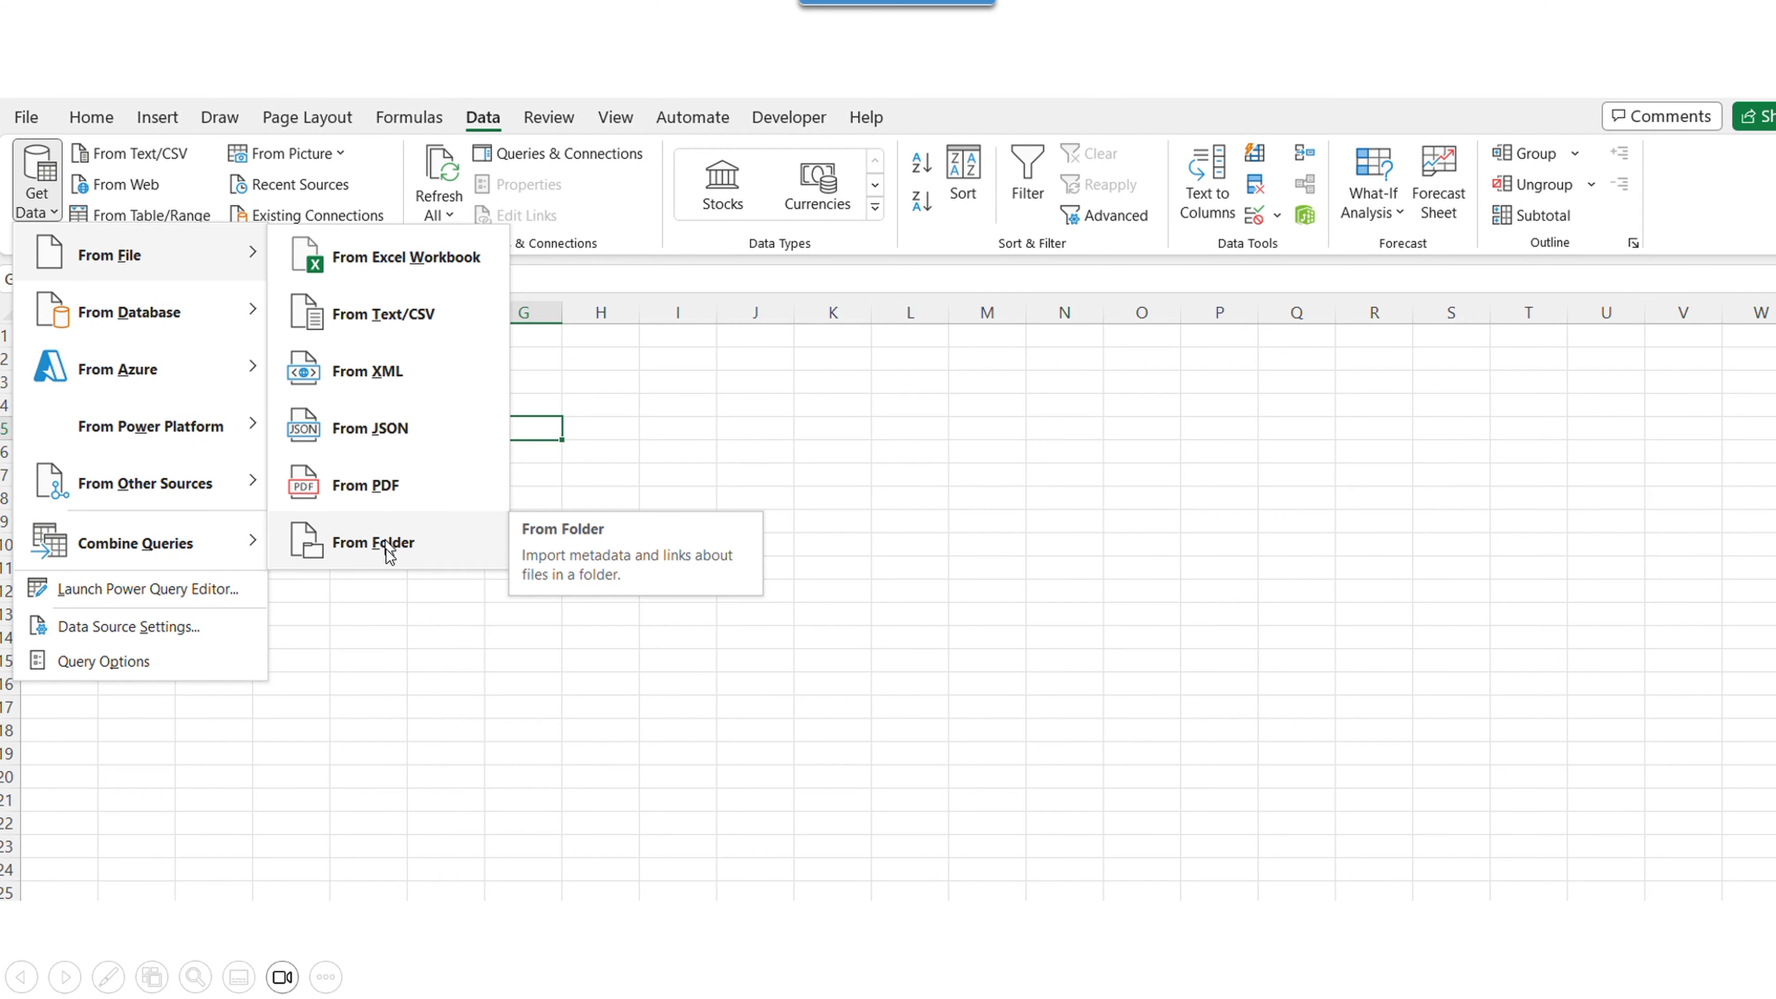
key(Right)
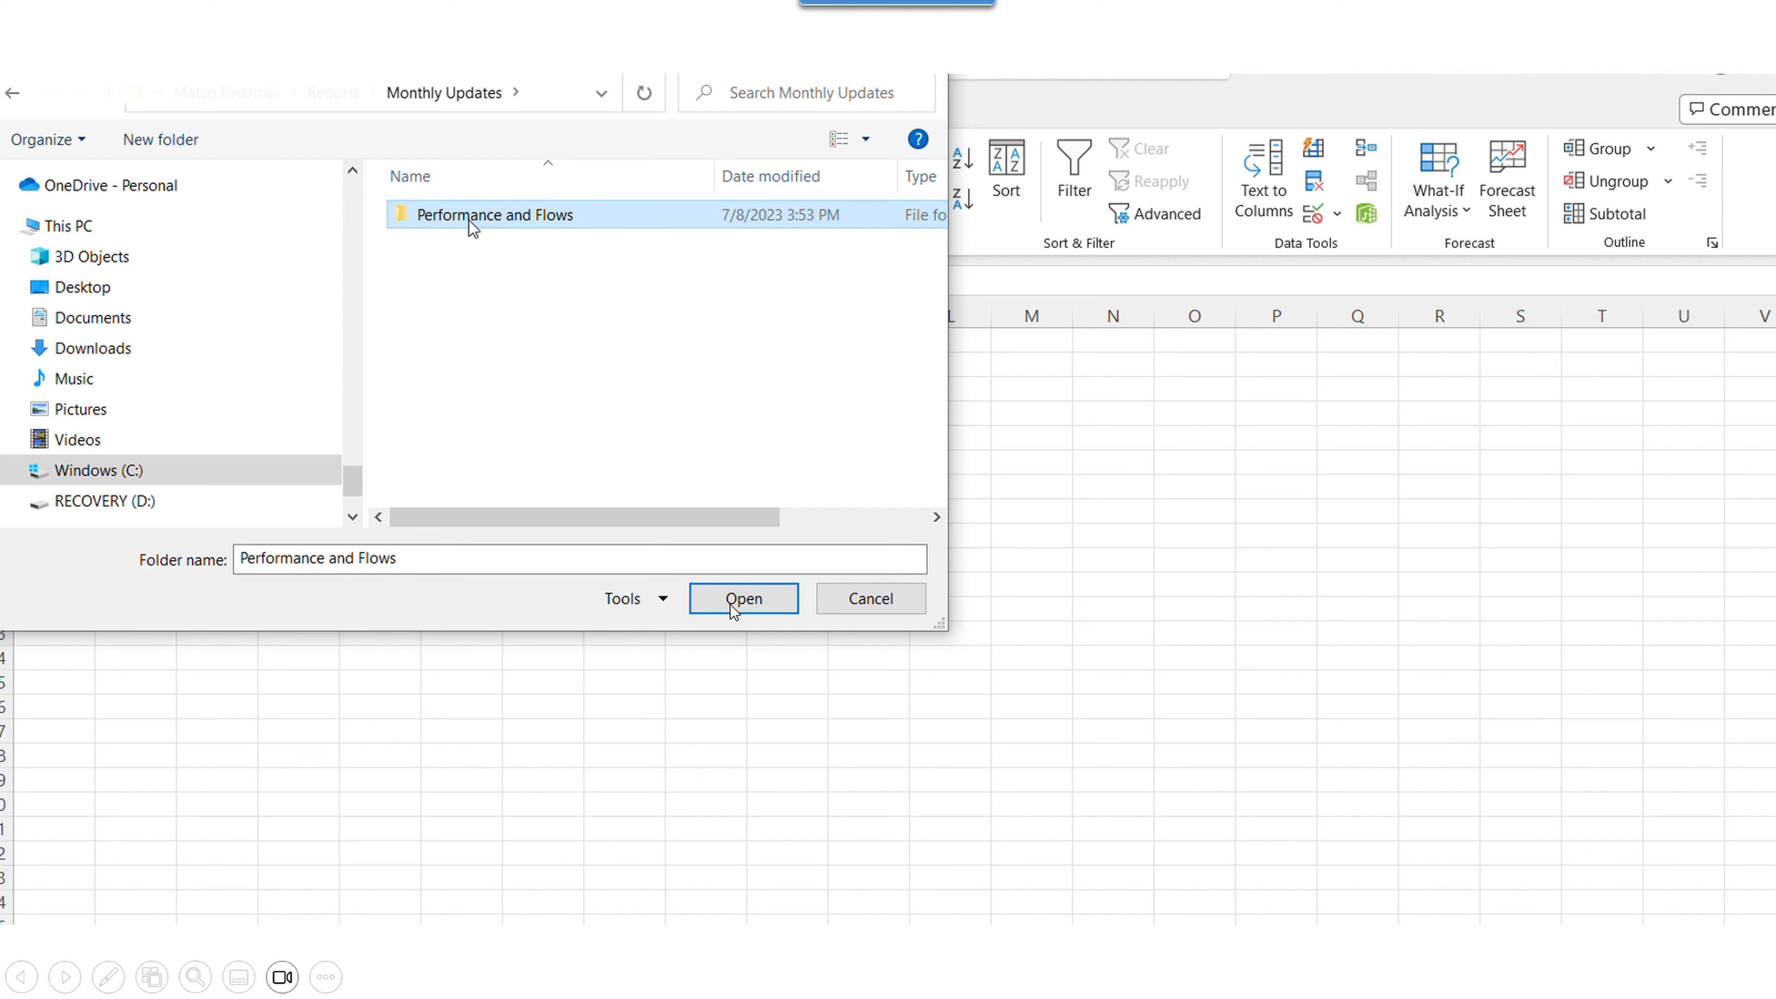
key(Right)
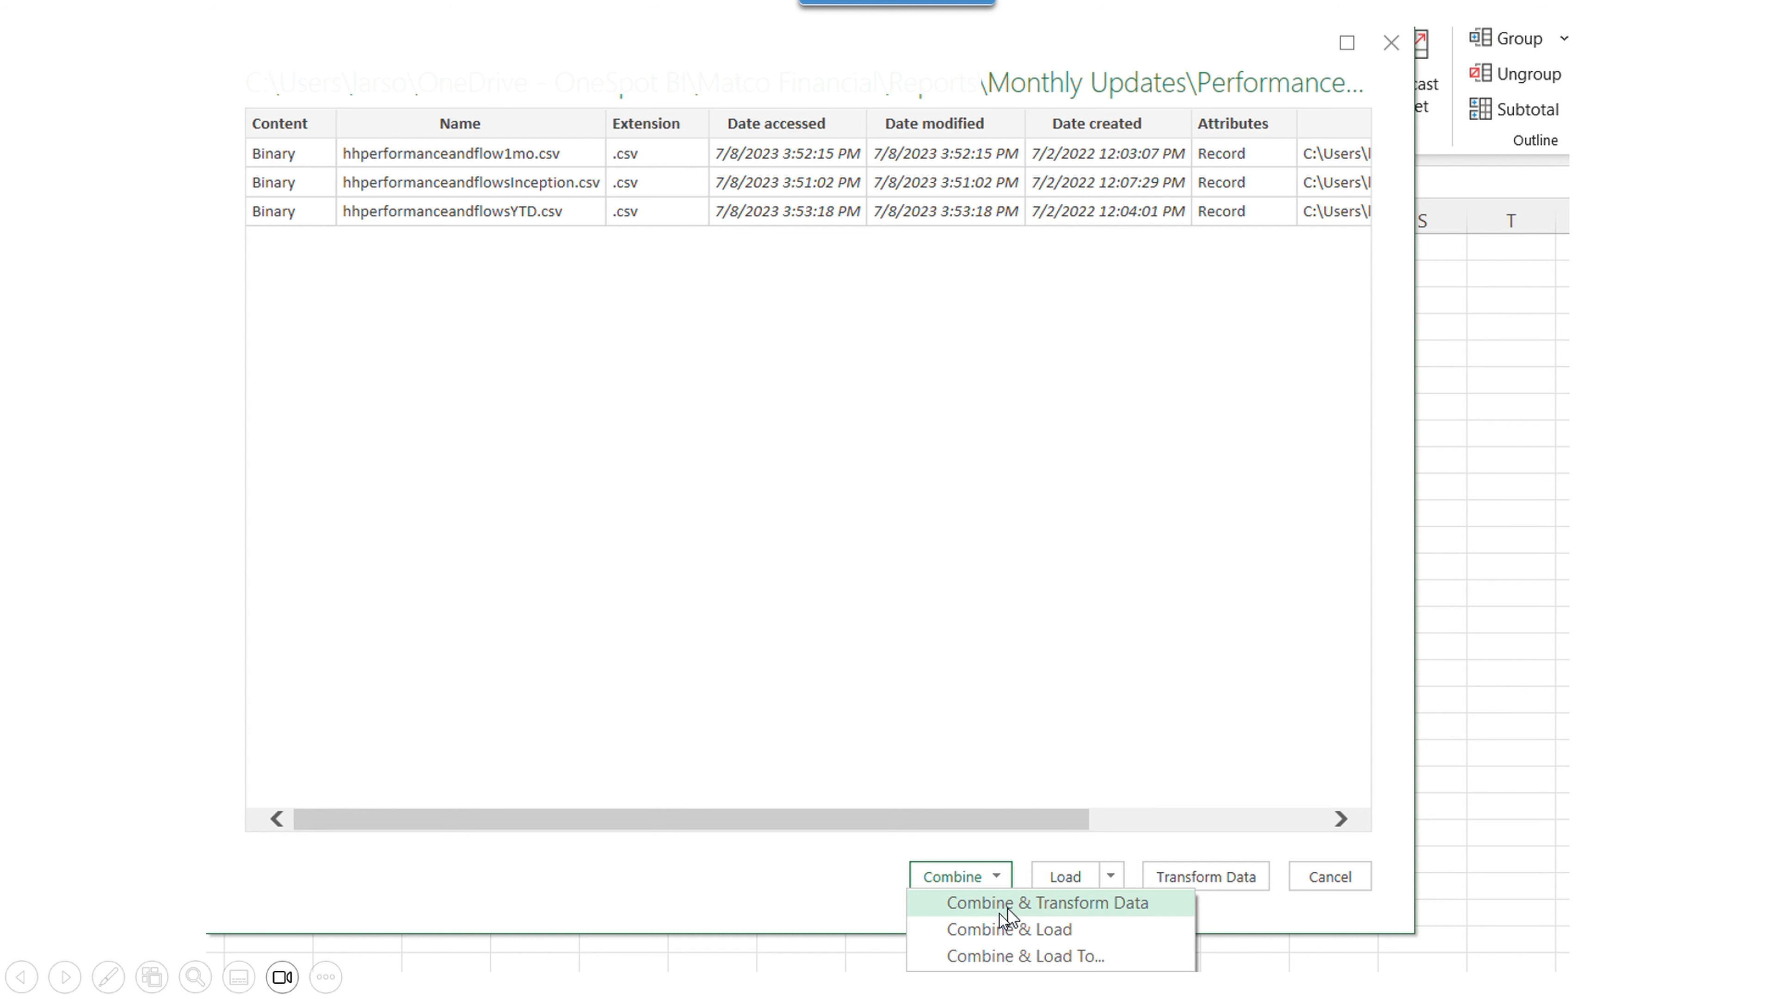
click(999, 913)
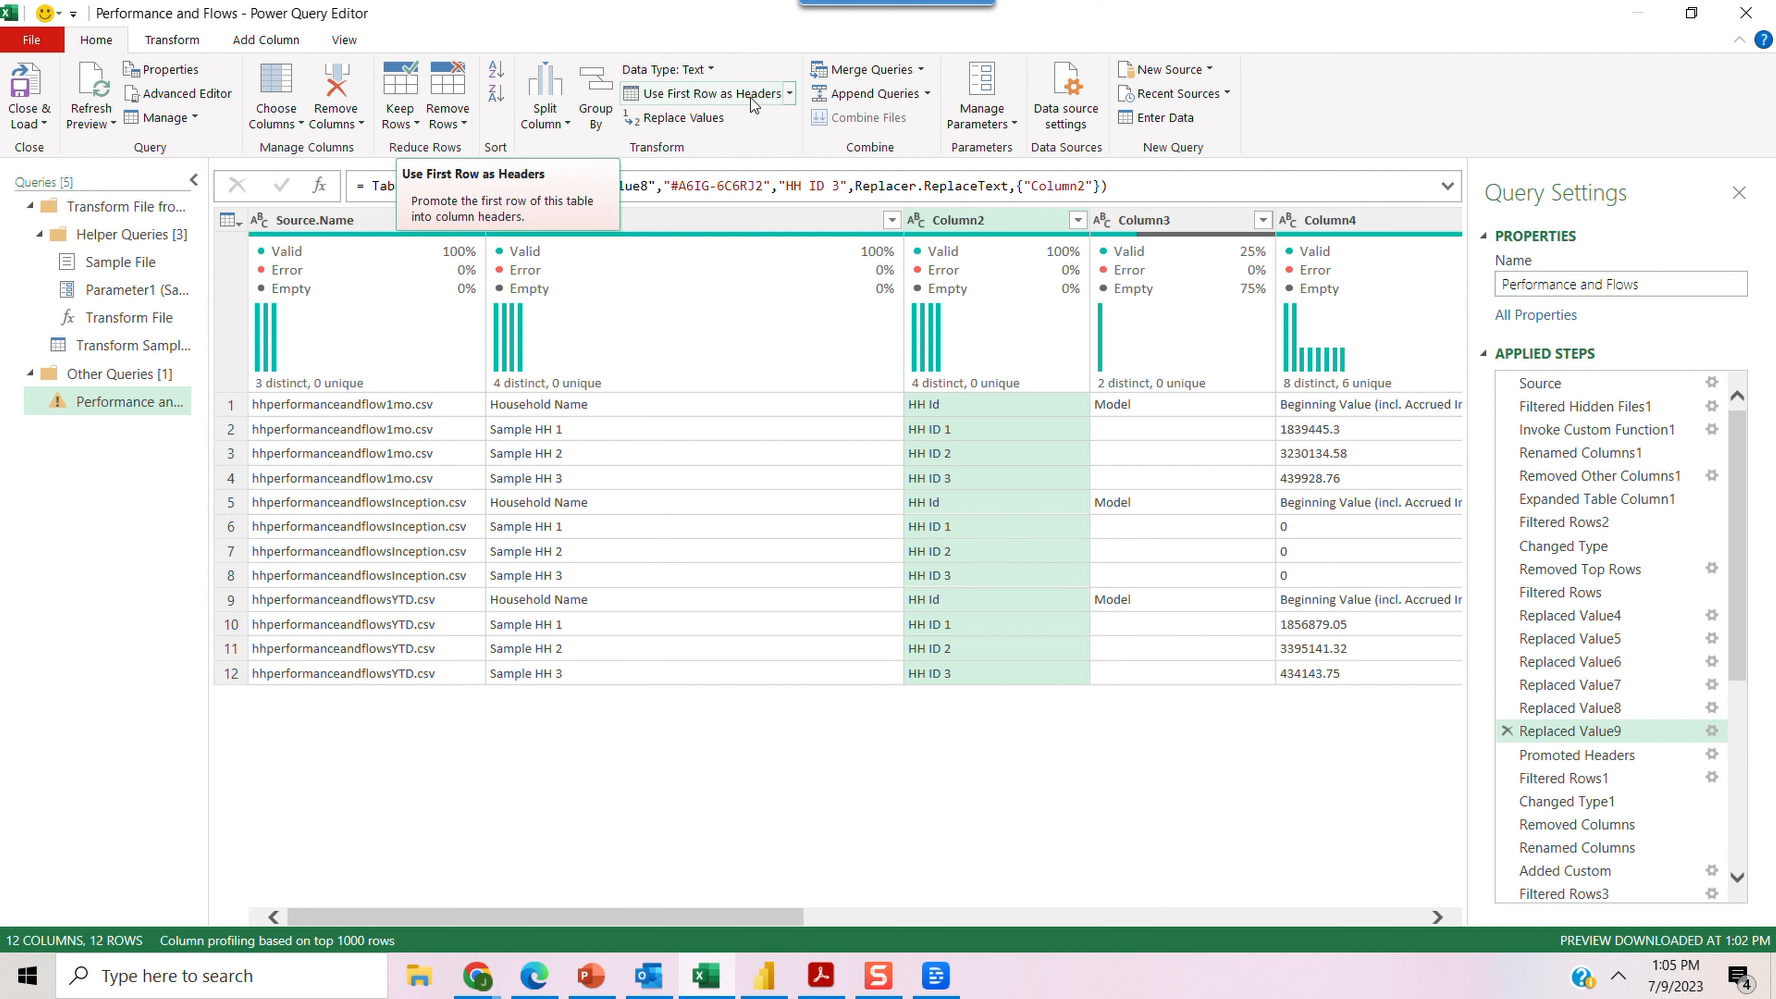
click(1617, 758)
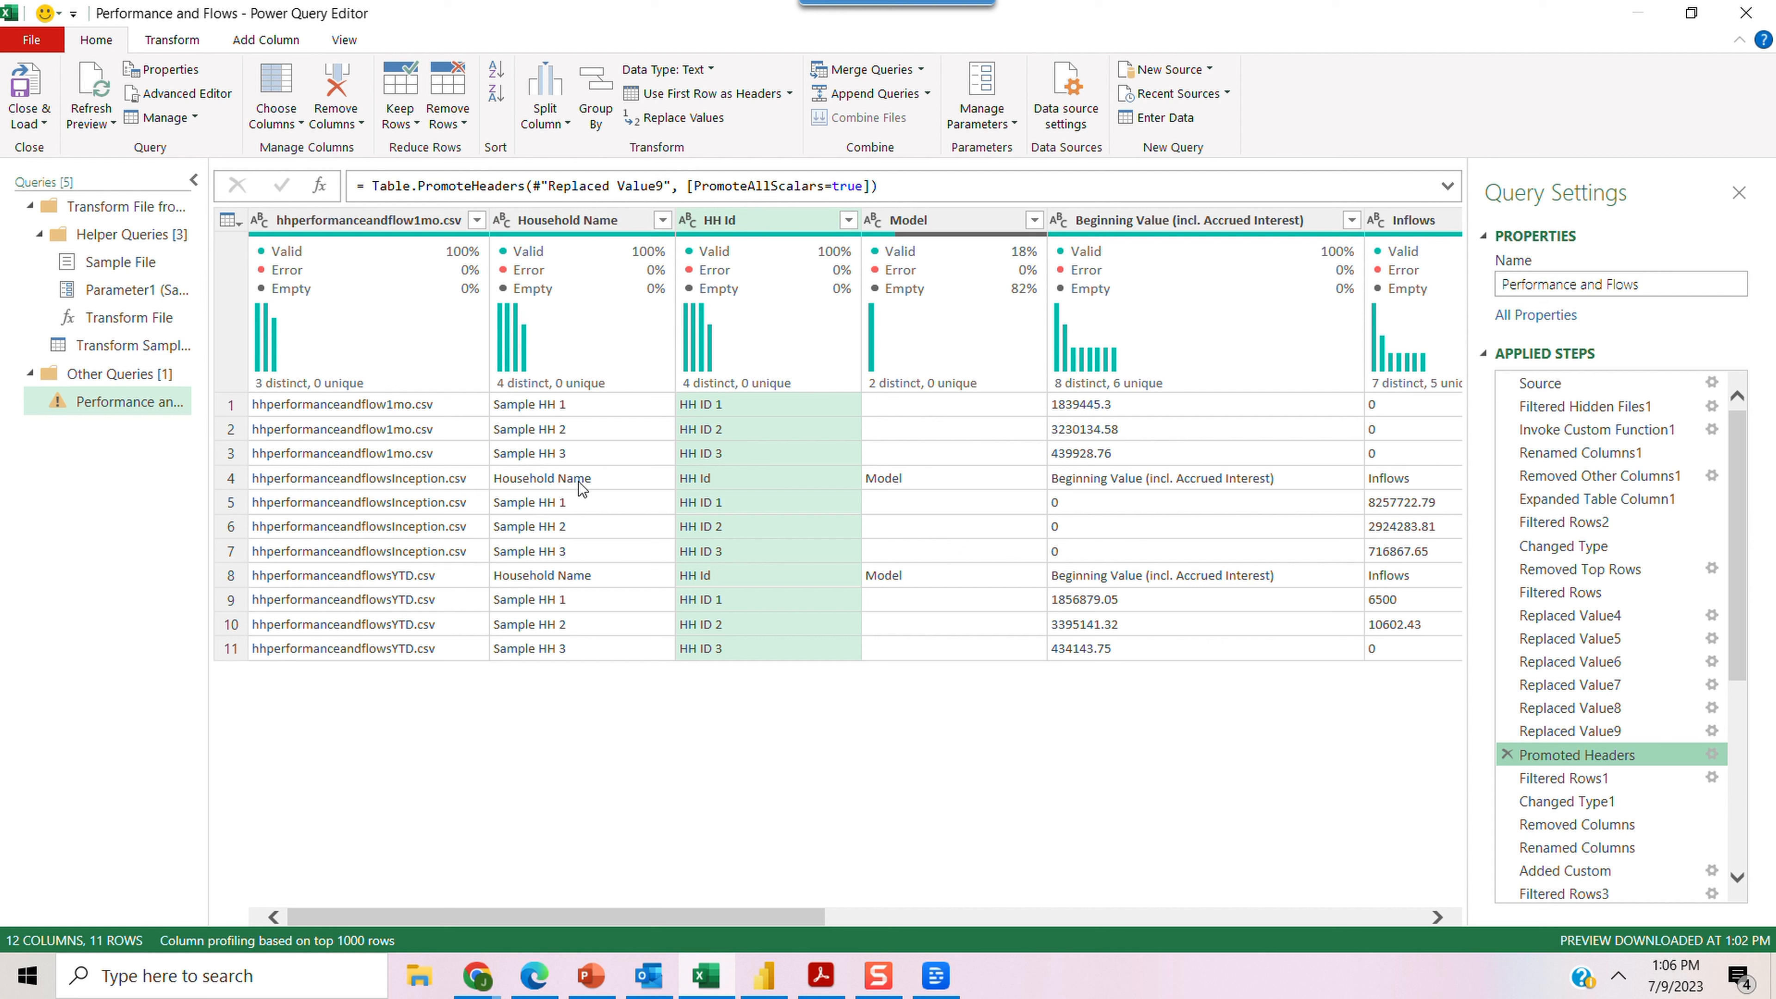
click(661, 220)
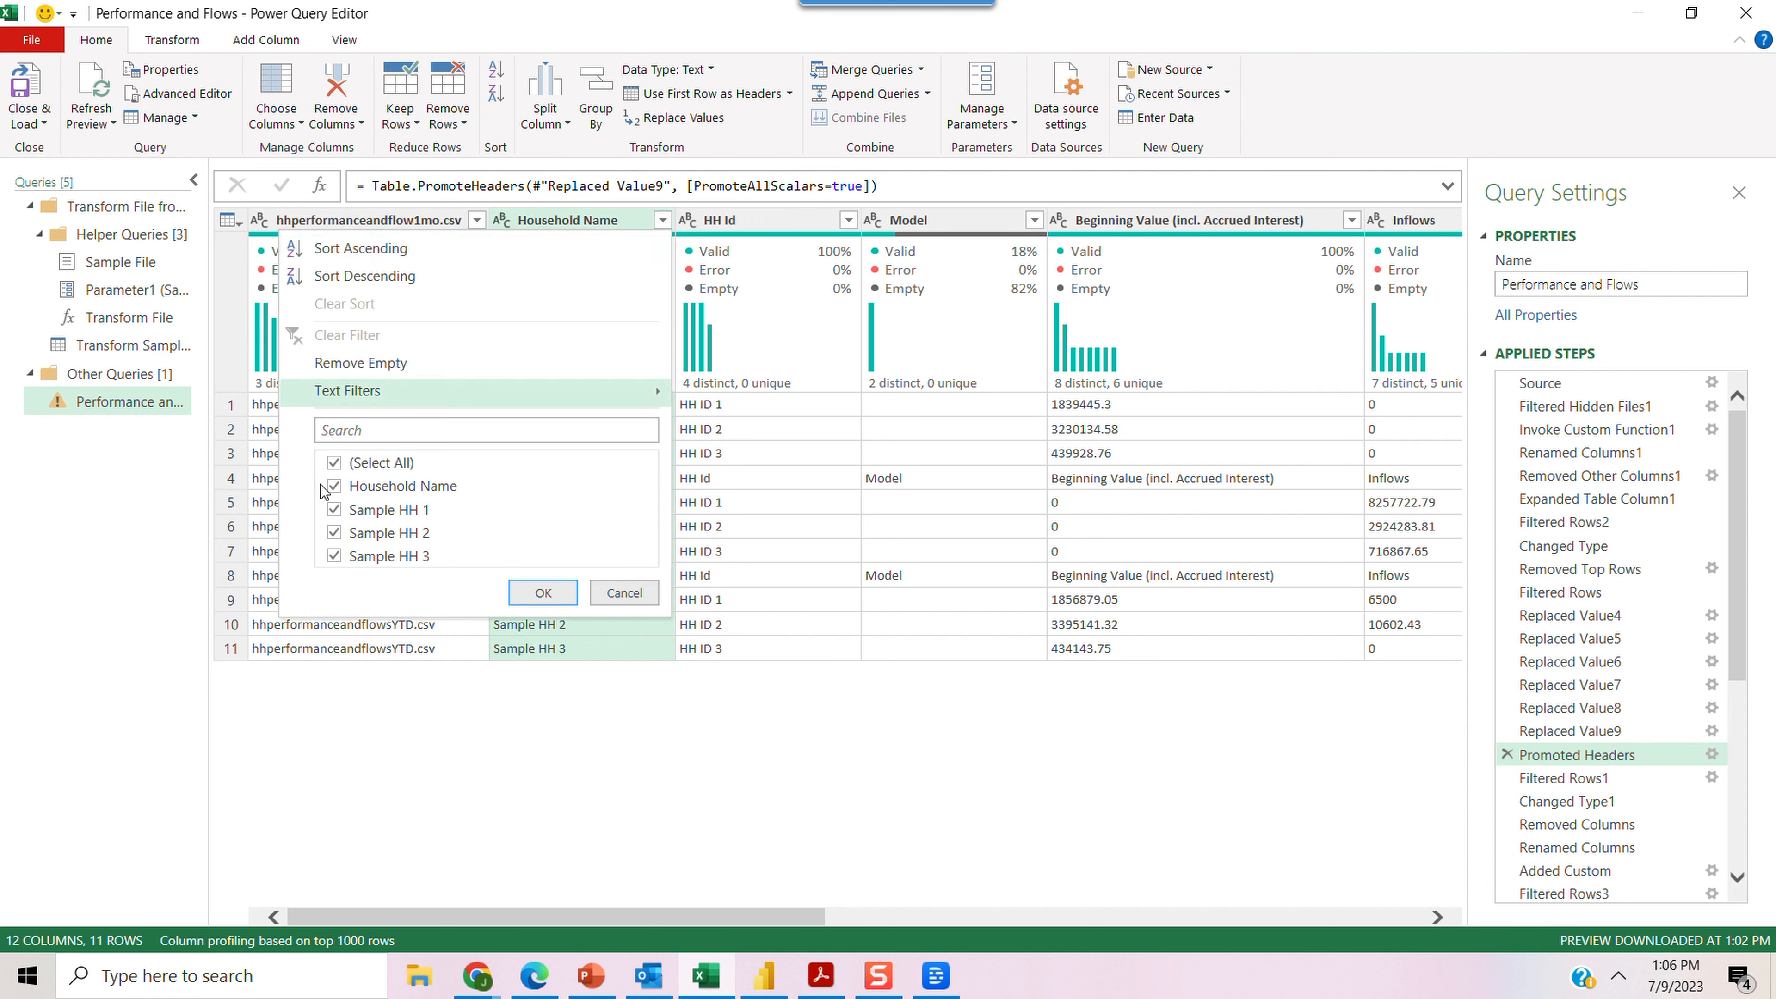
click(334, 488)
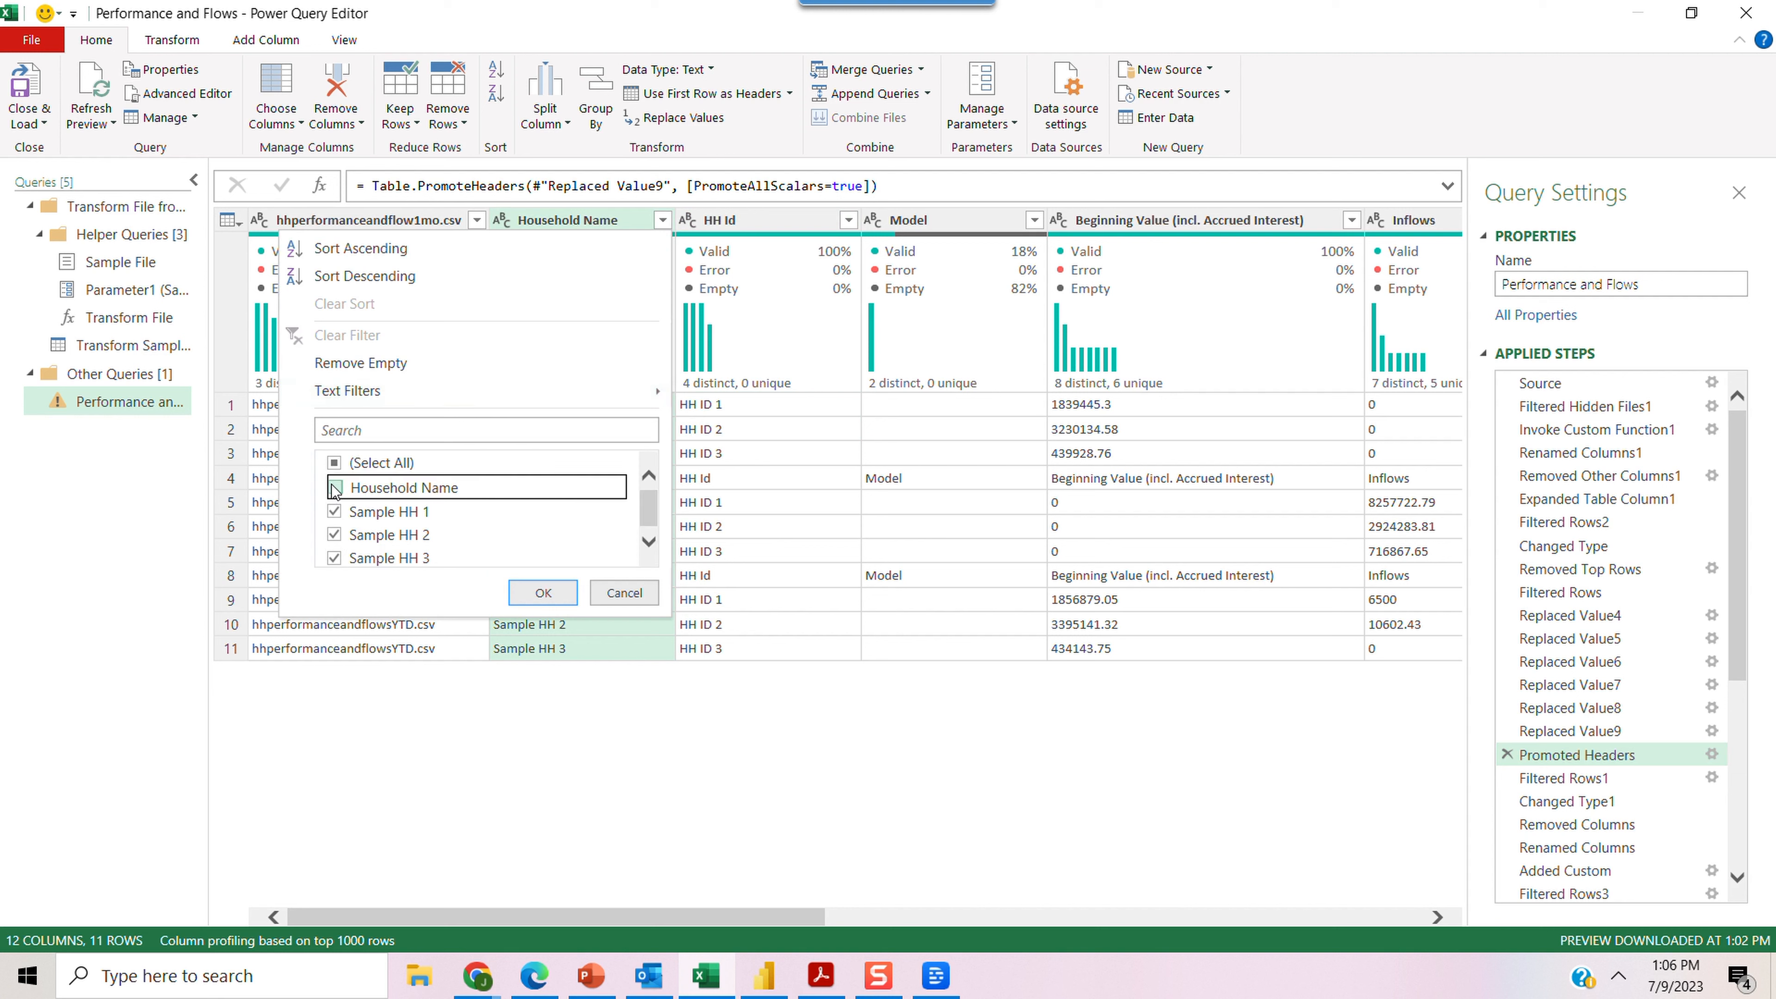
click(335, 487)
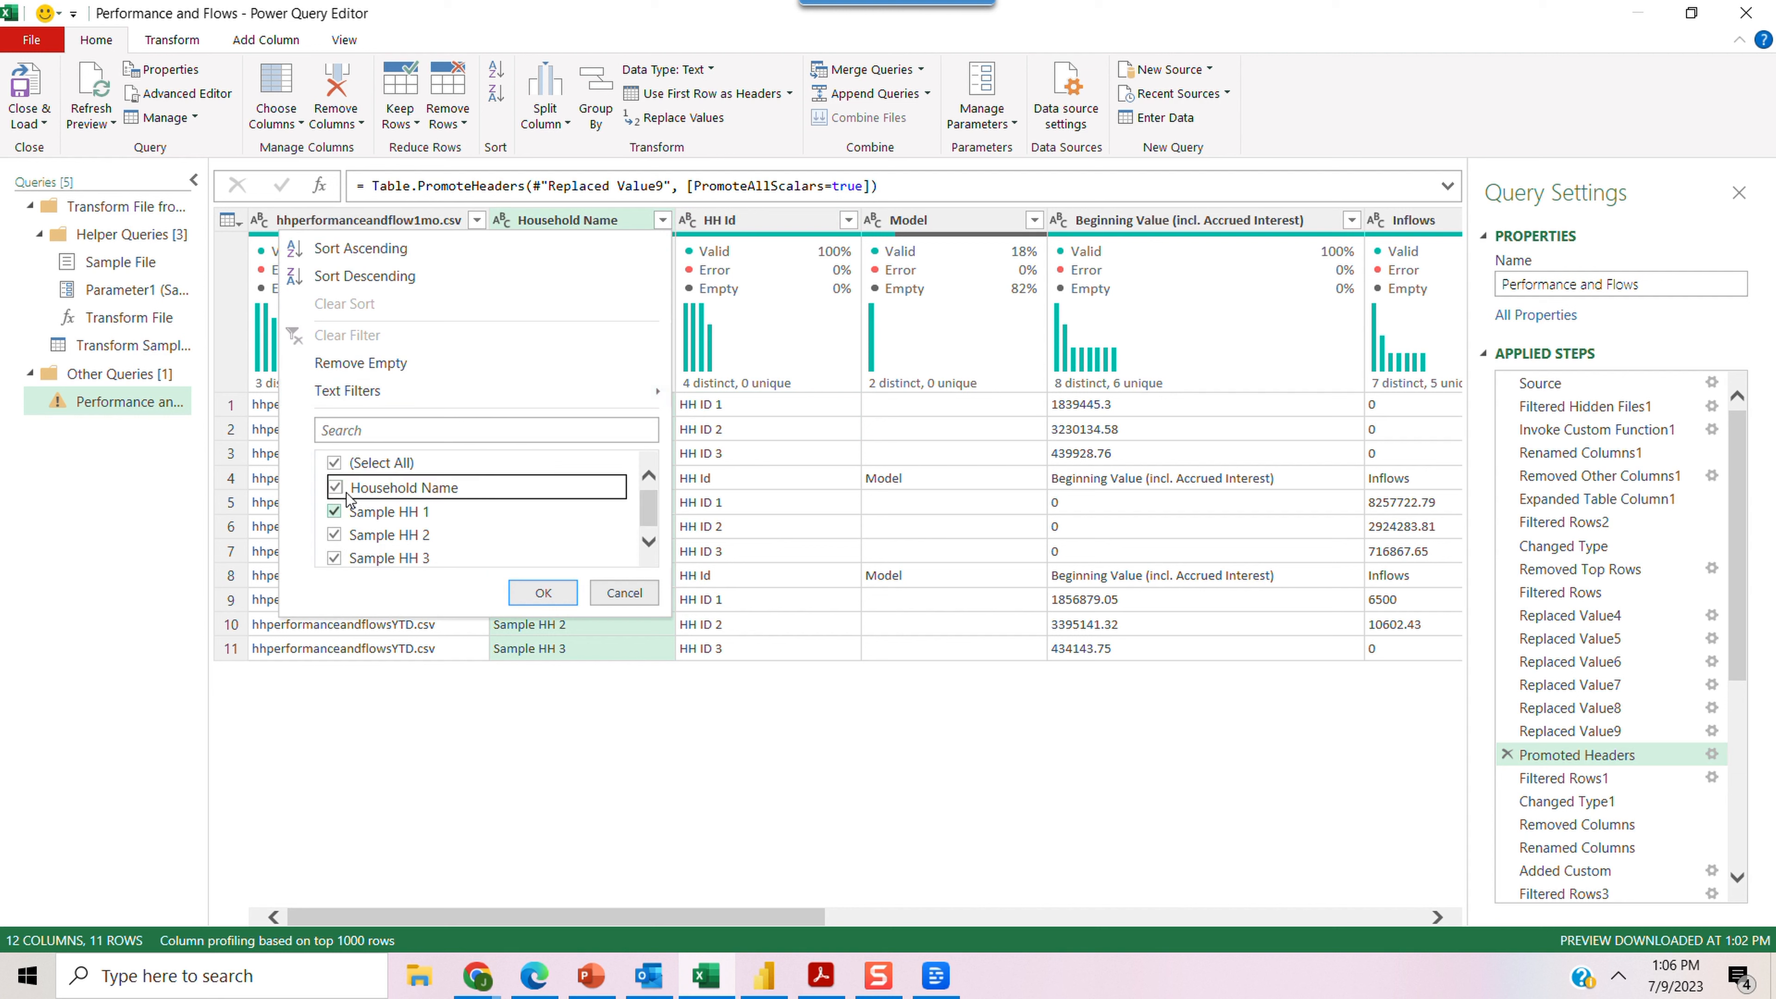
click(618, 593)
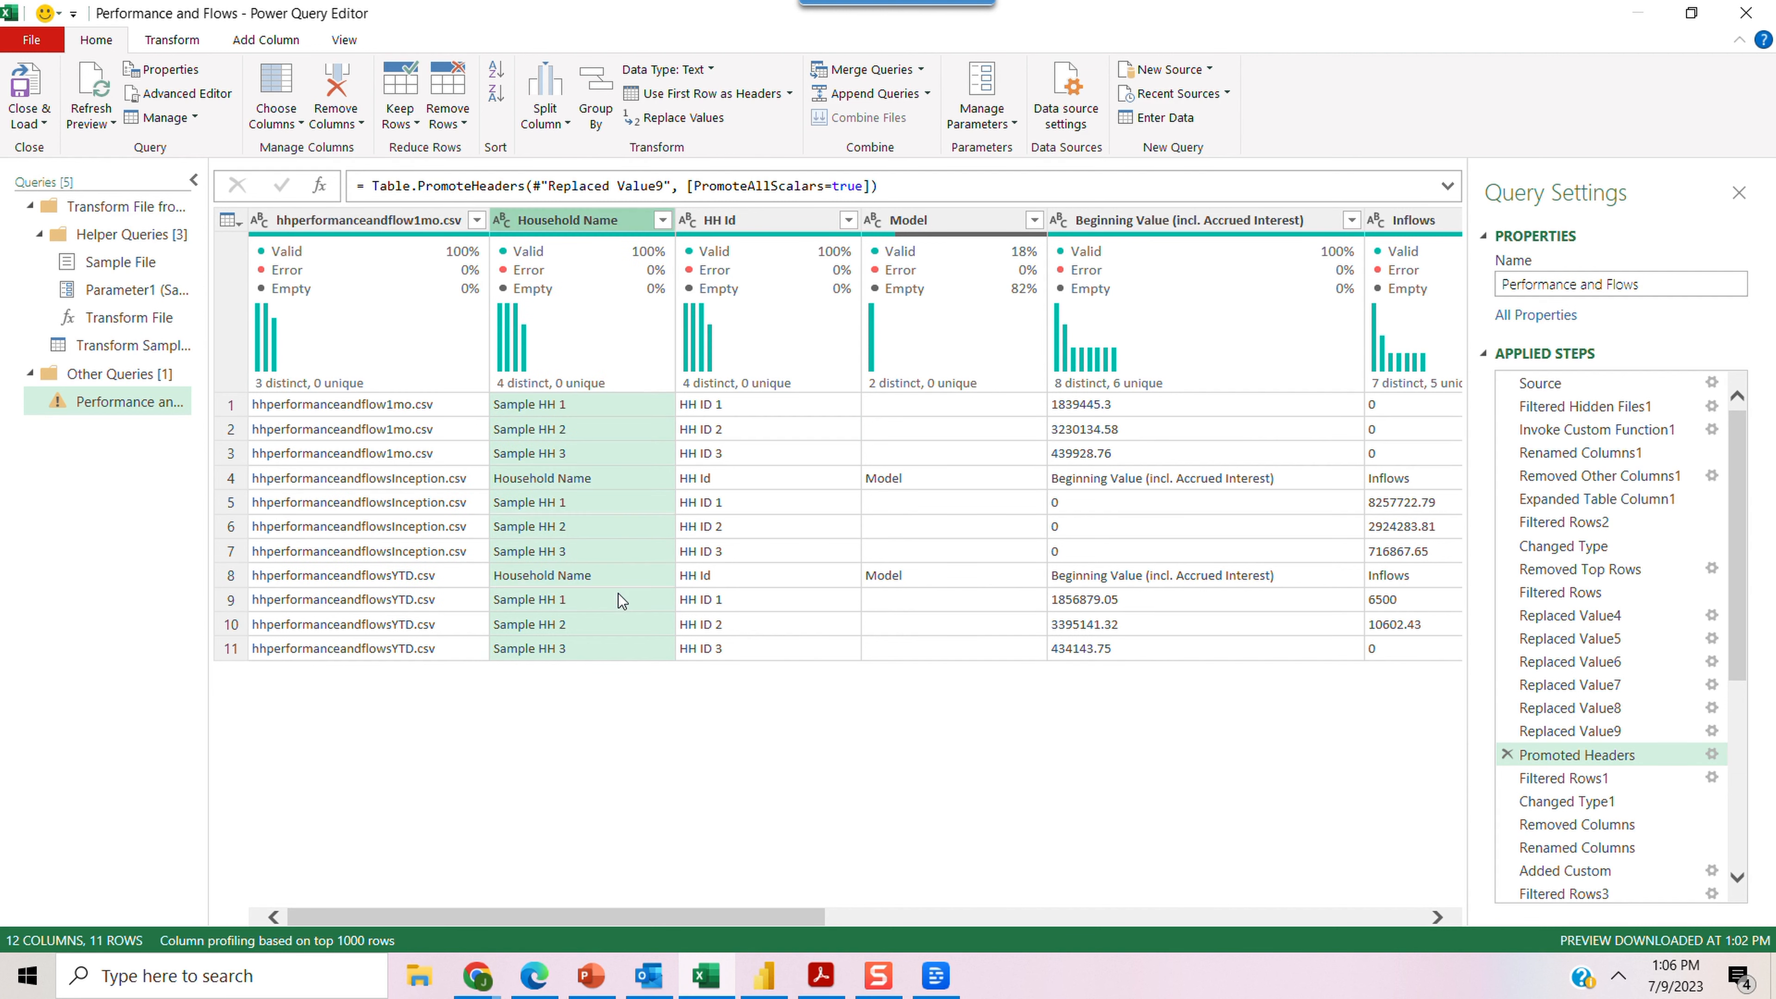
- At the Filtered Rows1 step, change the Outflows column's data type to Decimal Number
click(1593, 778)
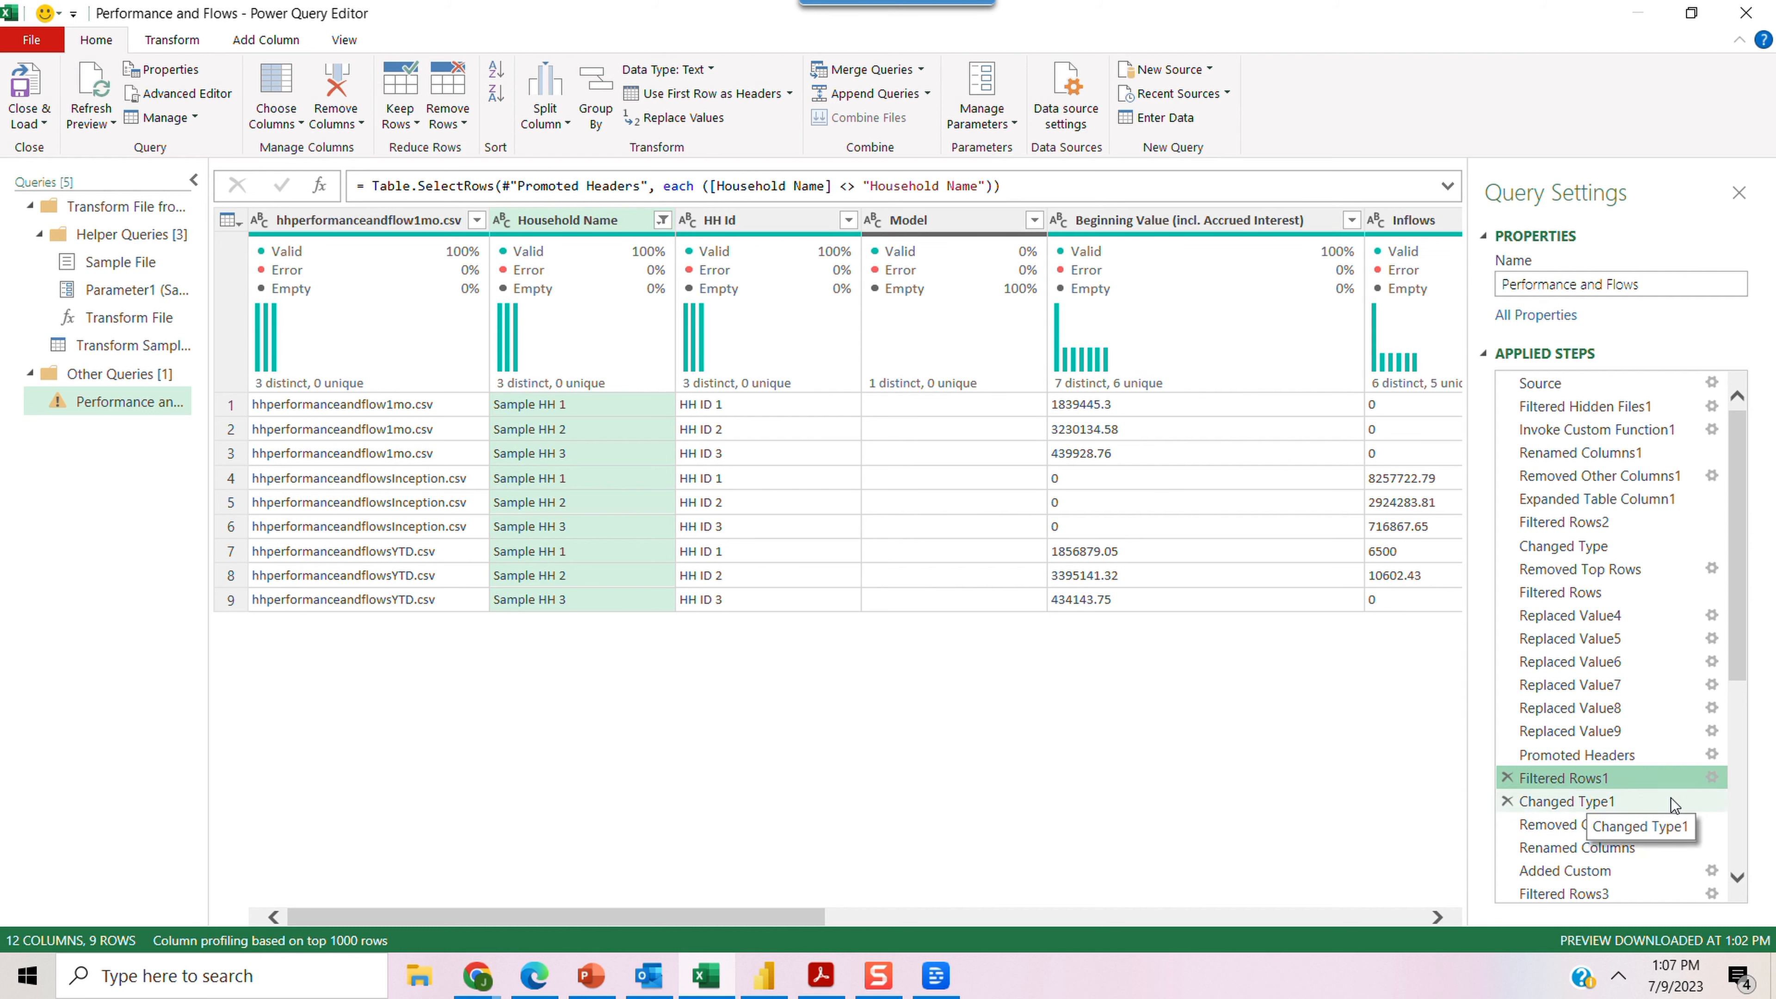
scroll(1751, 664, down, 3)
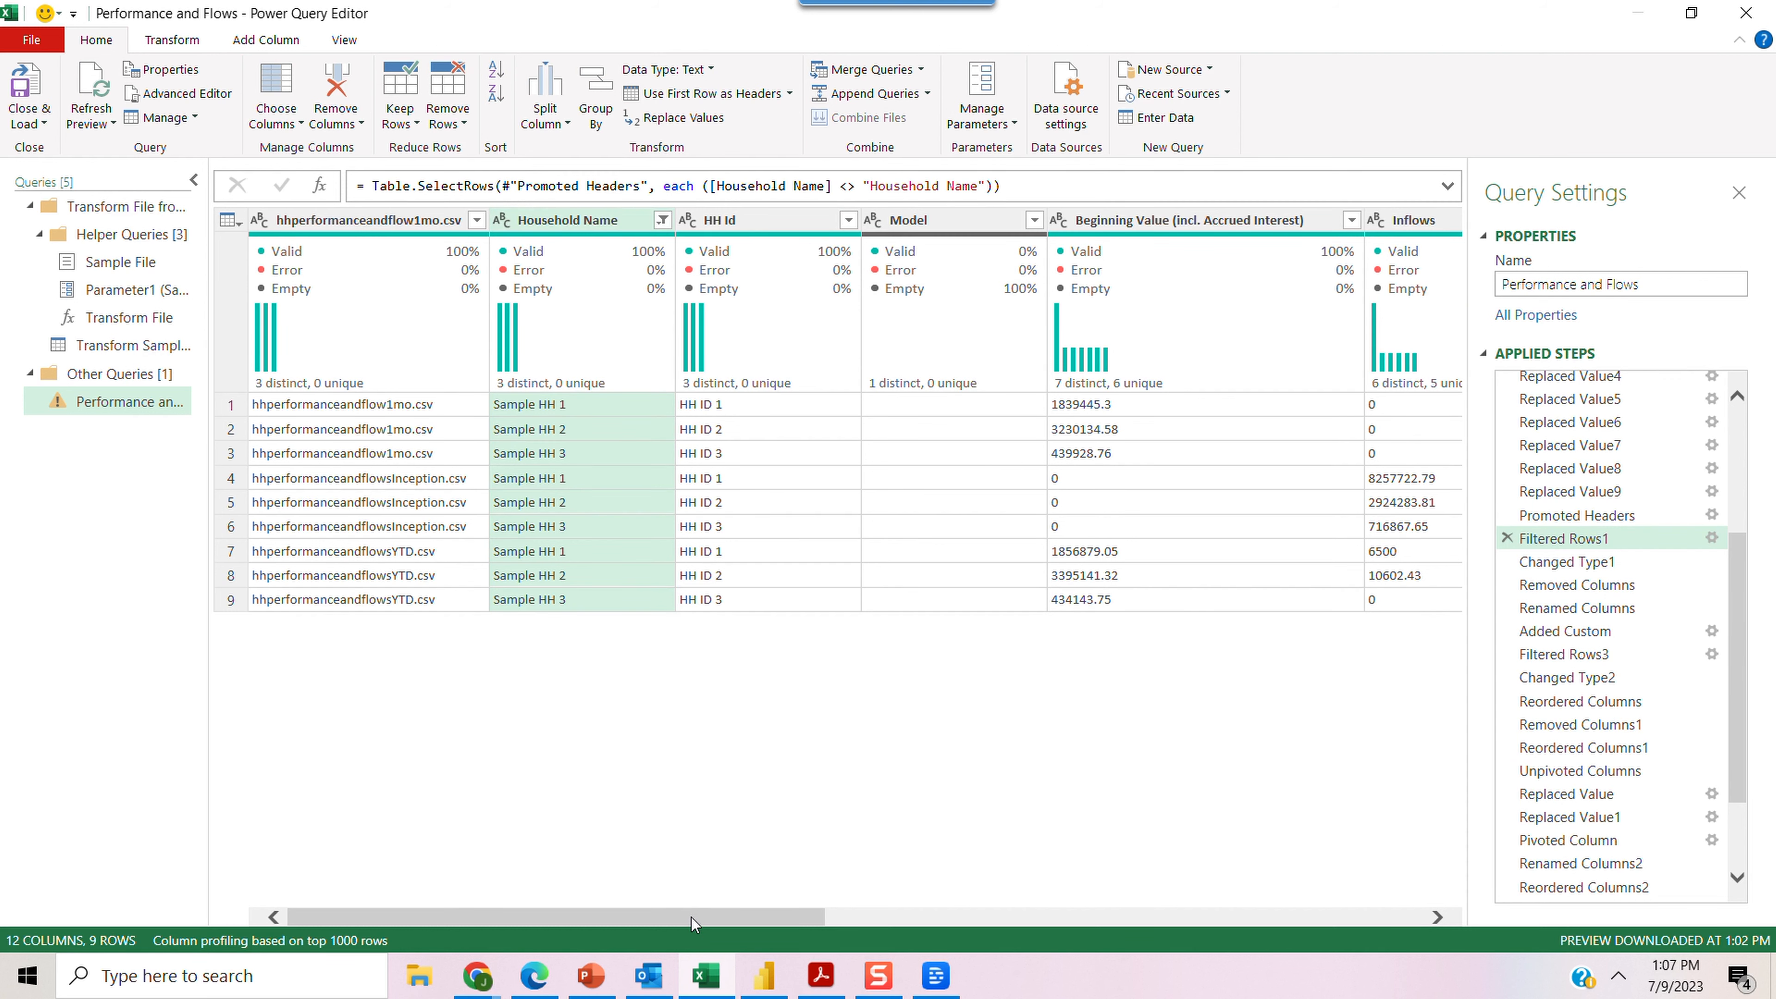
drag(691, 918, 981, 941)
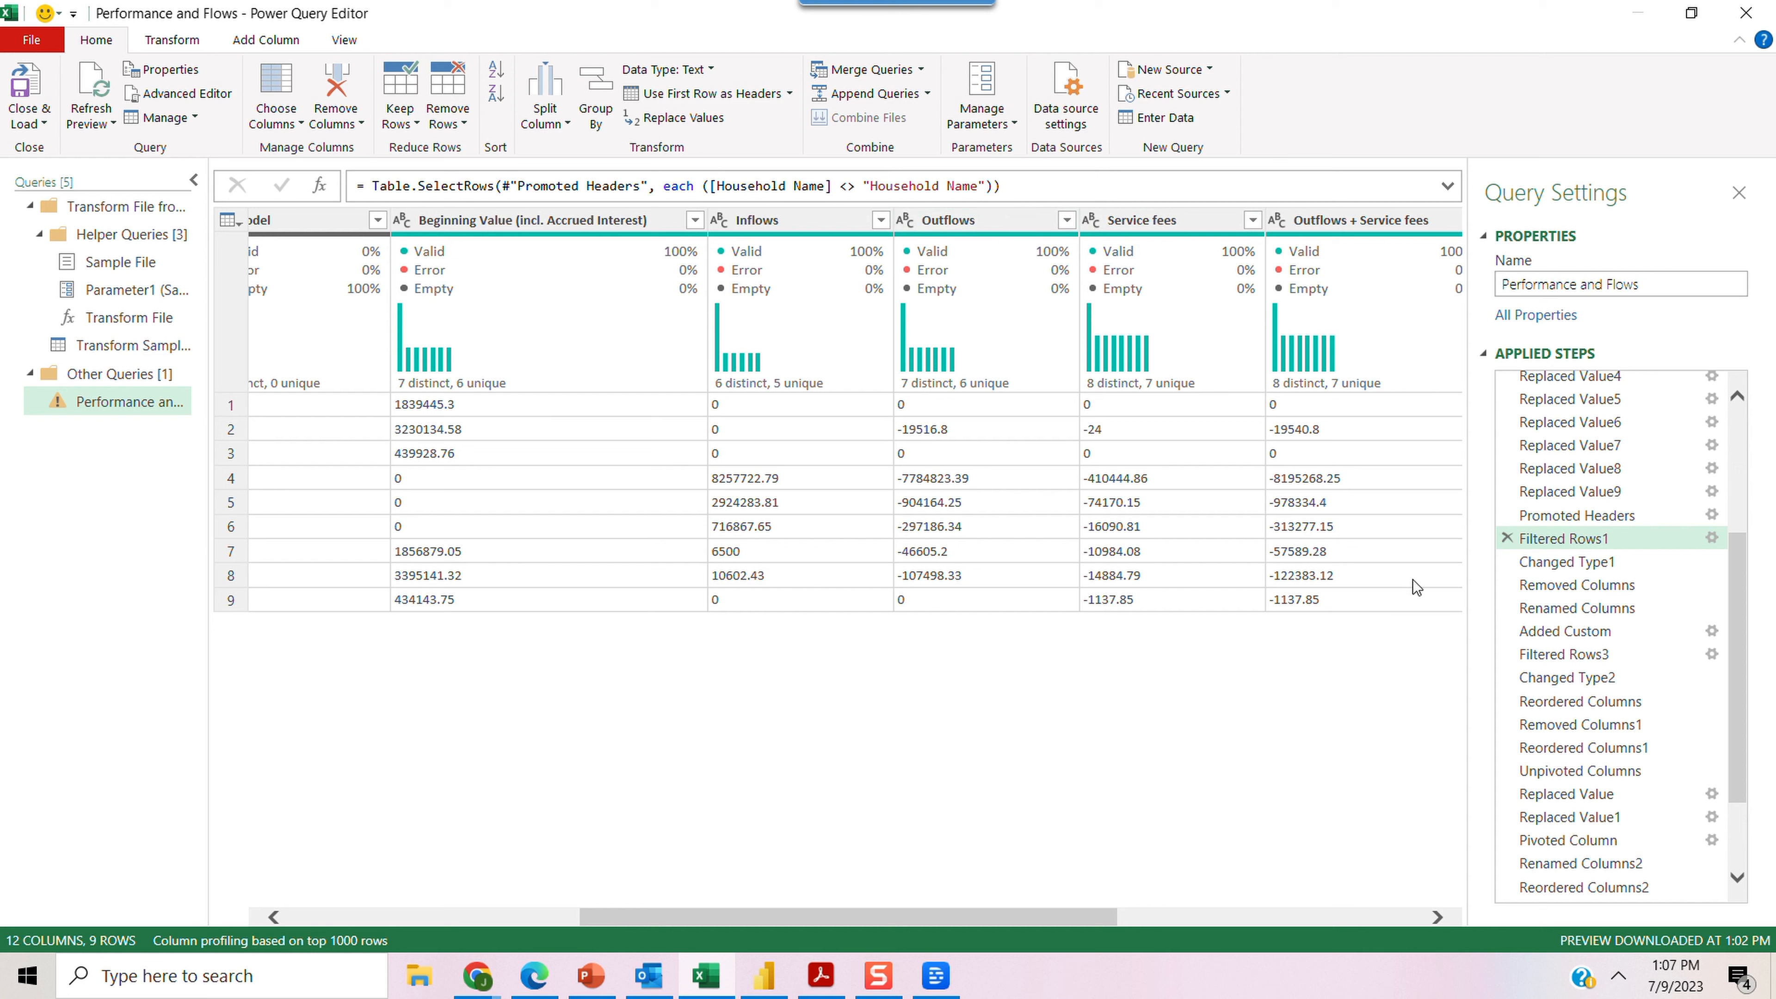
click(931, 222)
right_click(932, 221)
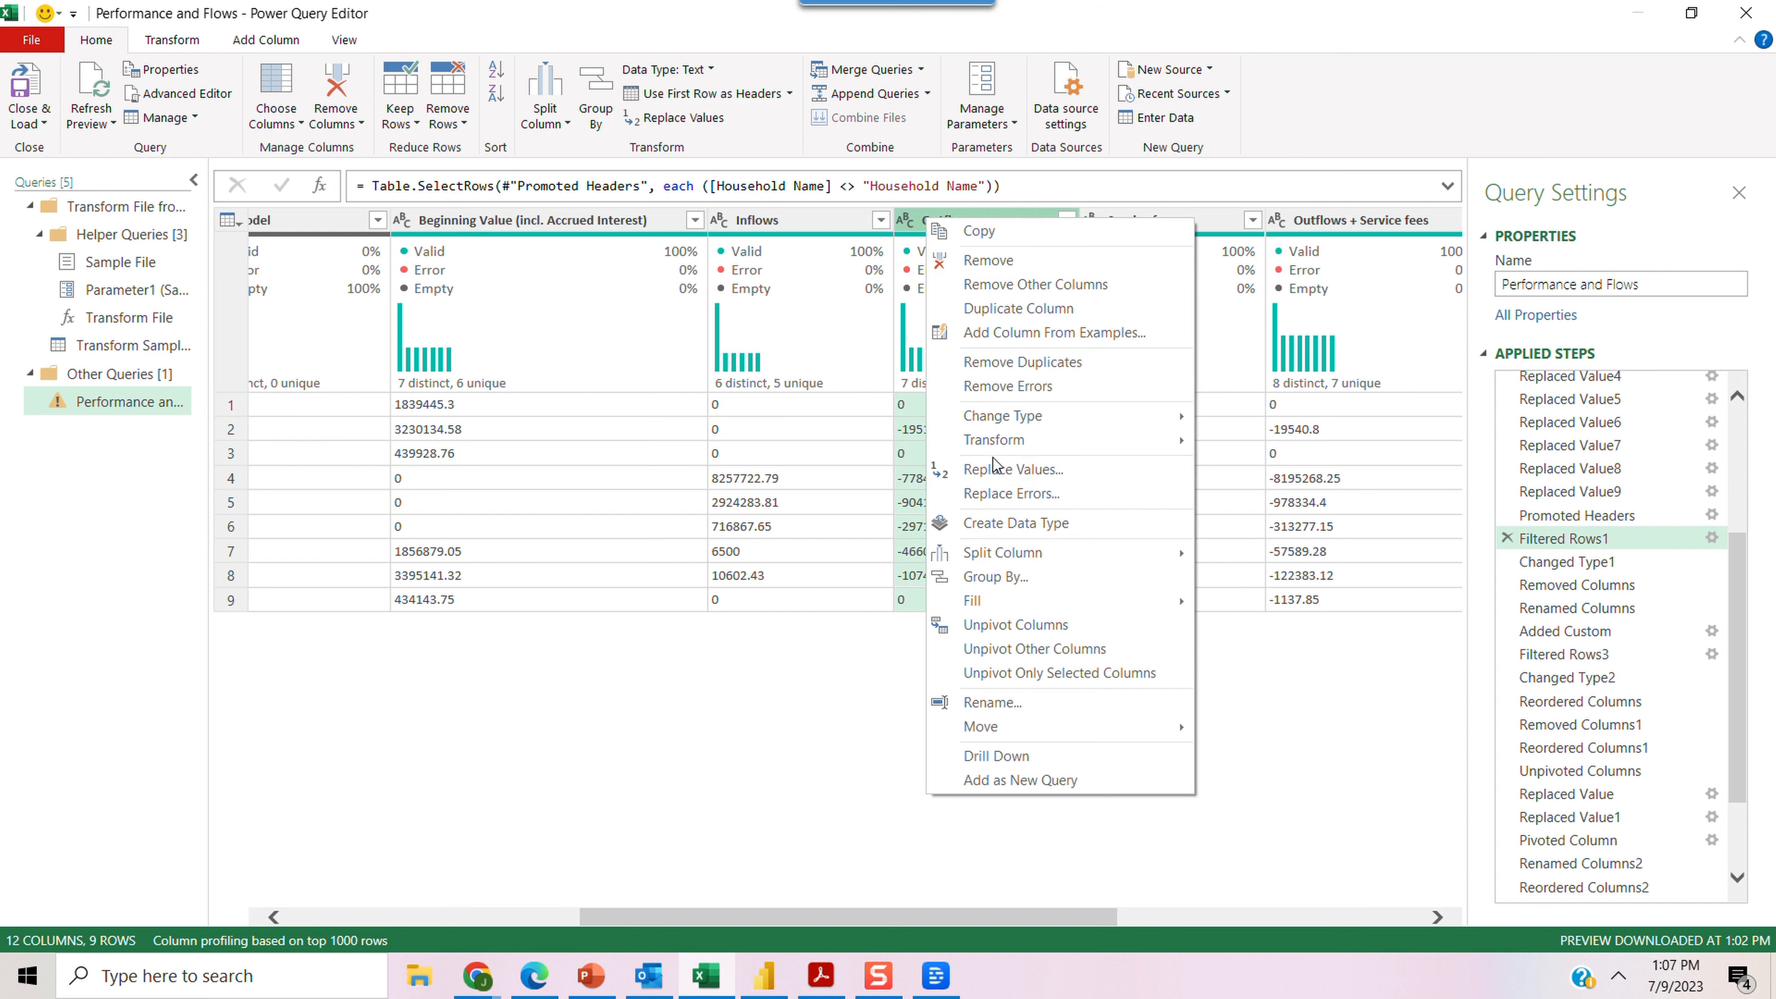
mouse_move(1017, 417)
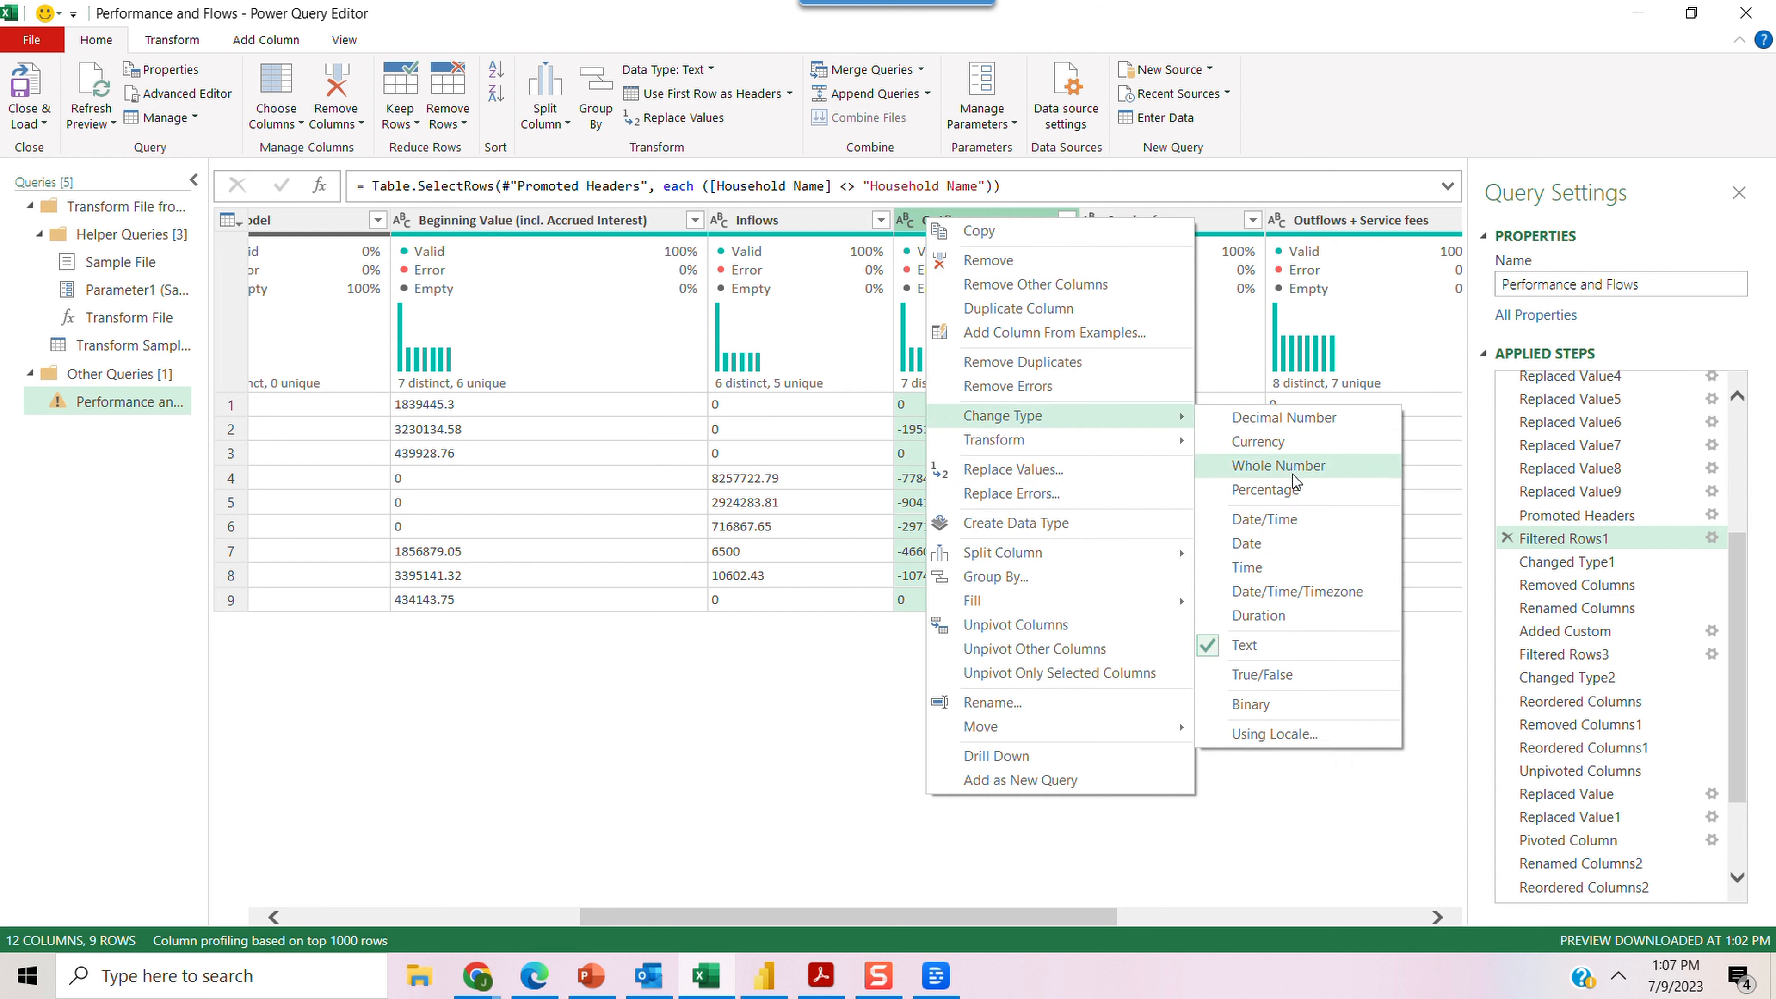
click(1262, 421)
- Remove the Service fees, Outflows + Service fees and Gross ROR columns from the query
drag(682, 917, 755, 896)
drag(1108, 913, 1319, 923)
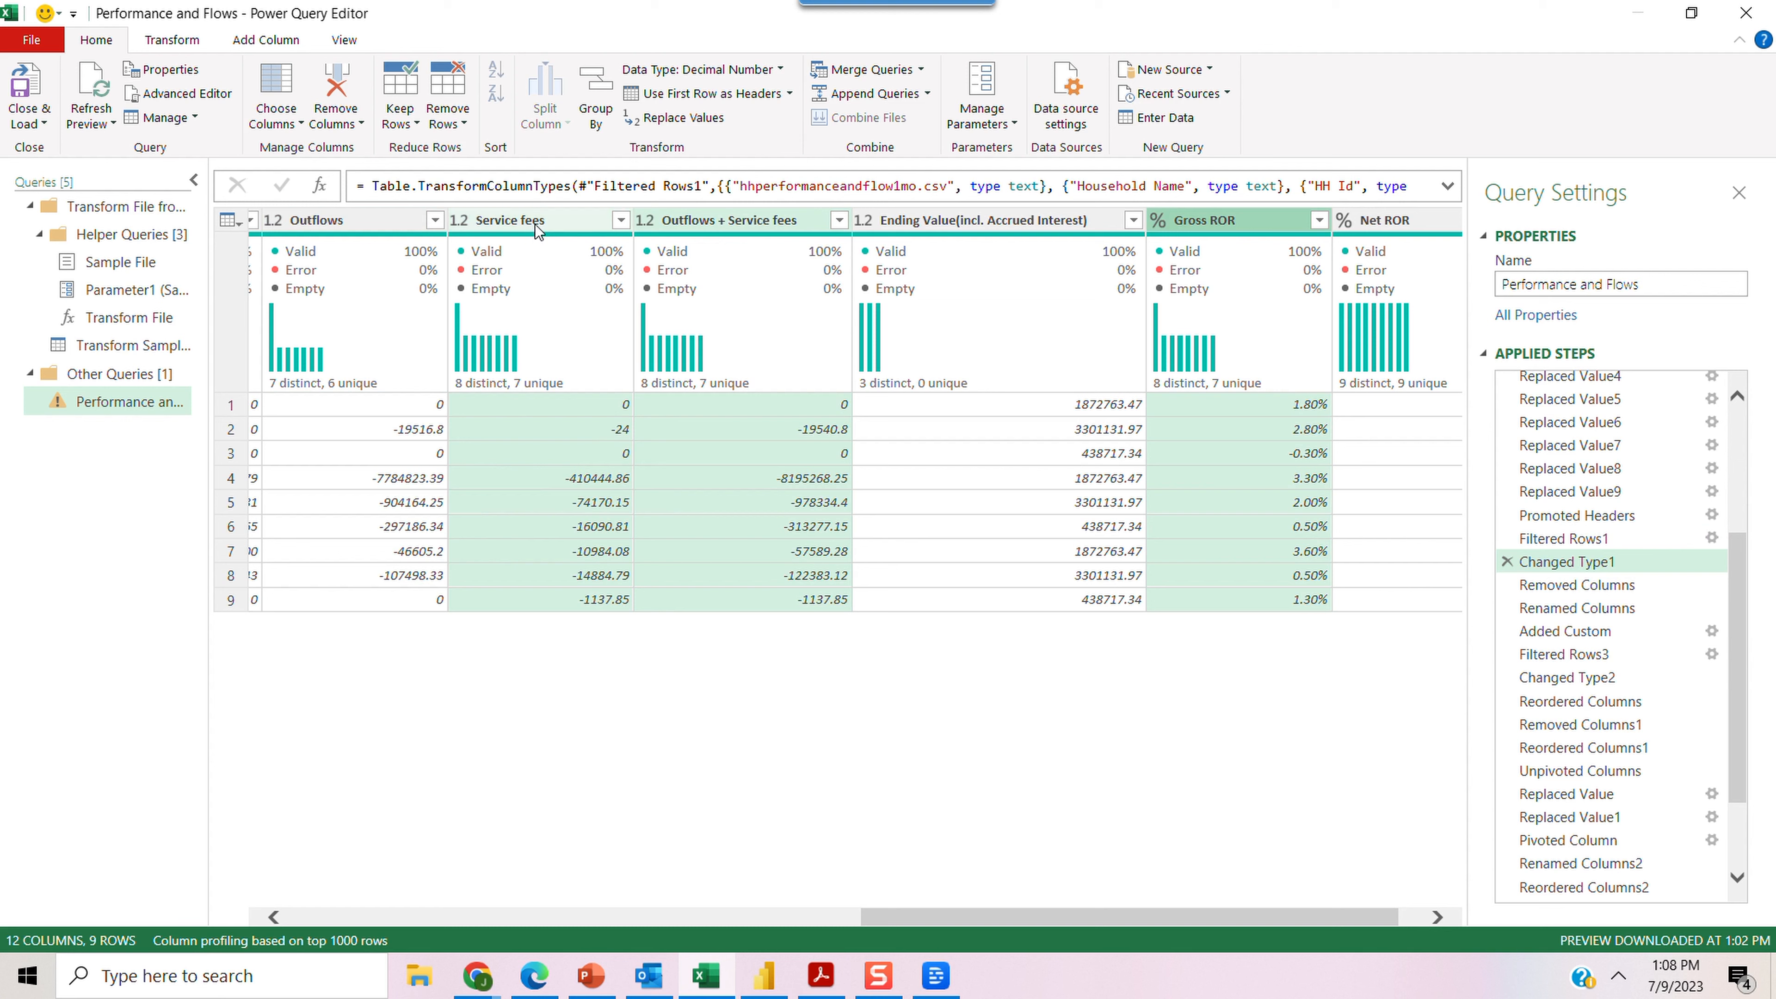
click(536, 223)
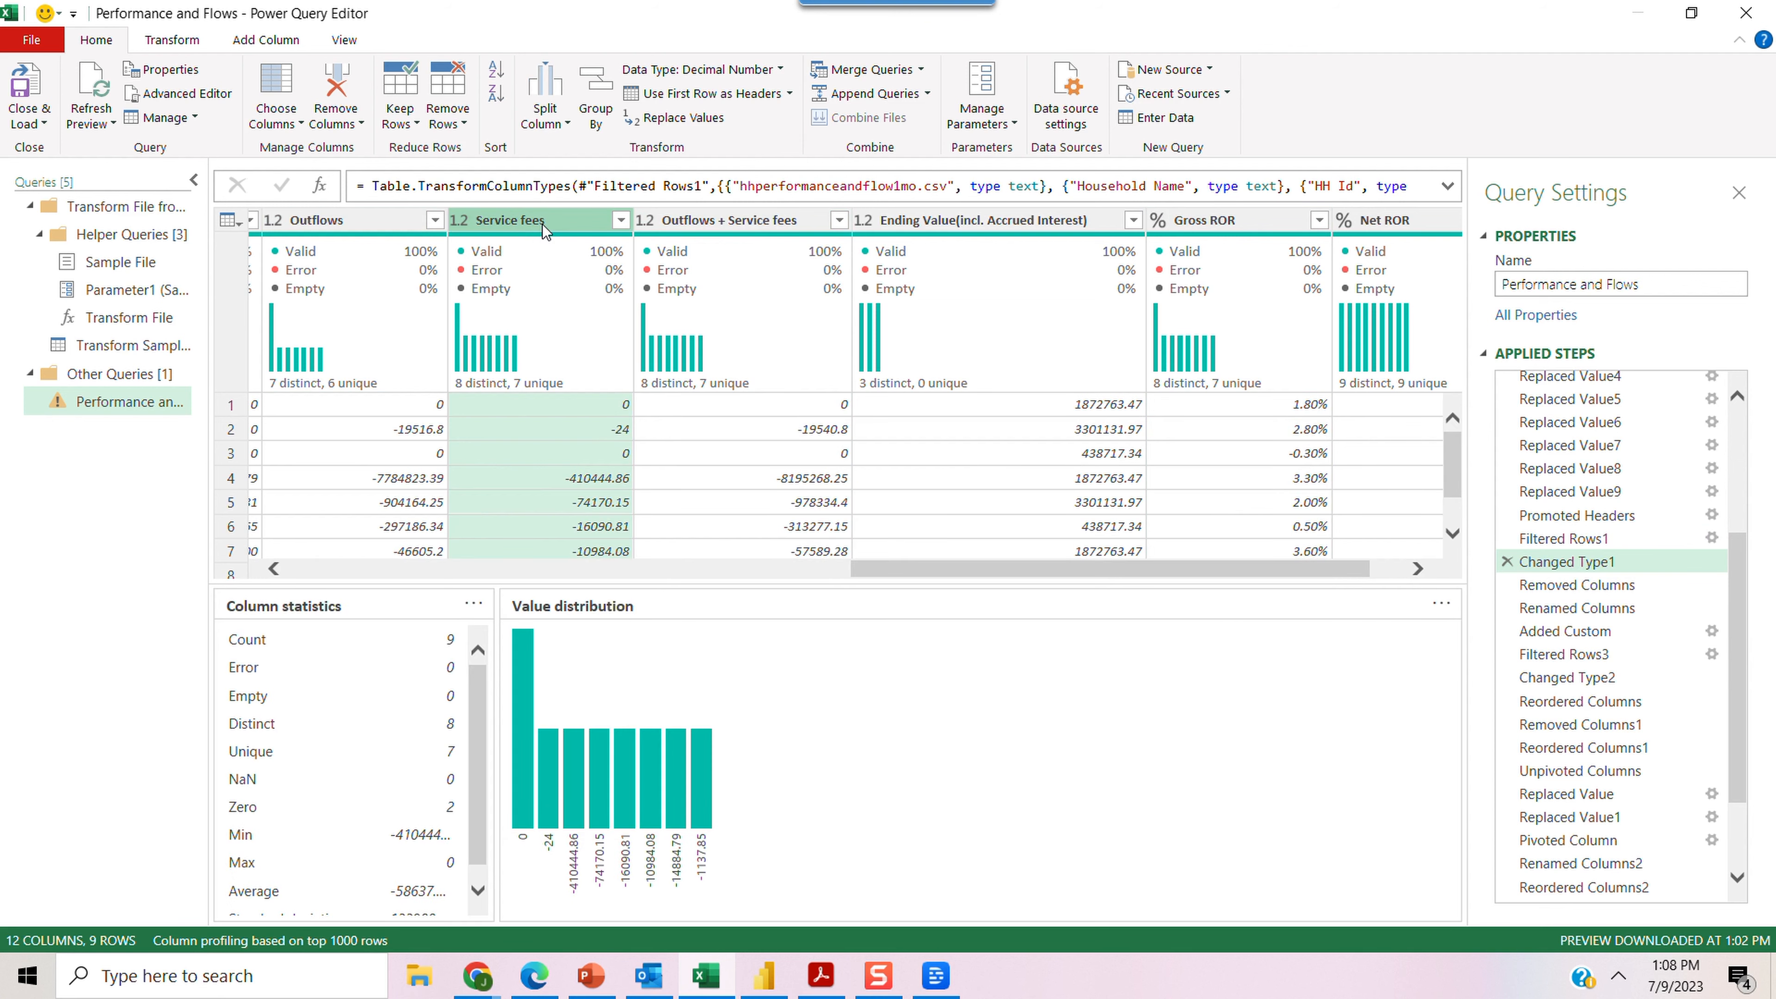
ctrl+click(730, 220)
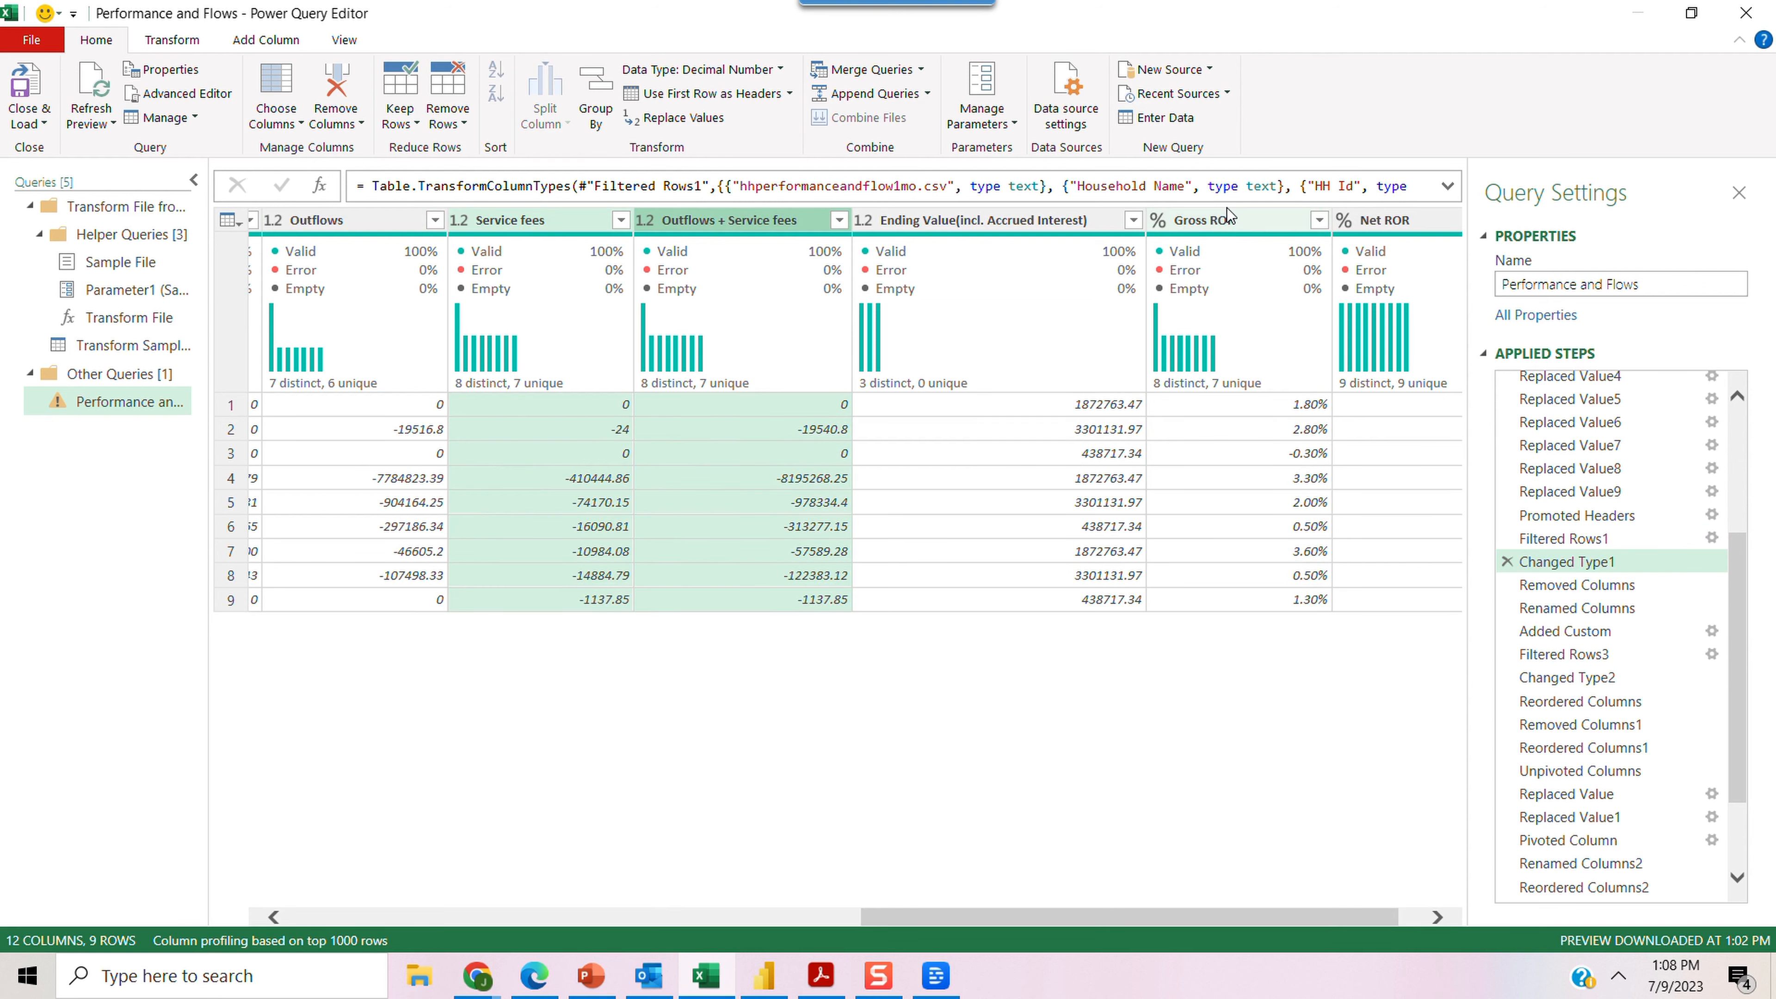
ctrl+click(1205, 221)
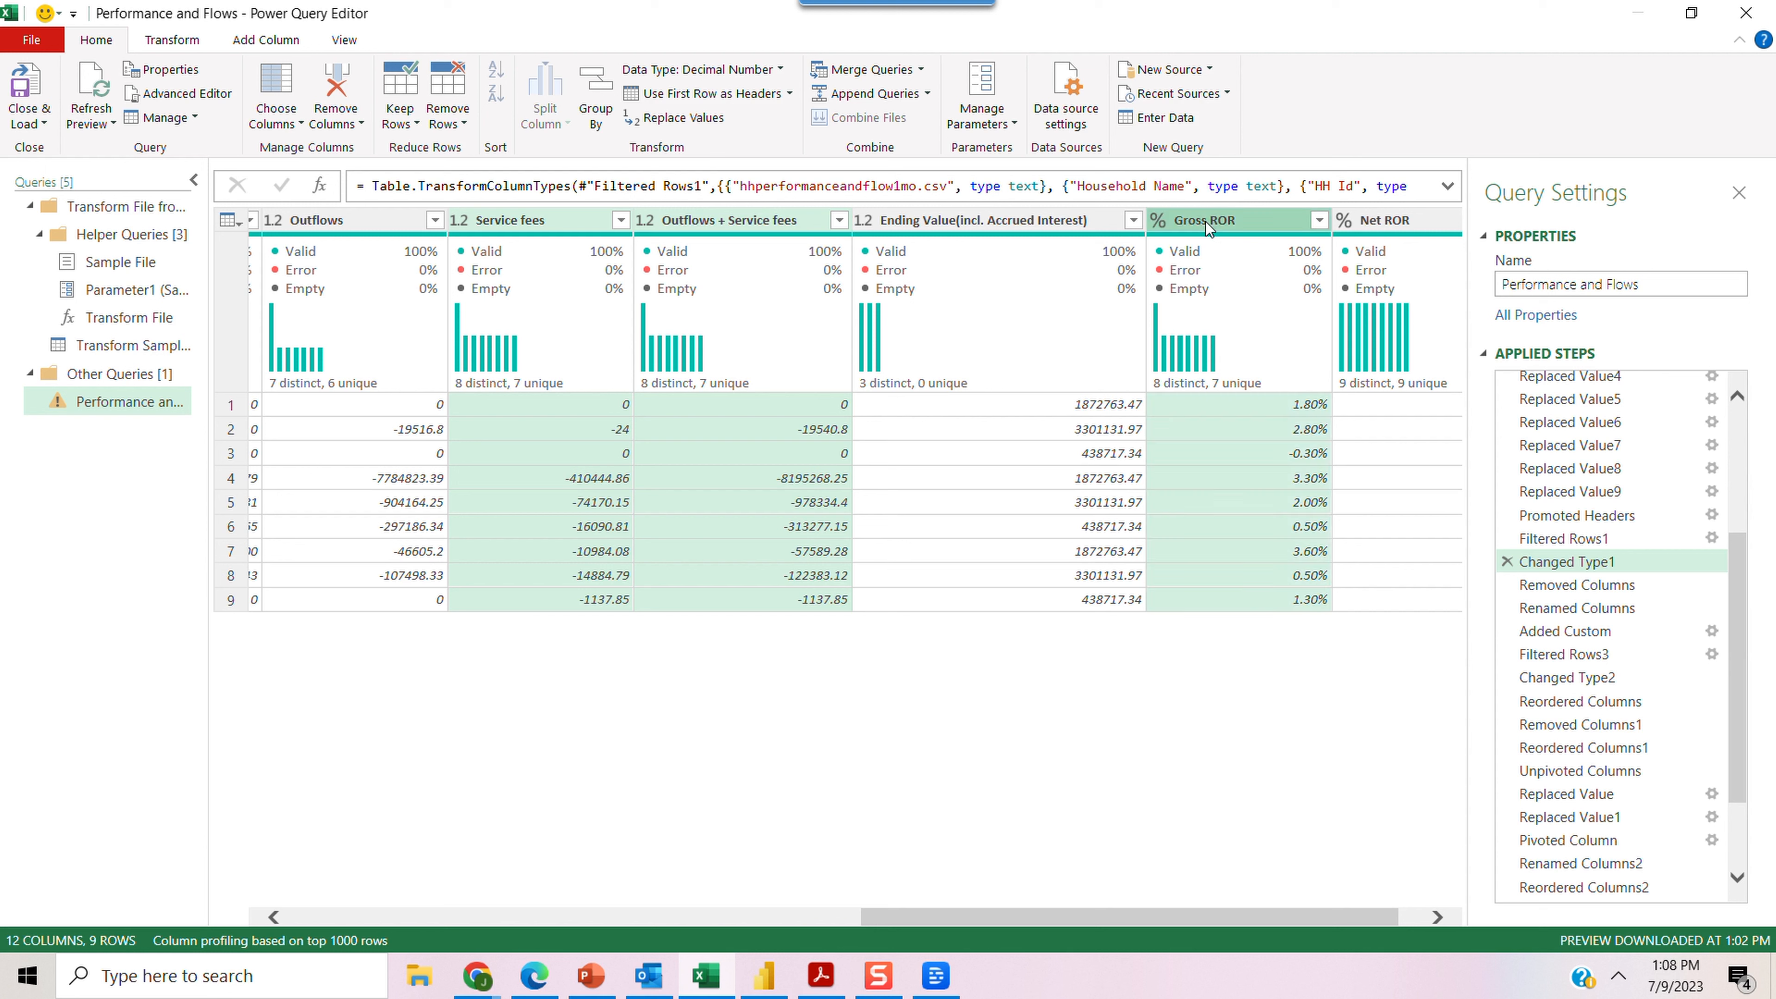
right_click(1205, 222)
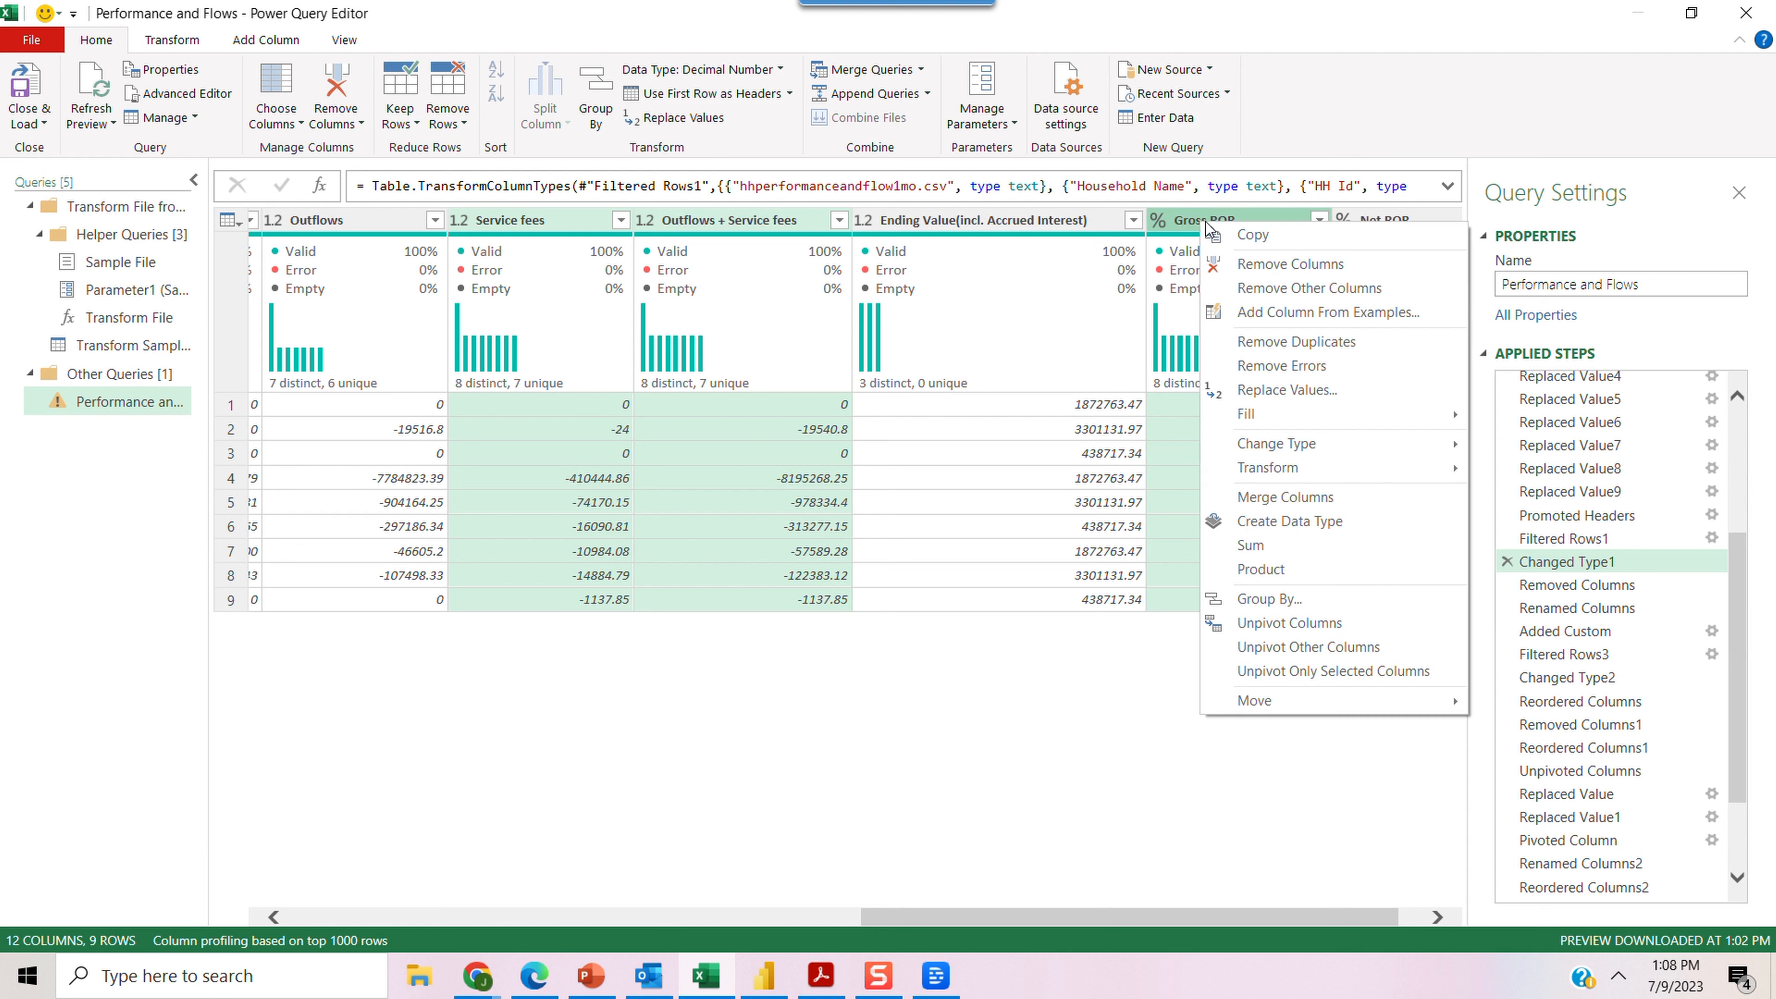
click(1258, 264)
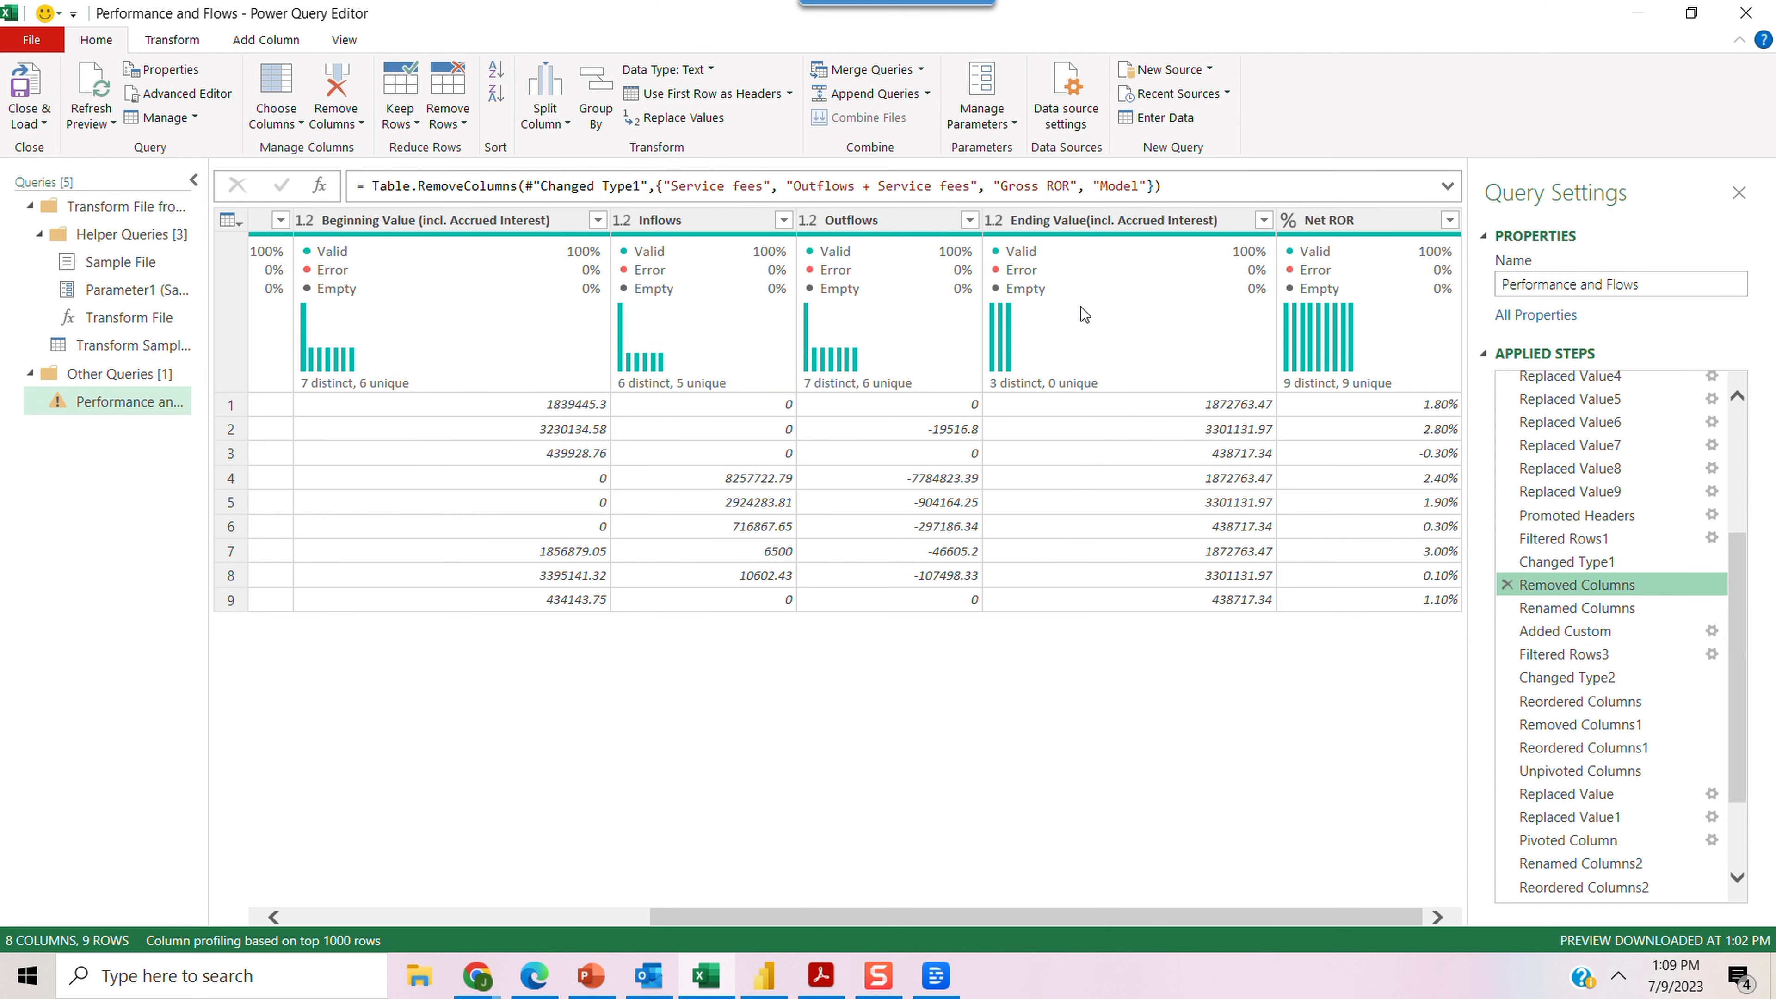
right_click(351, 223)
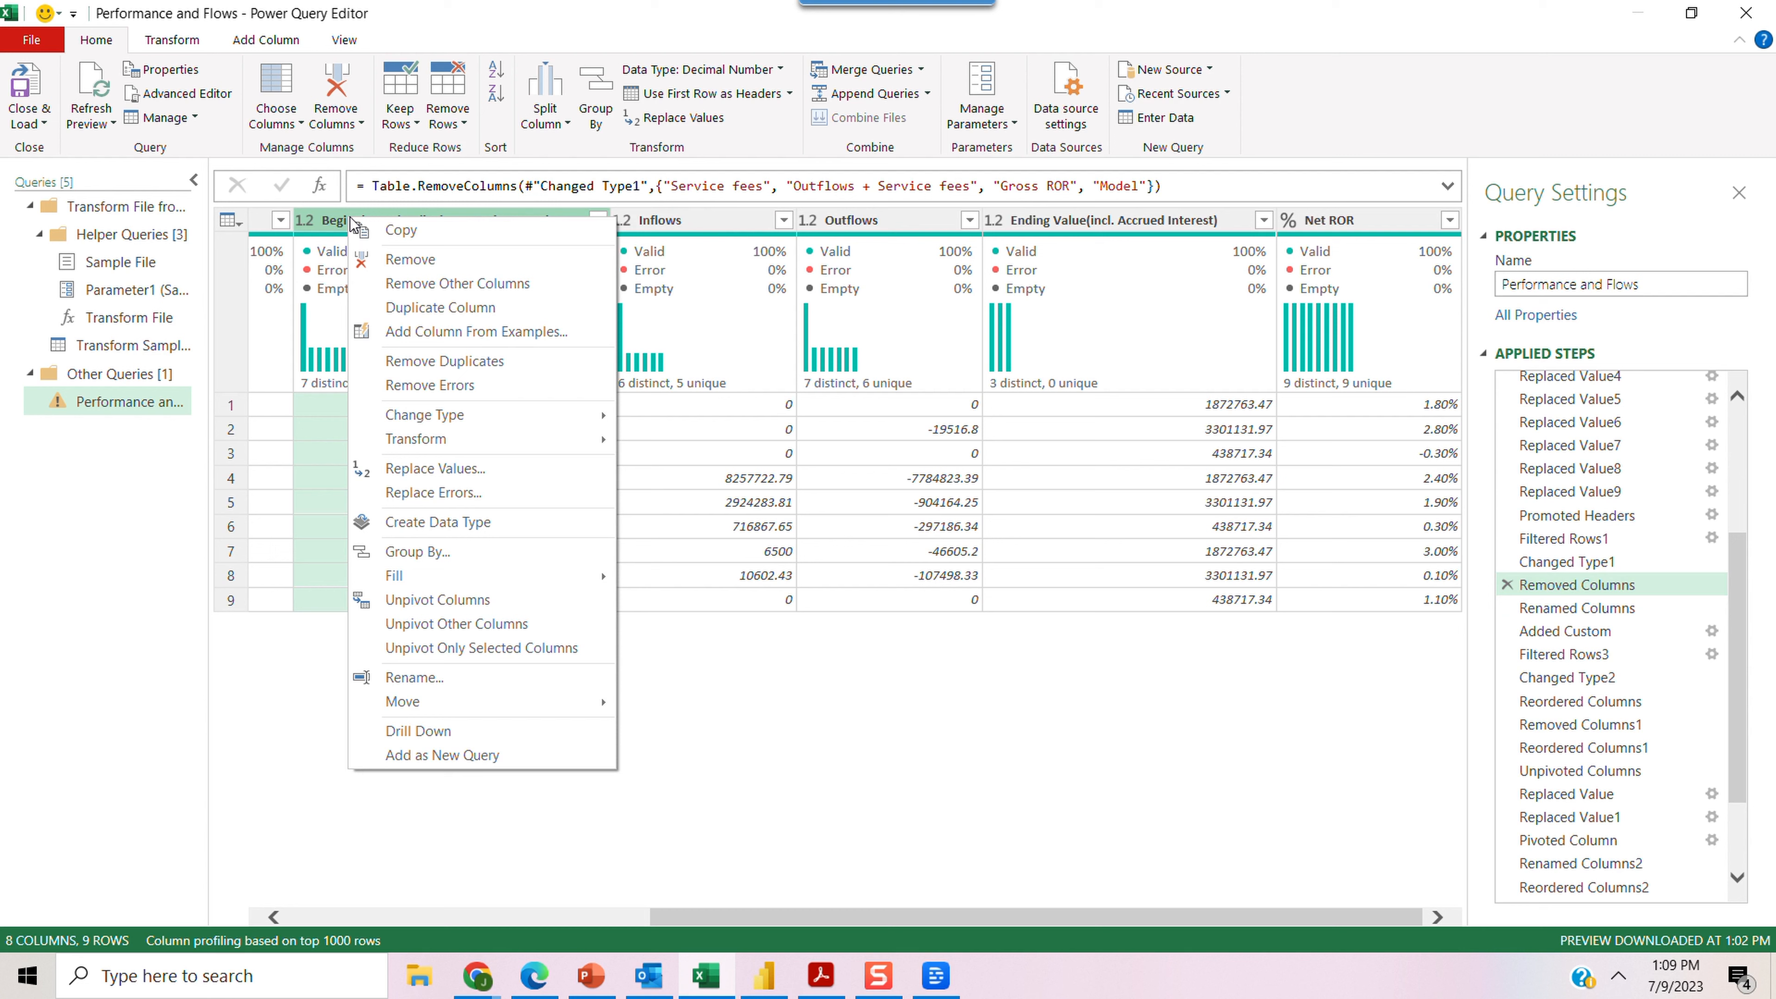
click(414, 678)
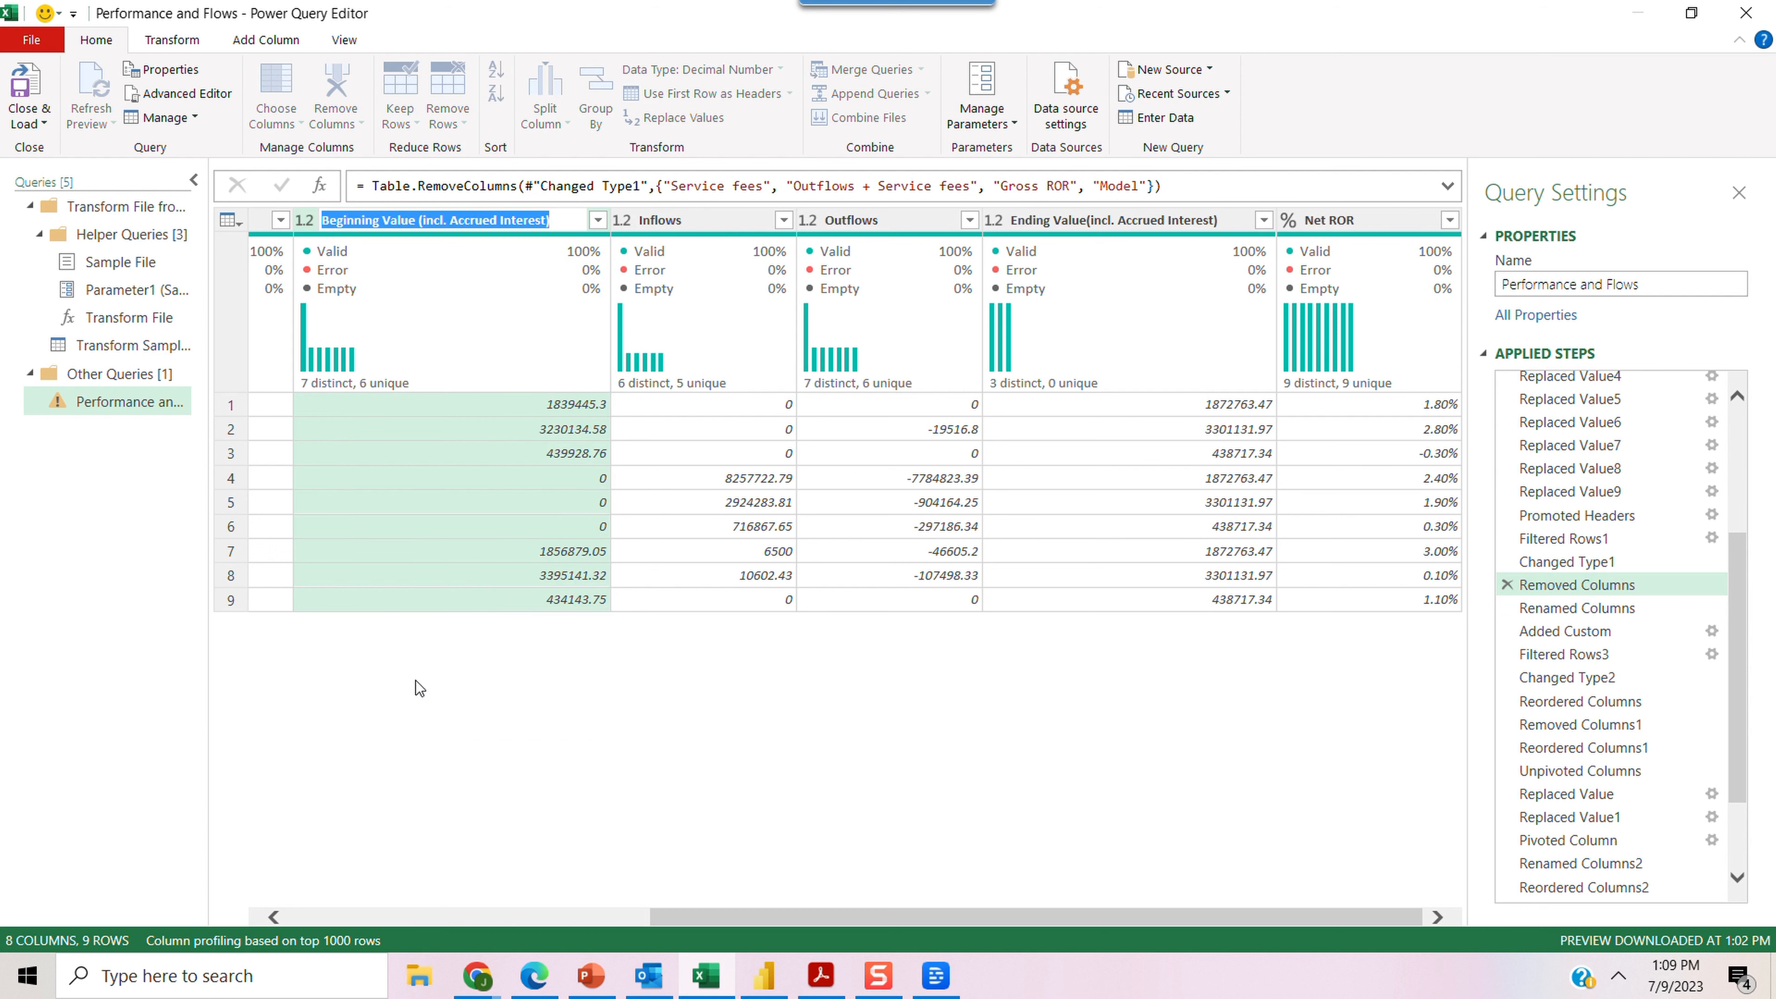
click(641, 679)
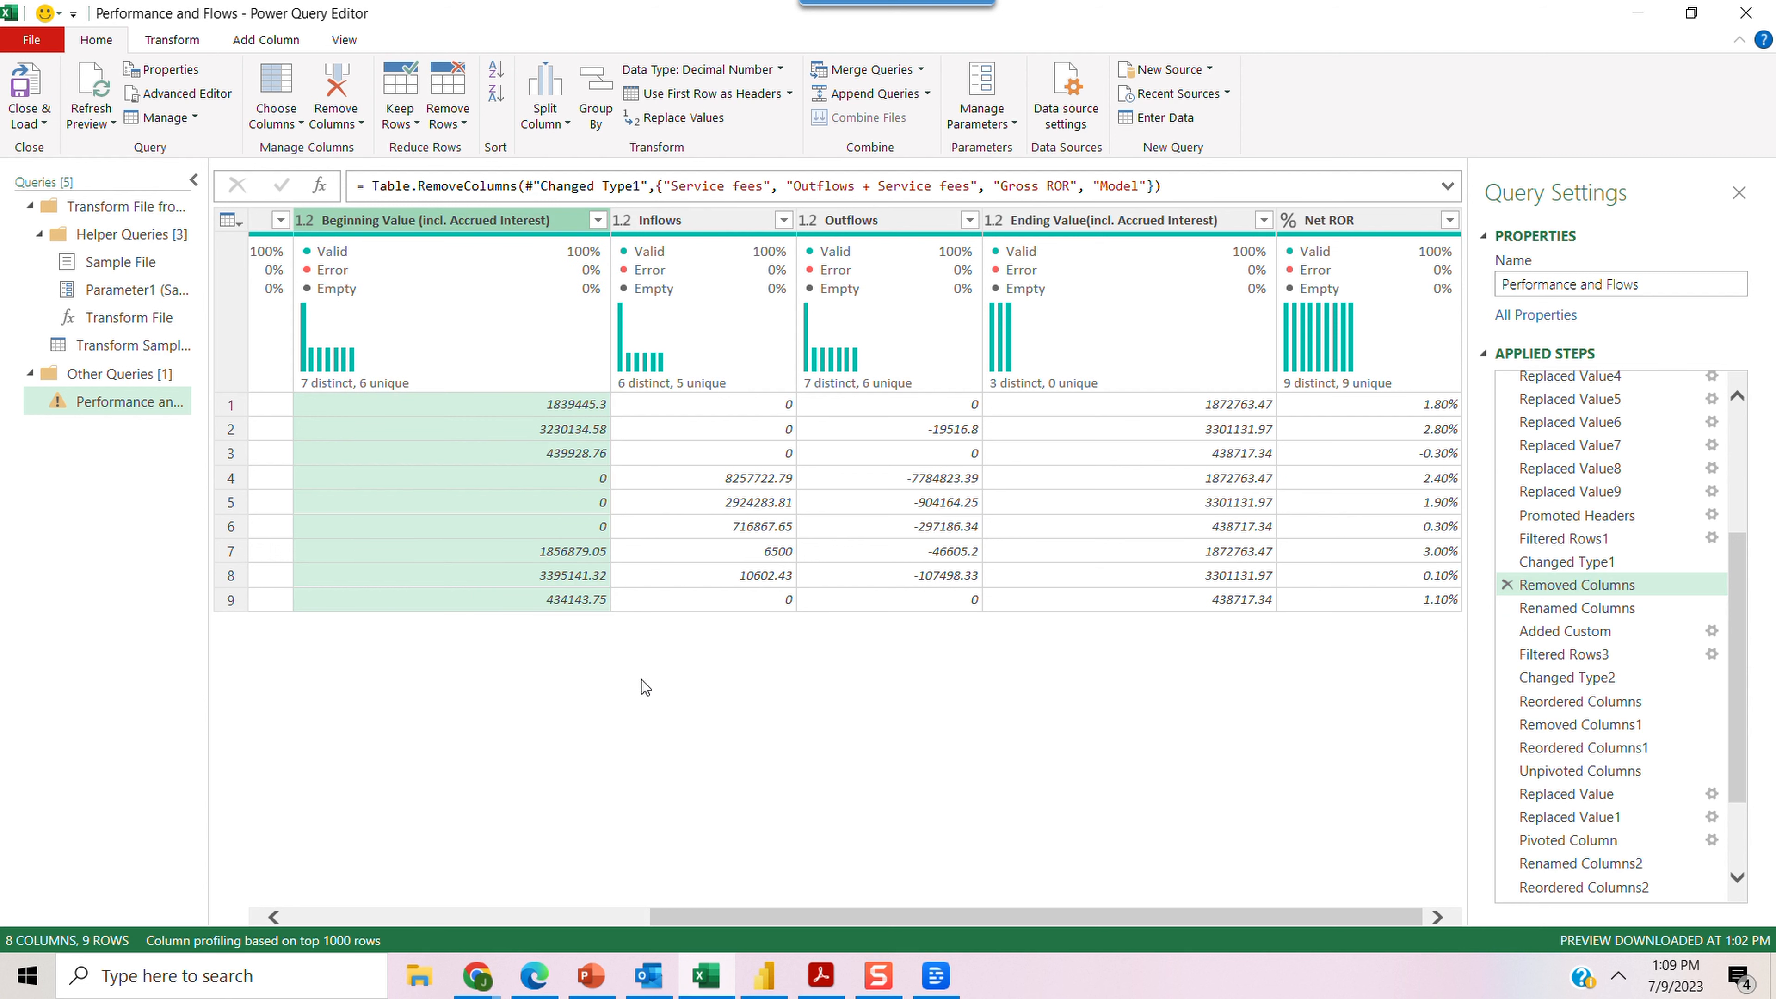
- Insert a custom column after the Added Custom step and name it Net Invested Amount
click(1576, 607)
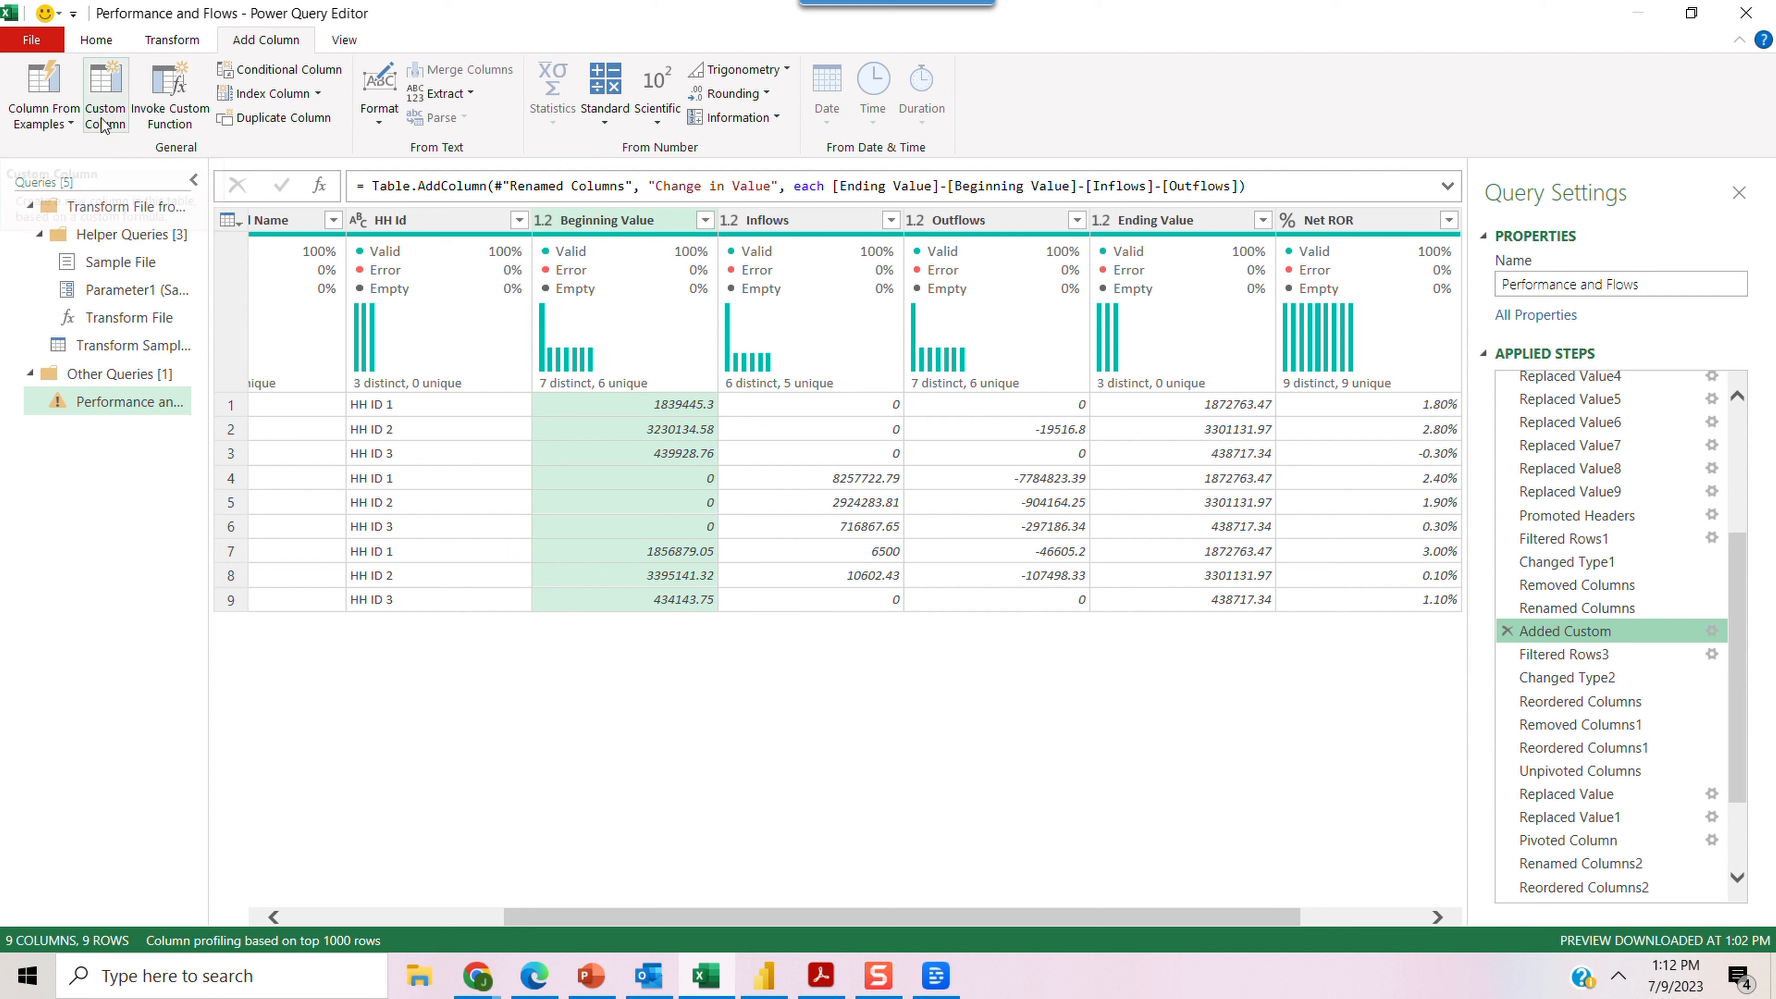
click(105, 94)
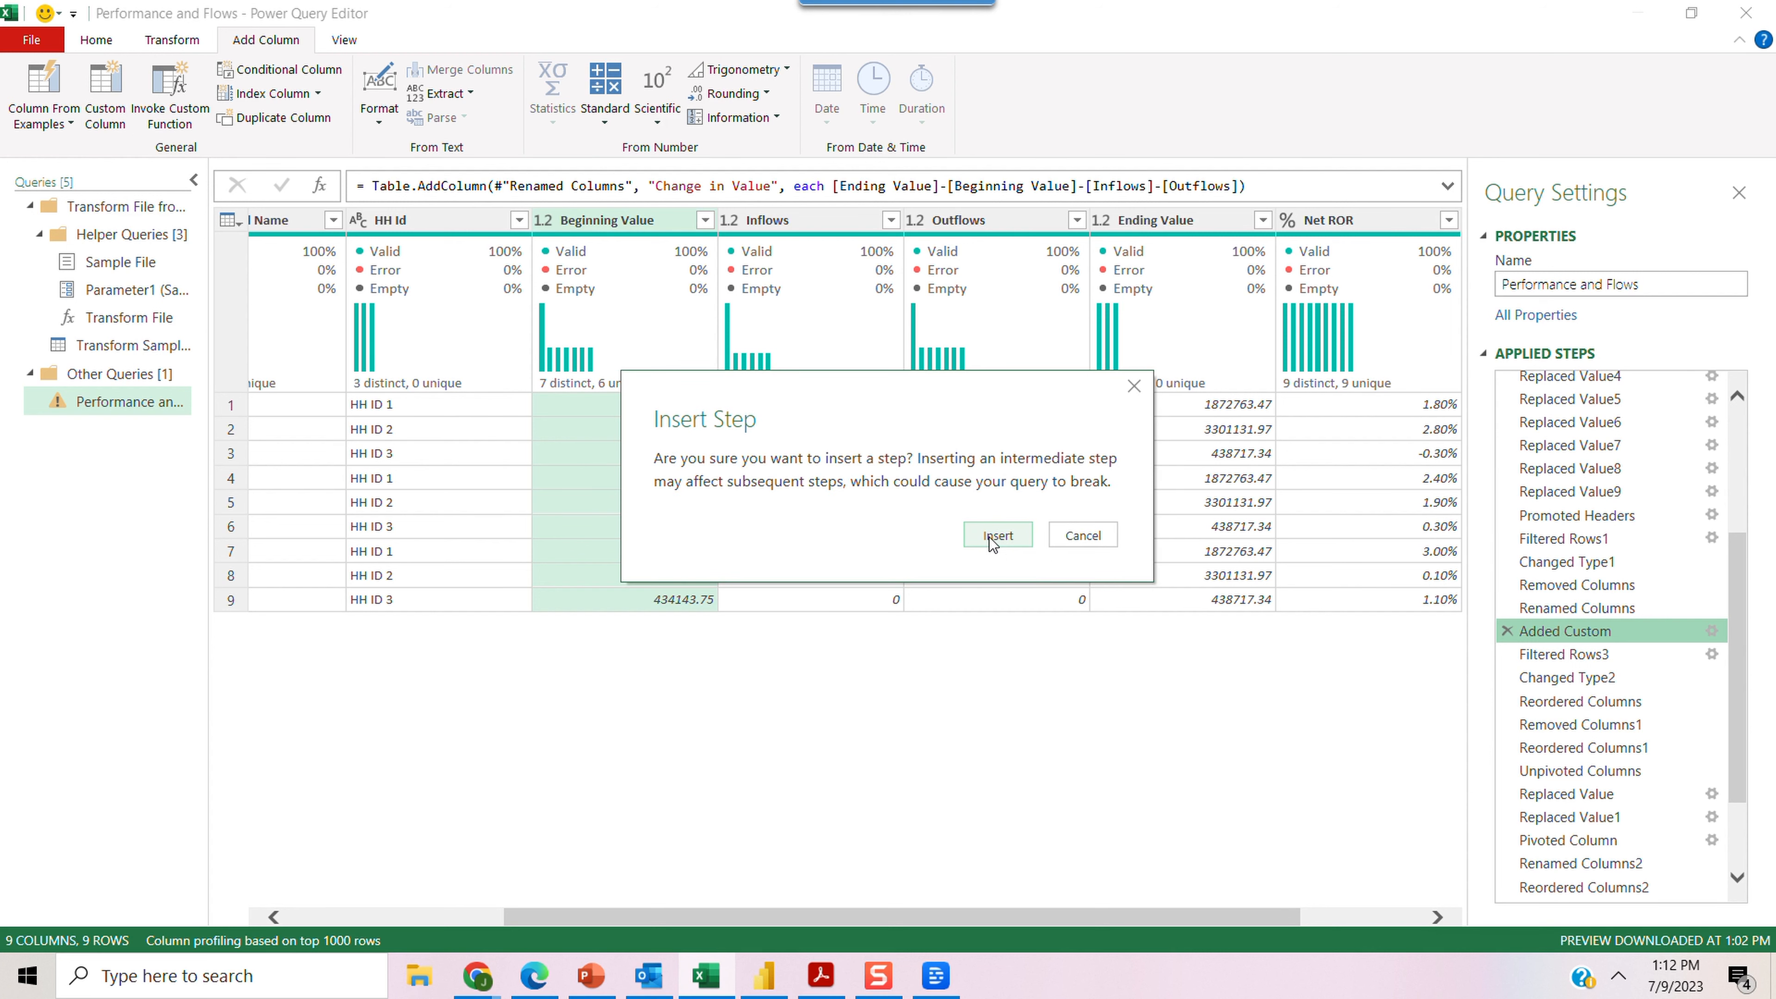
click(990, 538)
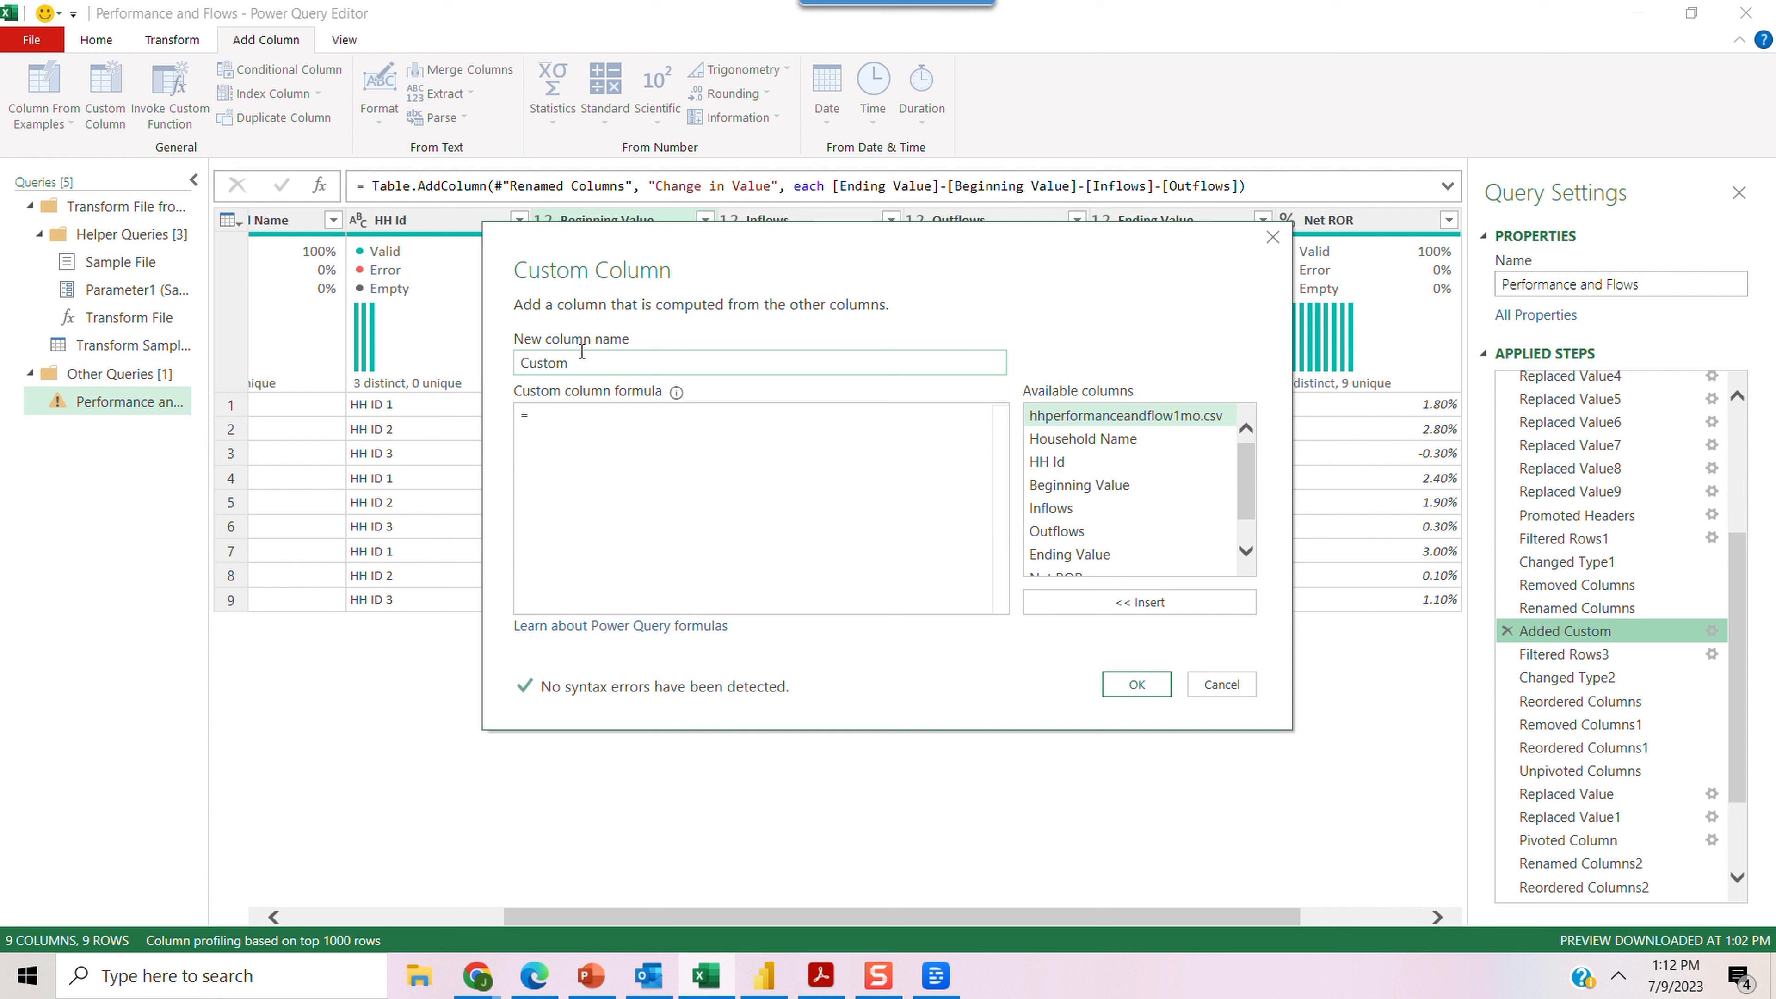
key(BackSpace)
key(BackSpace)
key(BackSpace)
key(BackSpace)
key(BackSpace)
key(BackSpace)
text(Net Invested Amount)
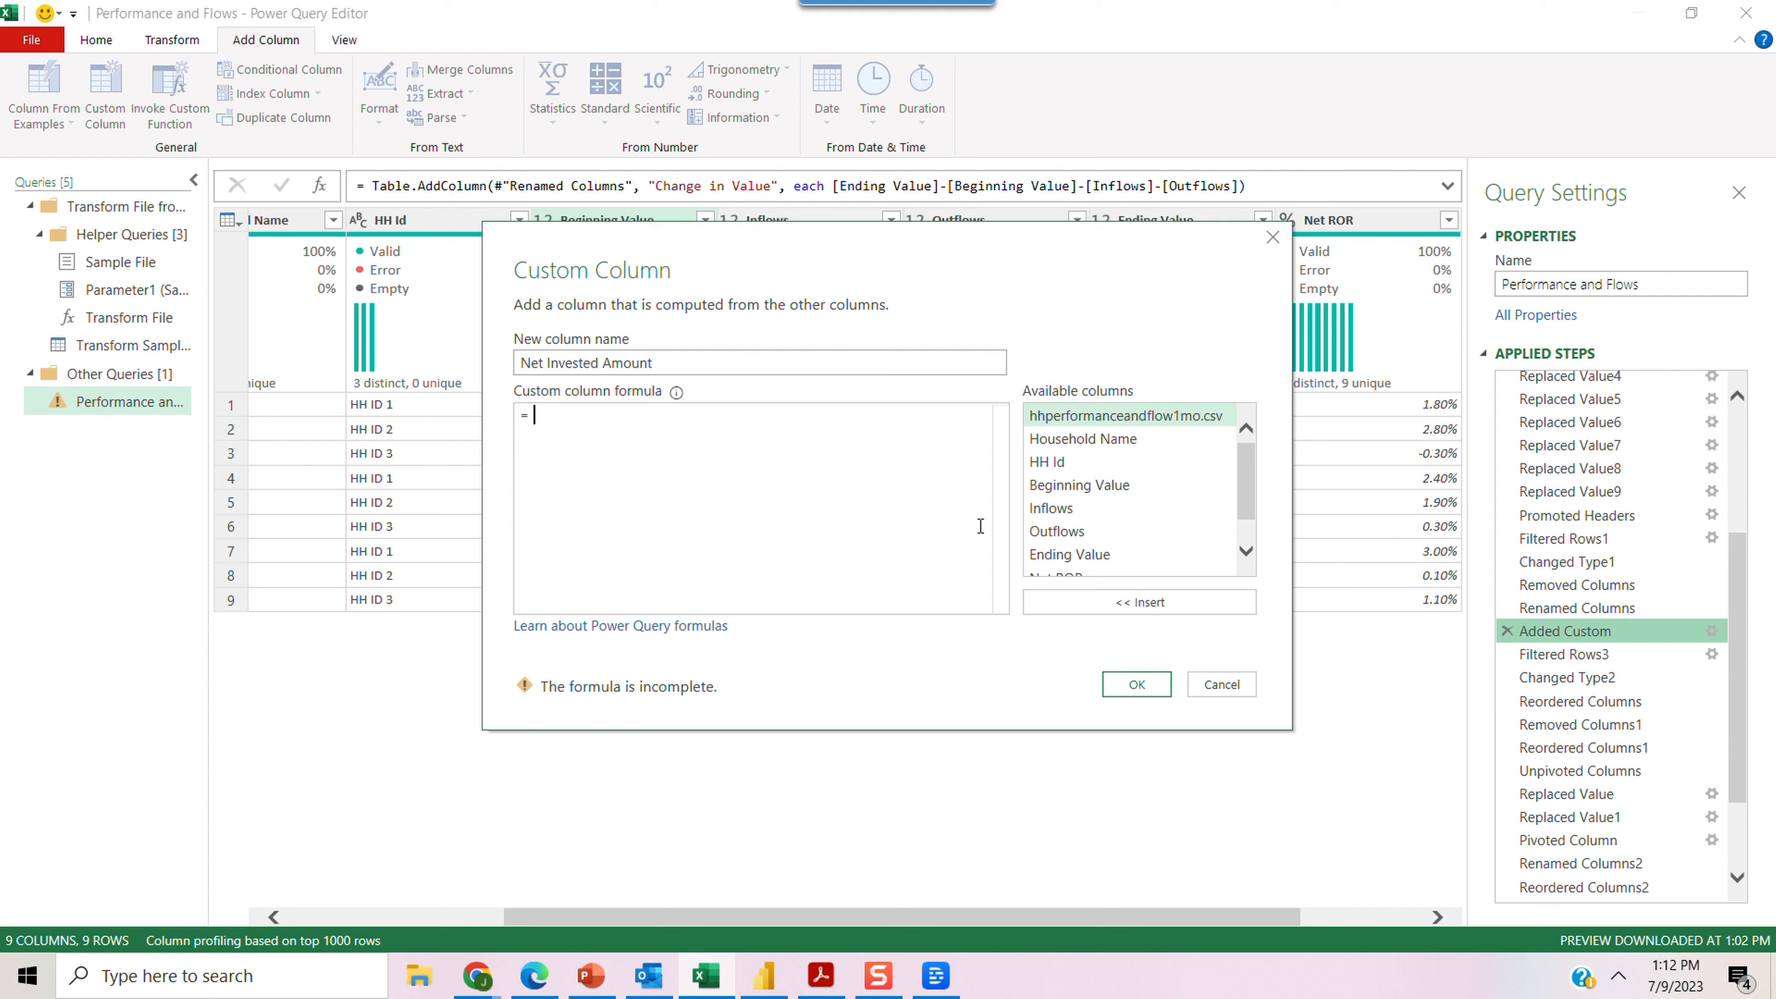
- Set the custom column's formula to [Ending Value]-[Beginning Value]-[Inflows]-[Outflows] and apply it
scroll(1244, 500, down, 1)
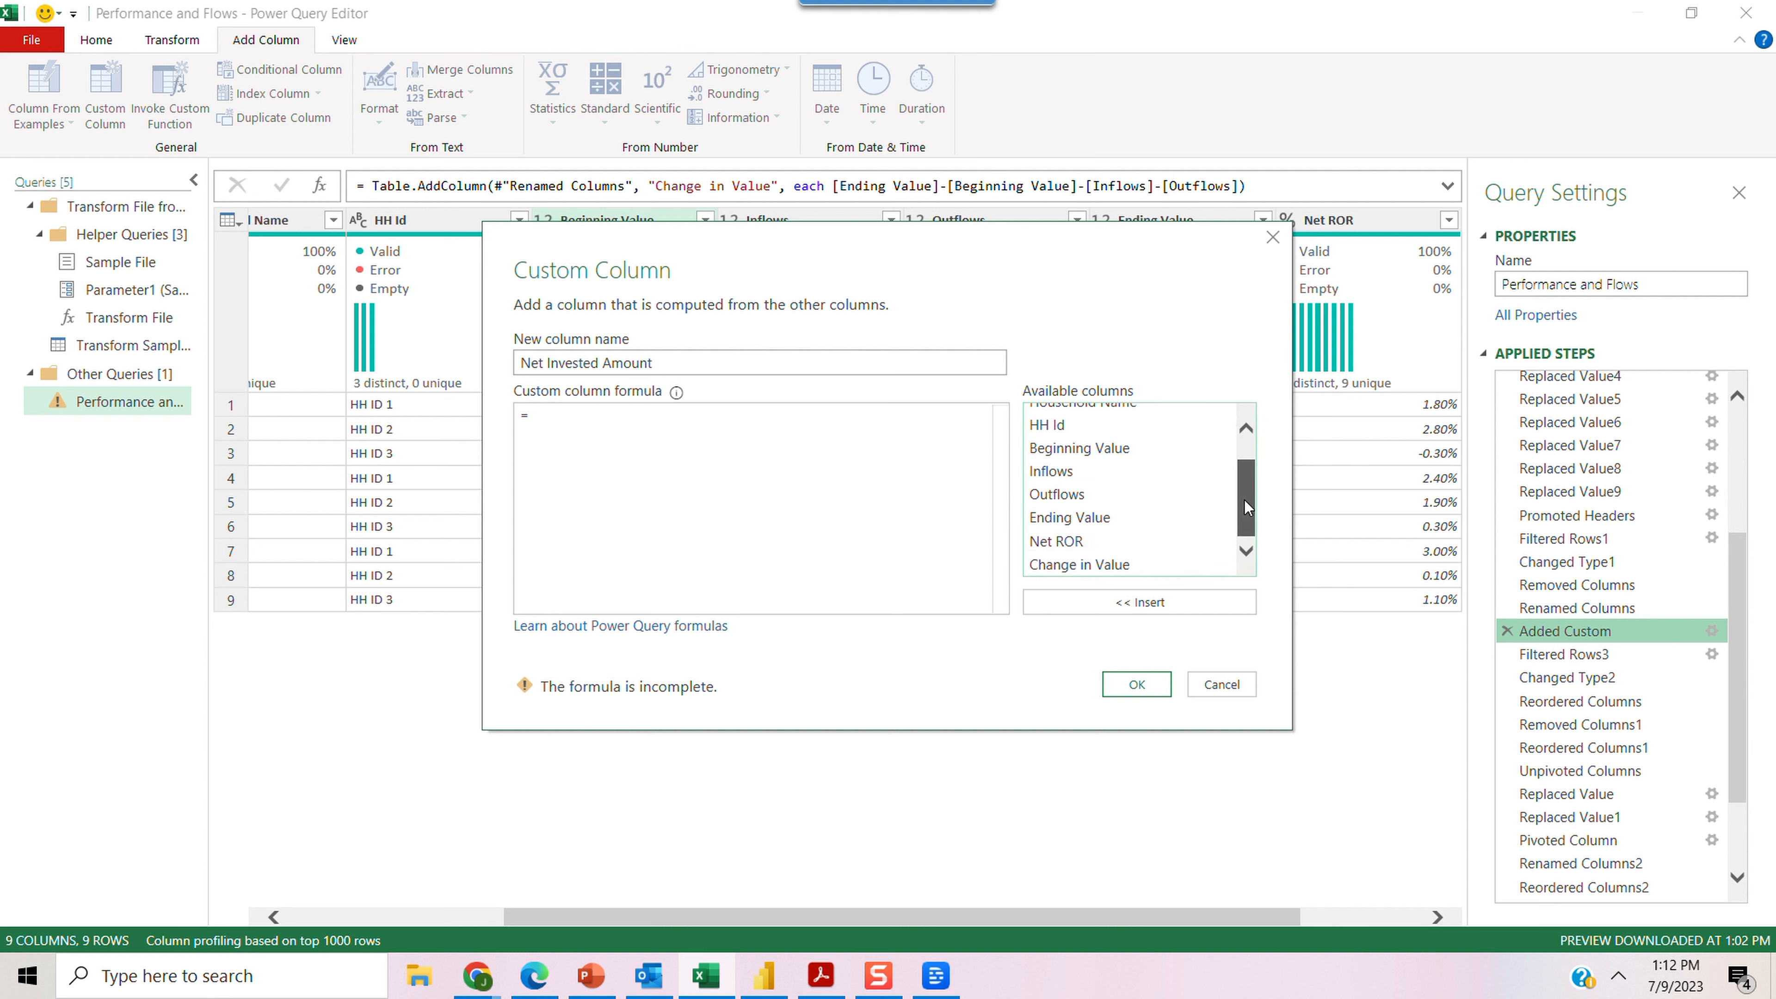
click(1101, 519)
double_click(1101, 519)
text(-)
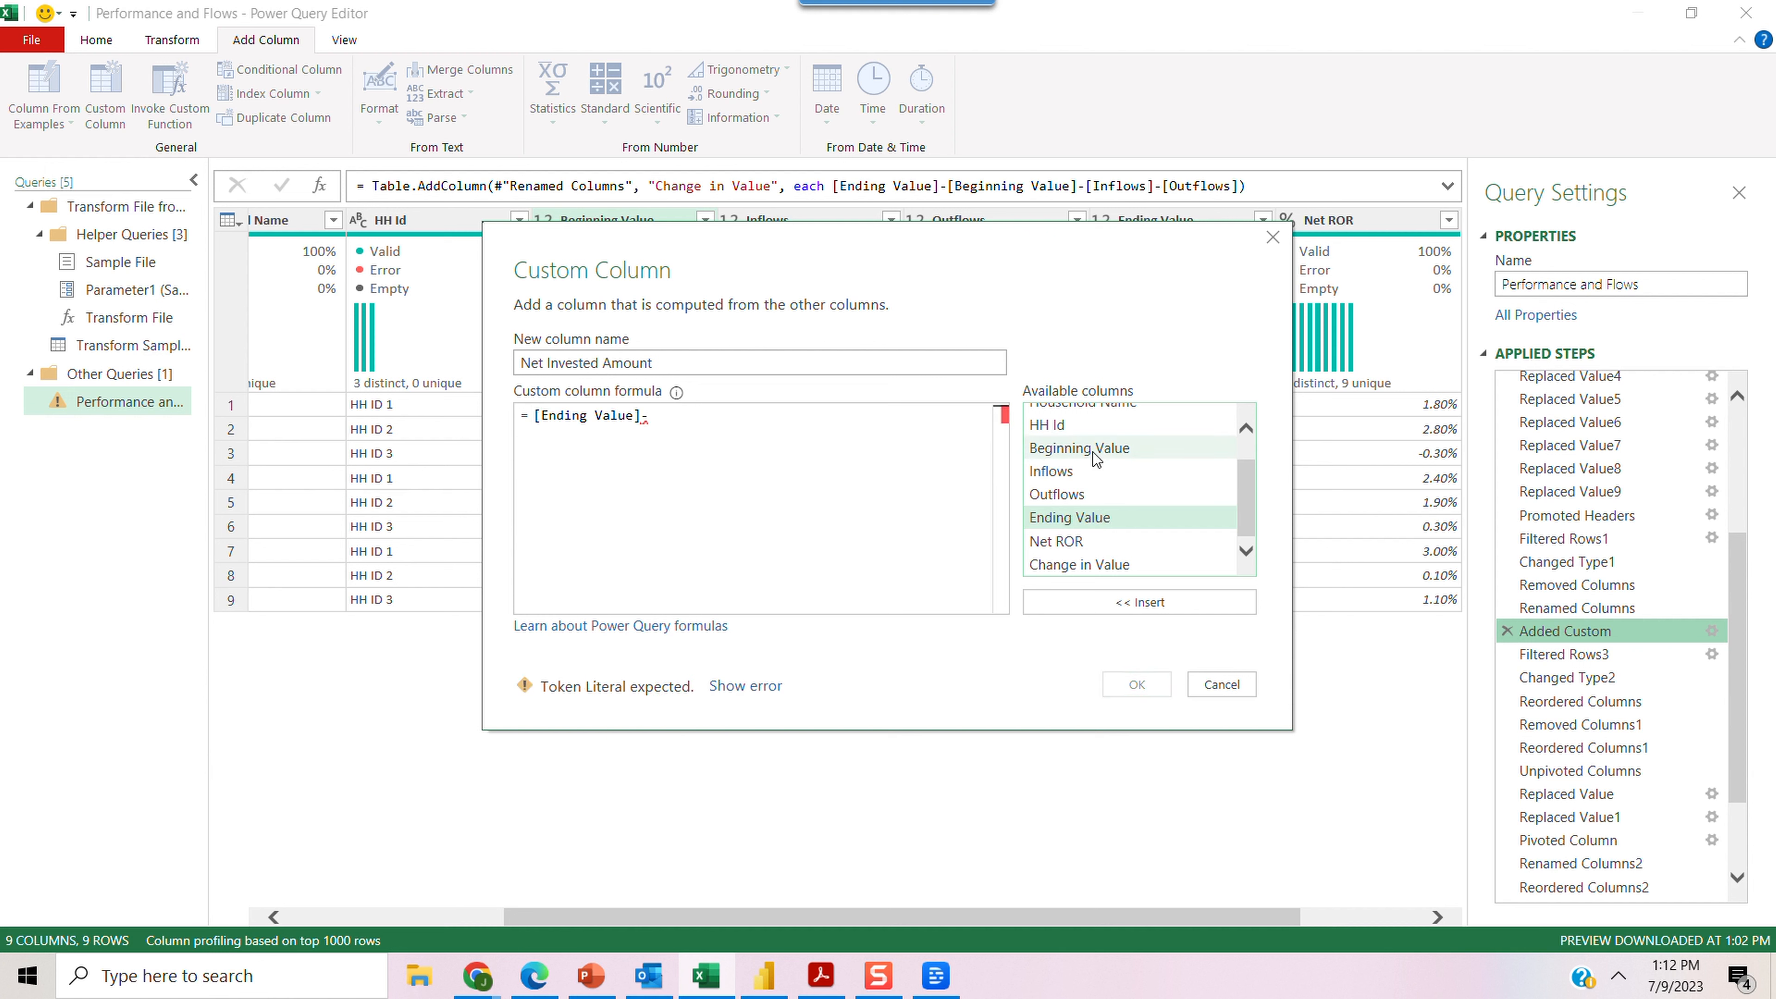
double_click(1094, 454)
text(-)
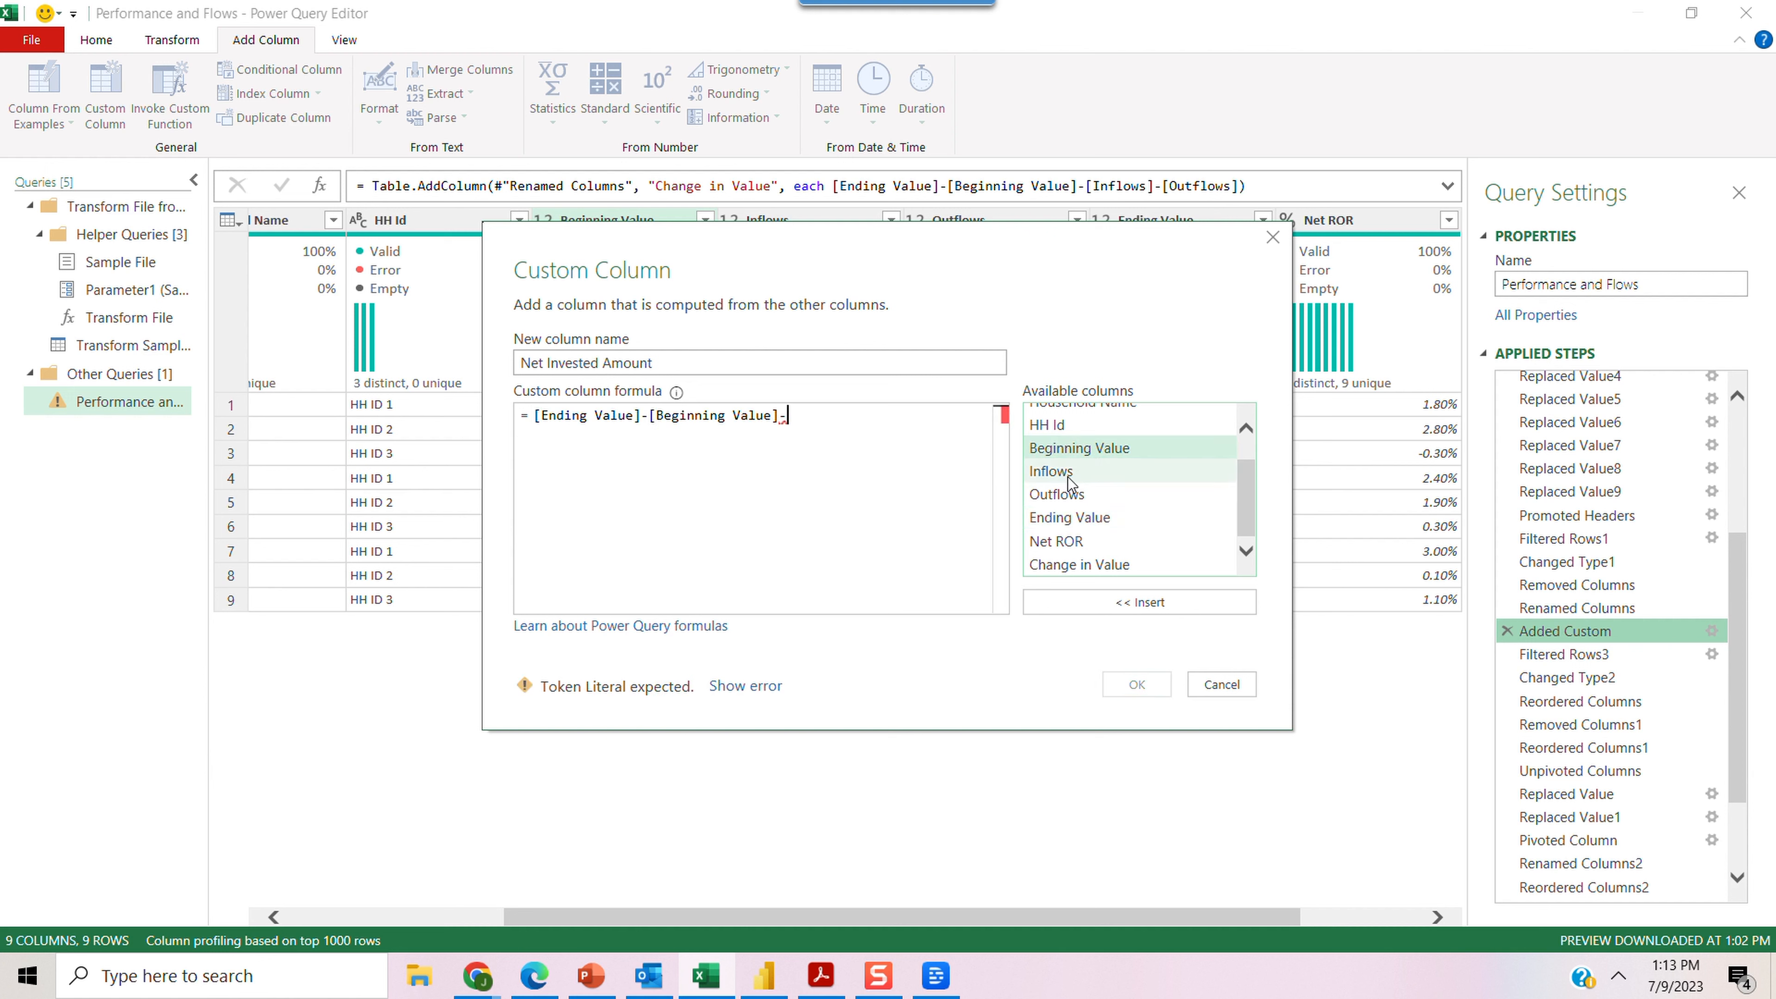
click(1068, 478)
double_click(1065, 476)
text(-)
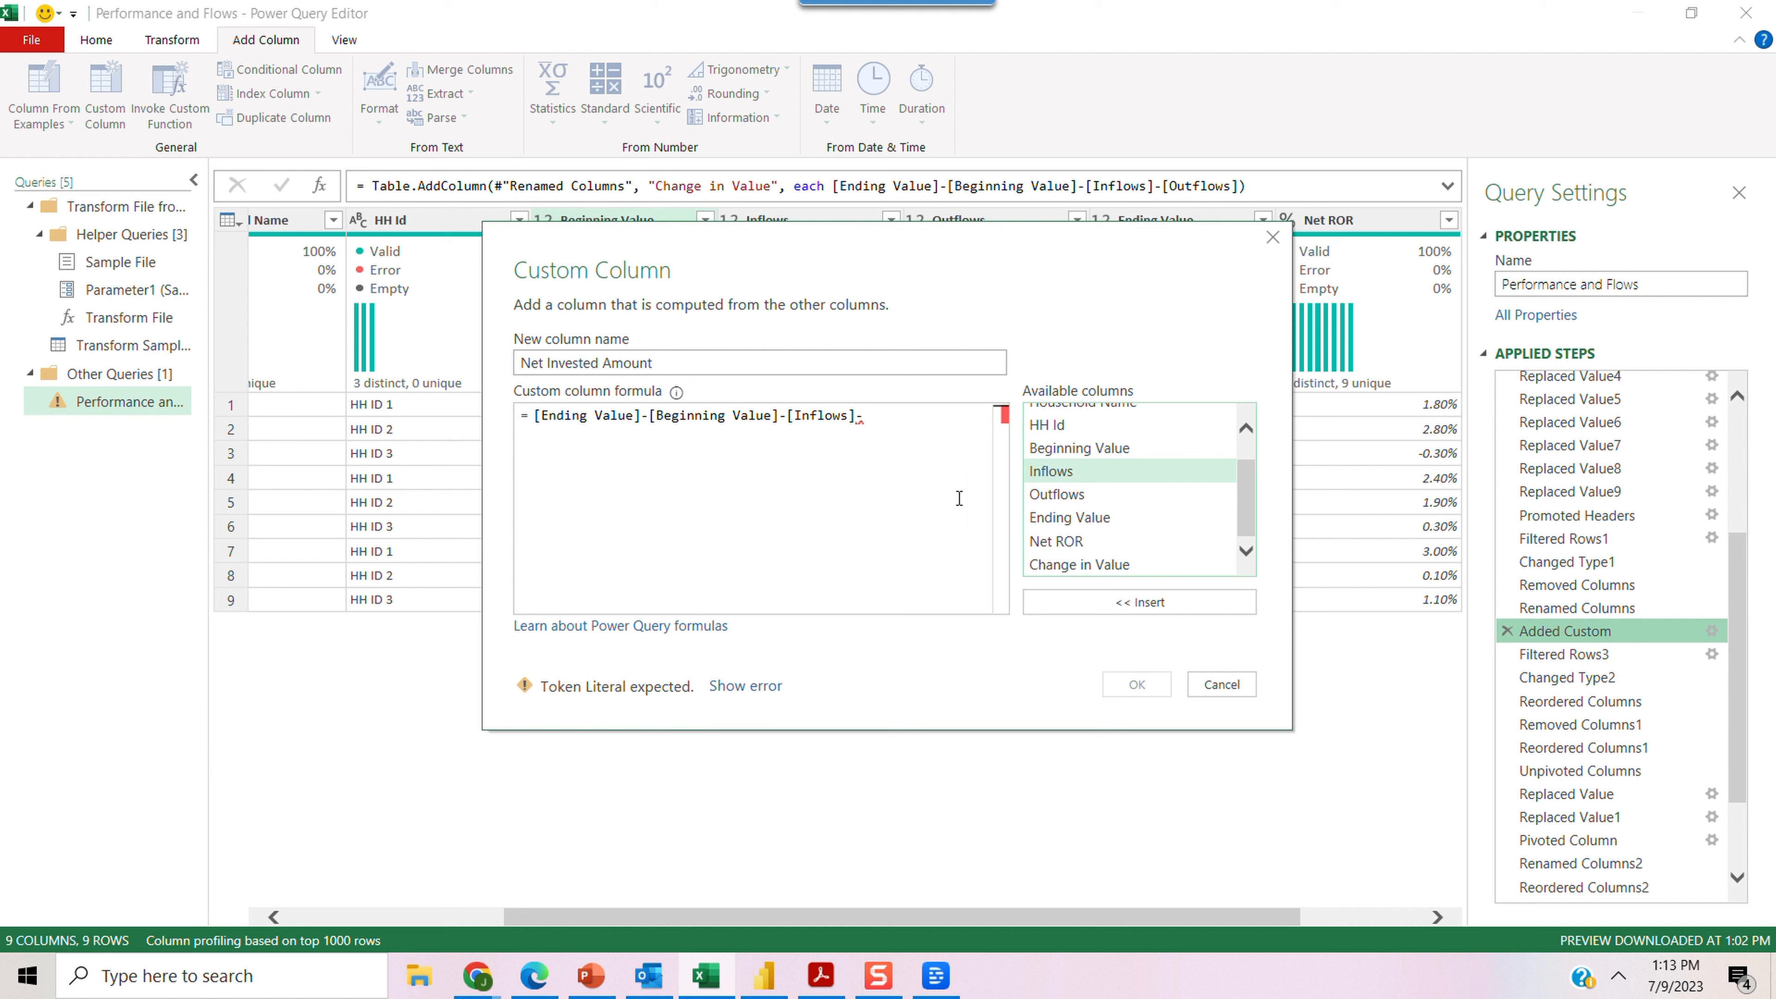
double_click(1056, 494)
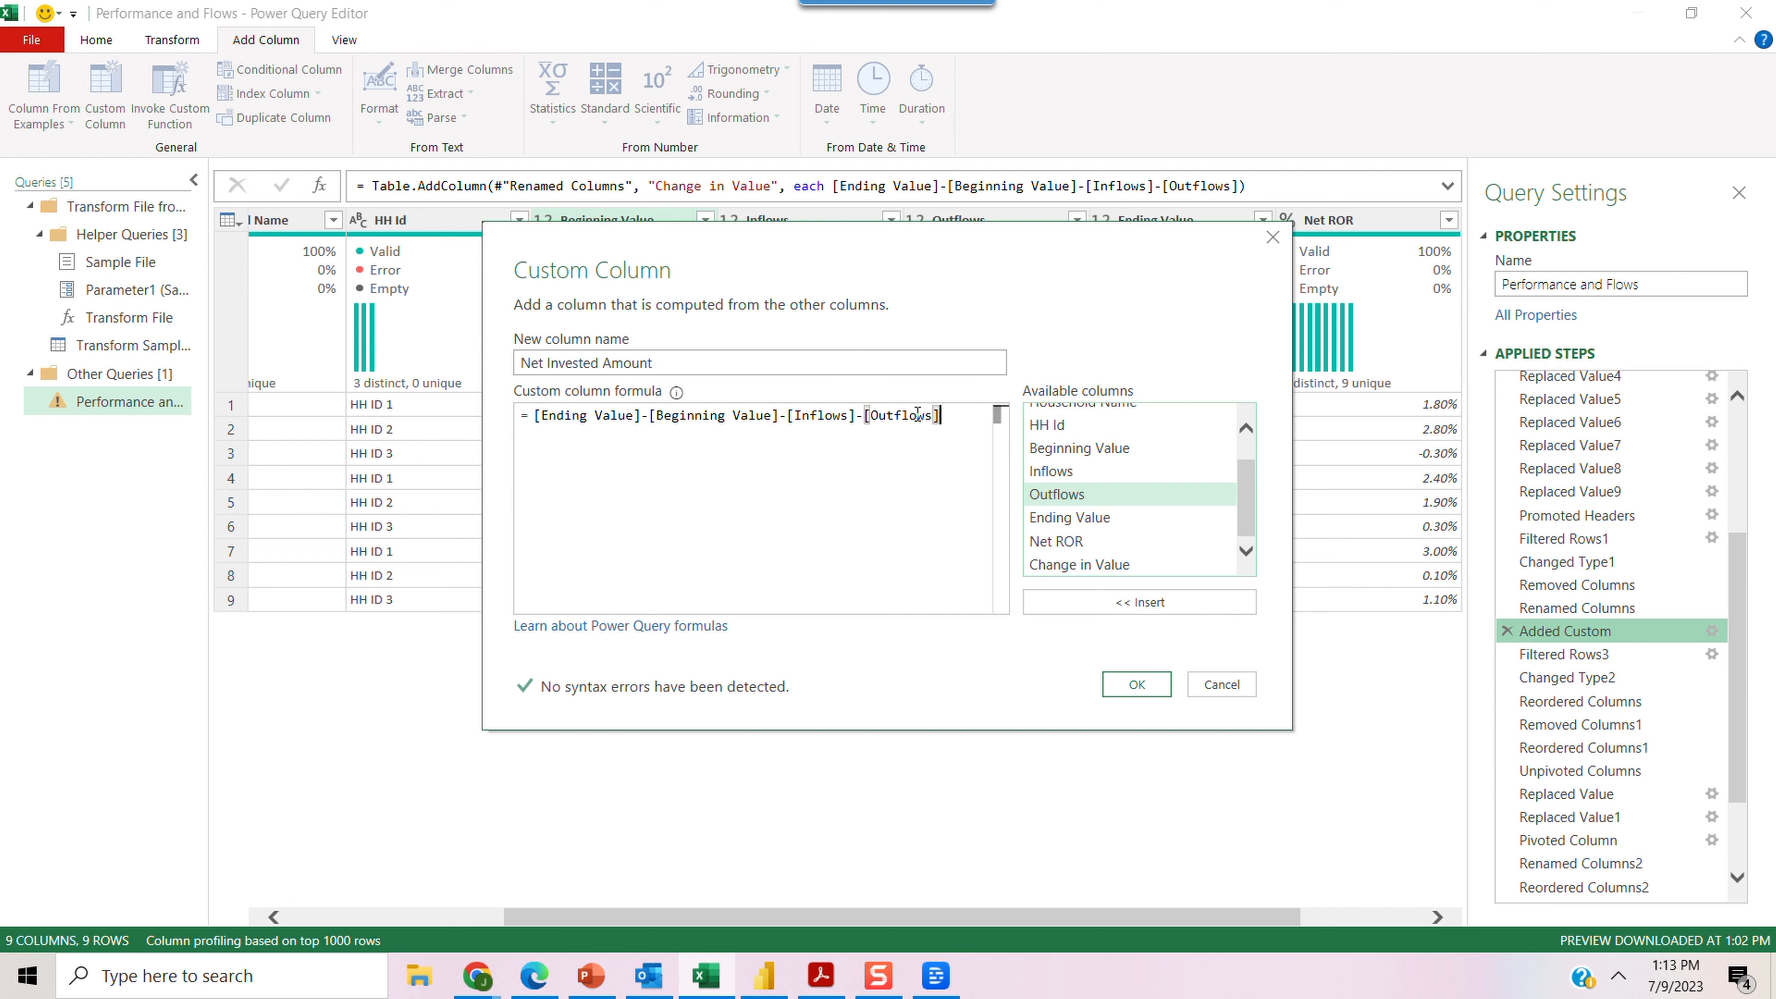
click(1136, 684)
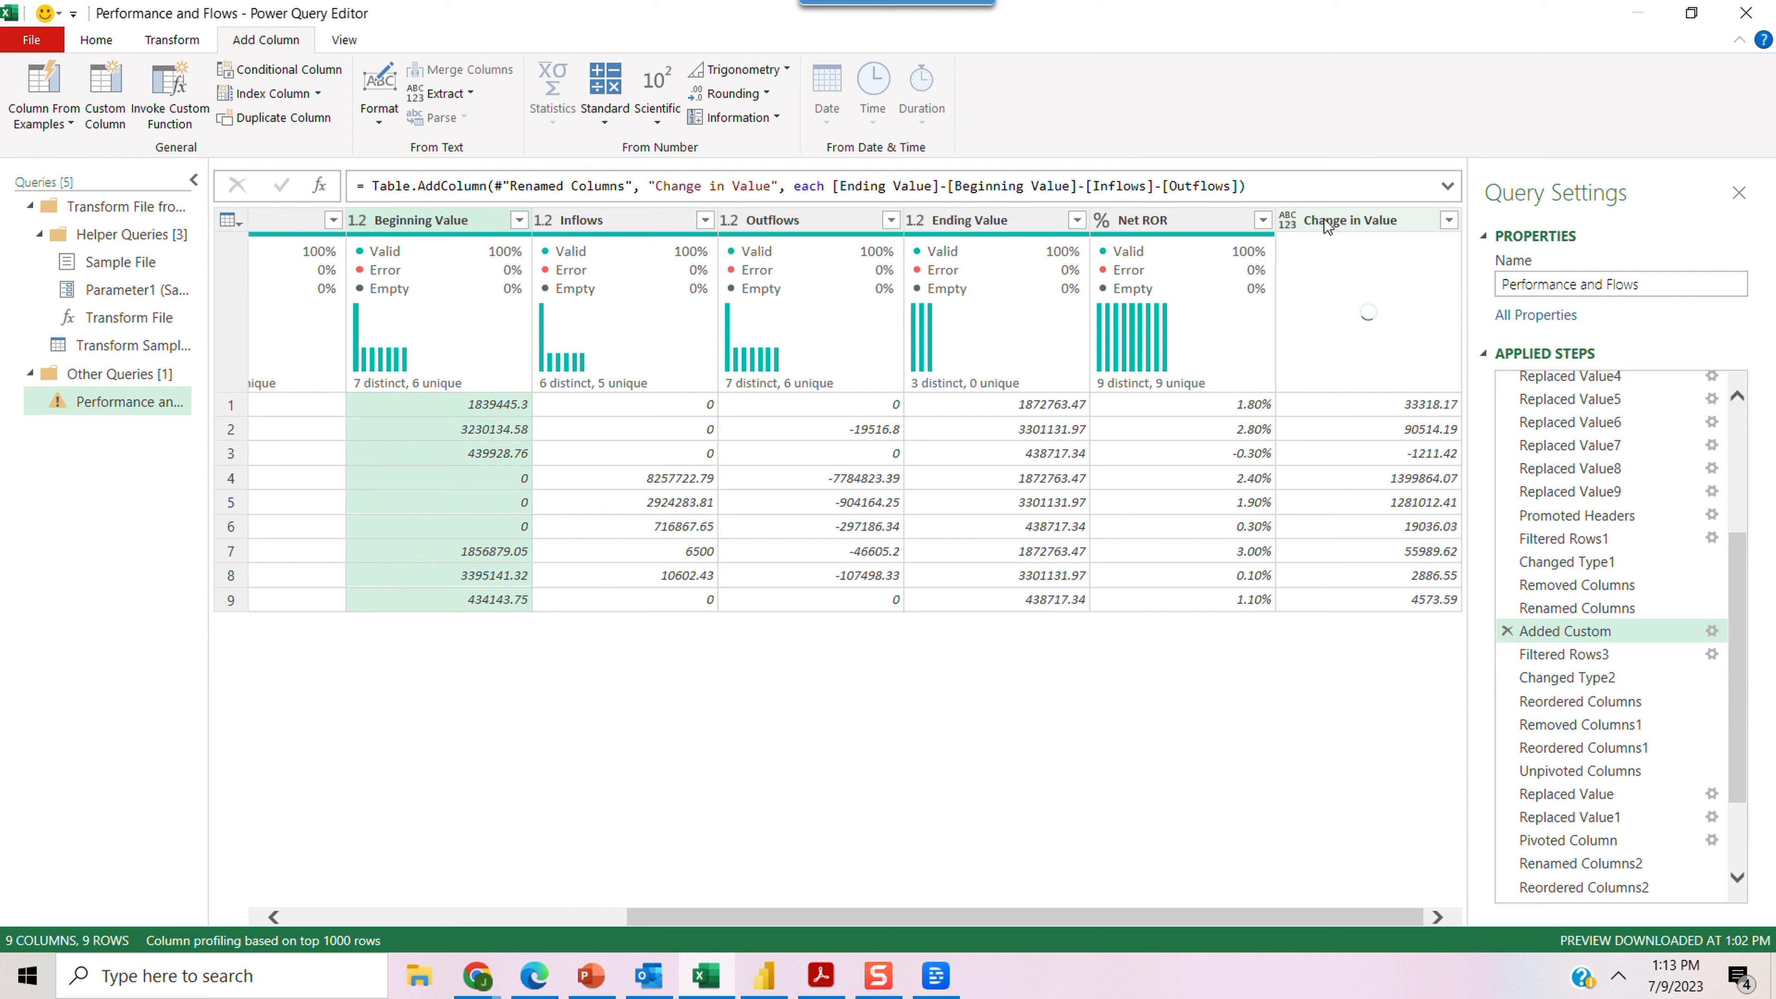
- Delete the Filtered Rows3 step and check the Change in Value column at the Changed Type2 step
click(1507, 654)
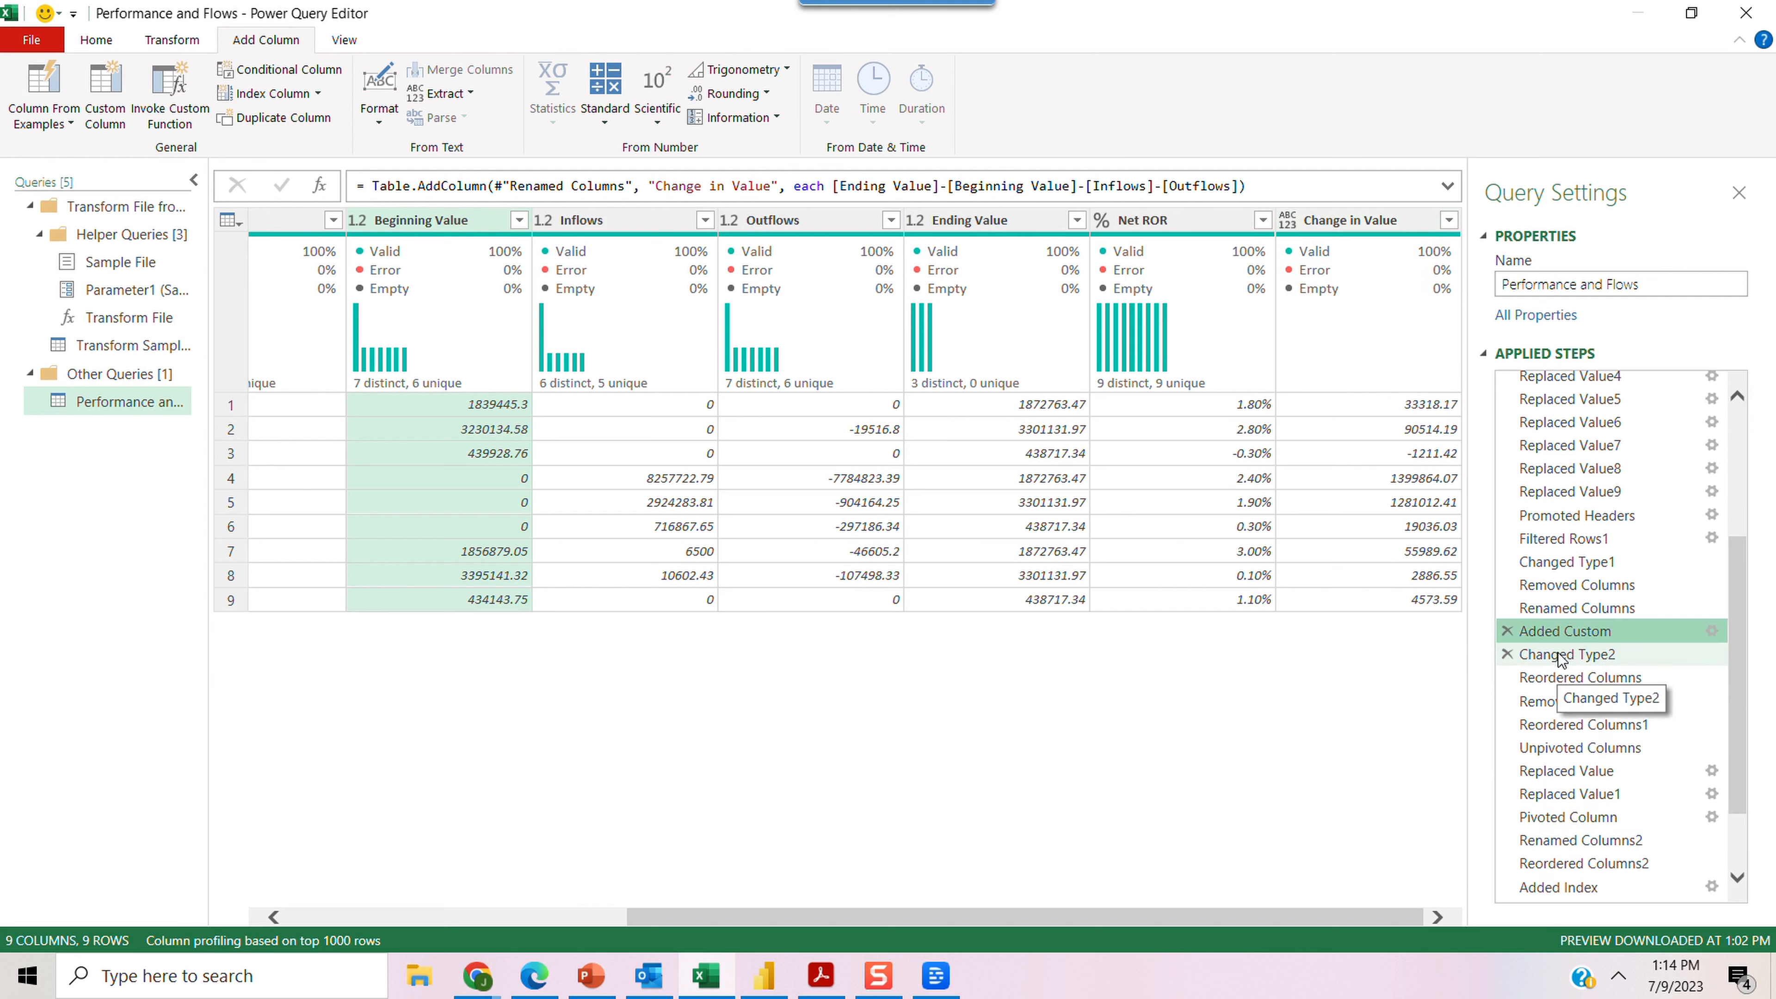
click(1558, 657)
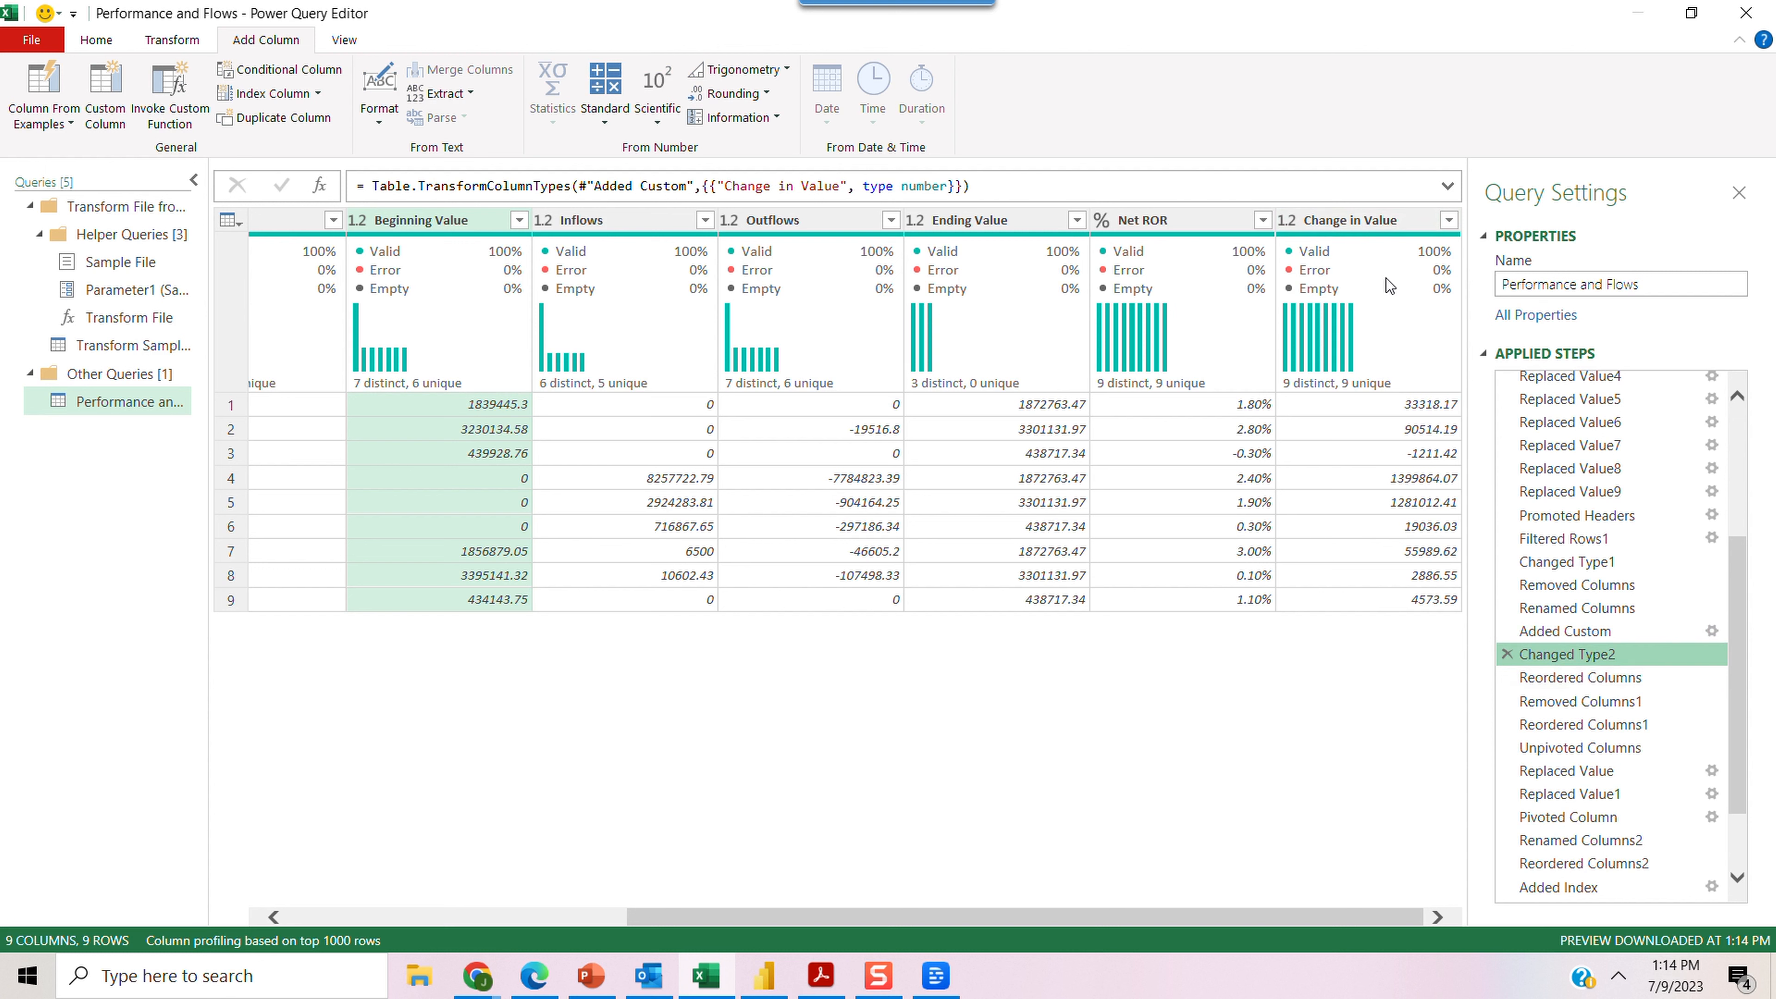
mouse_move(1342, 223)
mouse_down()
mouse_move(1294, 220)
mouse_move(1339, 214)
mouse_up()
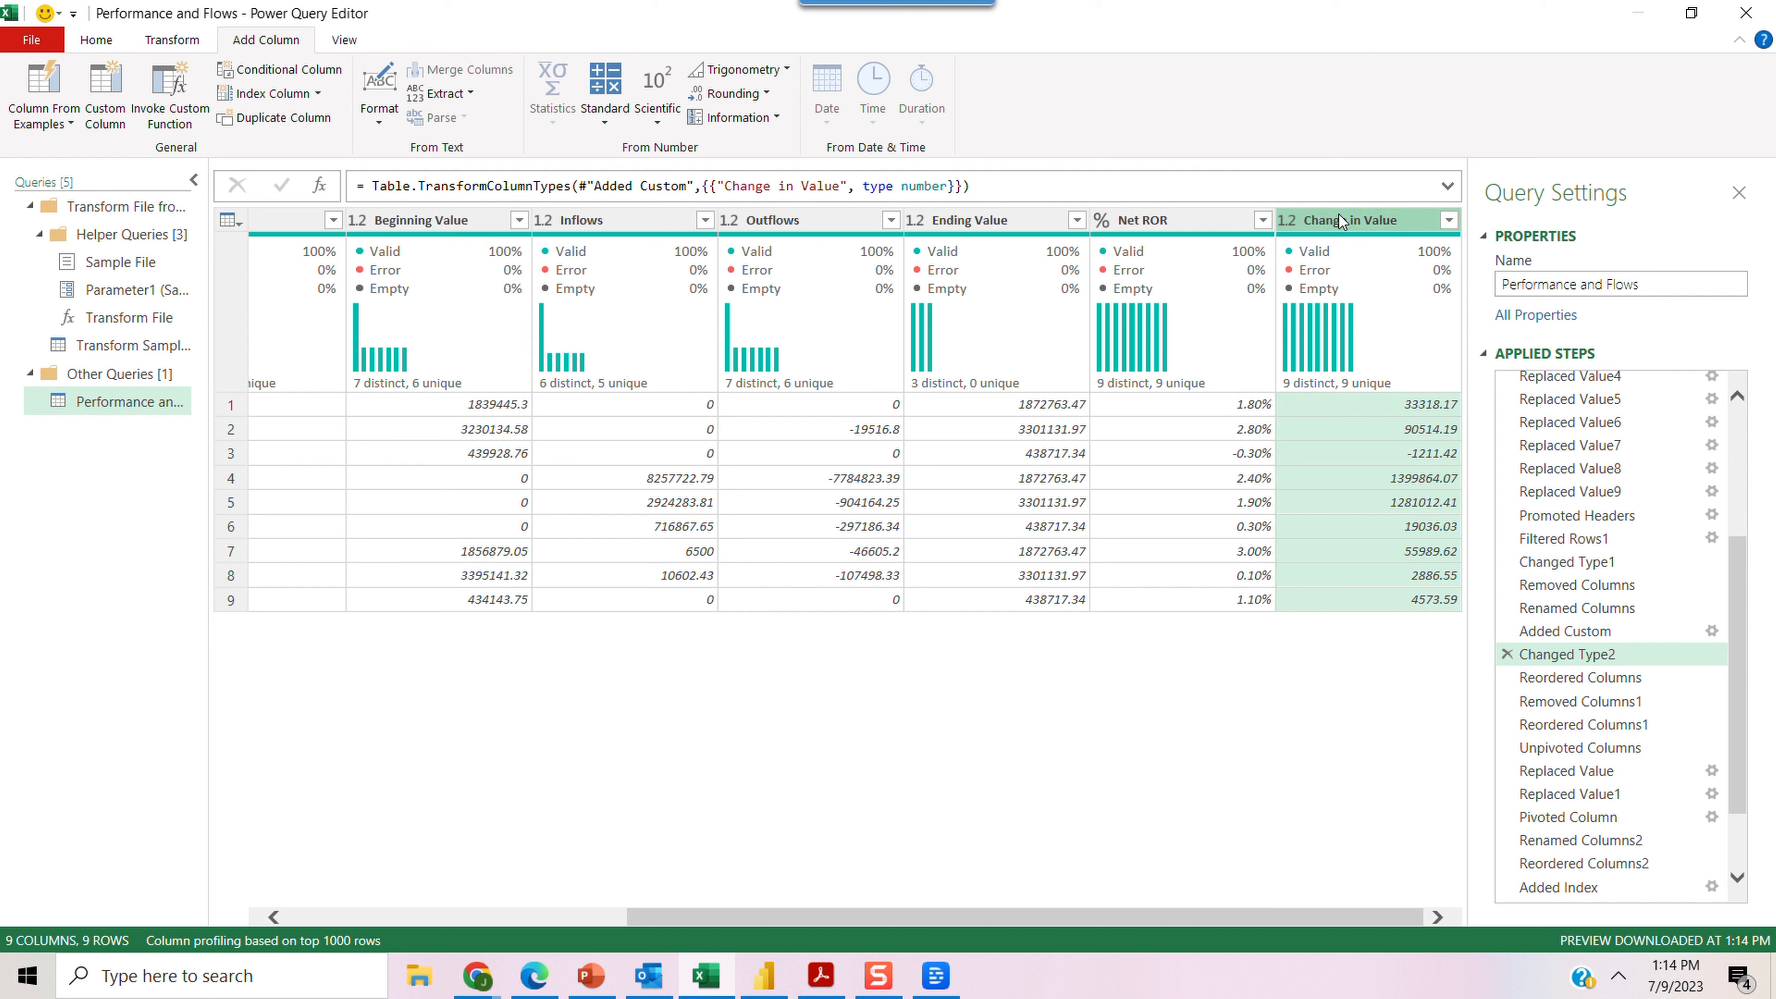
- Review the column order at the Reordered Columns step and the Net ROR removal at the Removed Columns1 step
click(1574, 678)
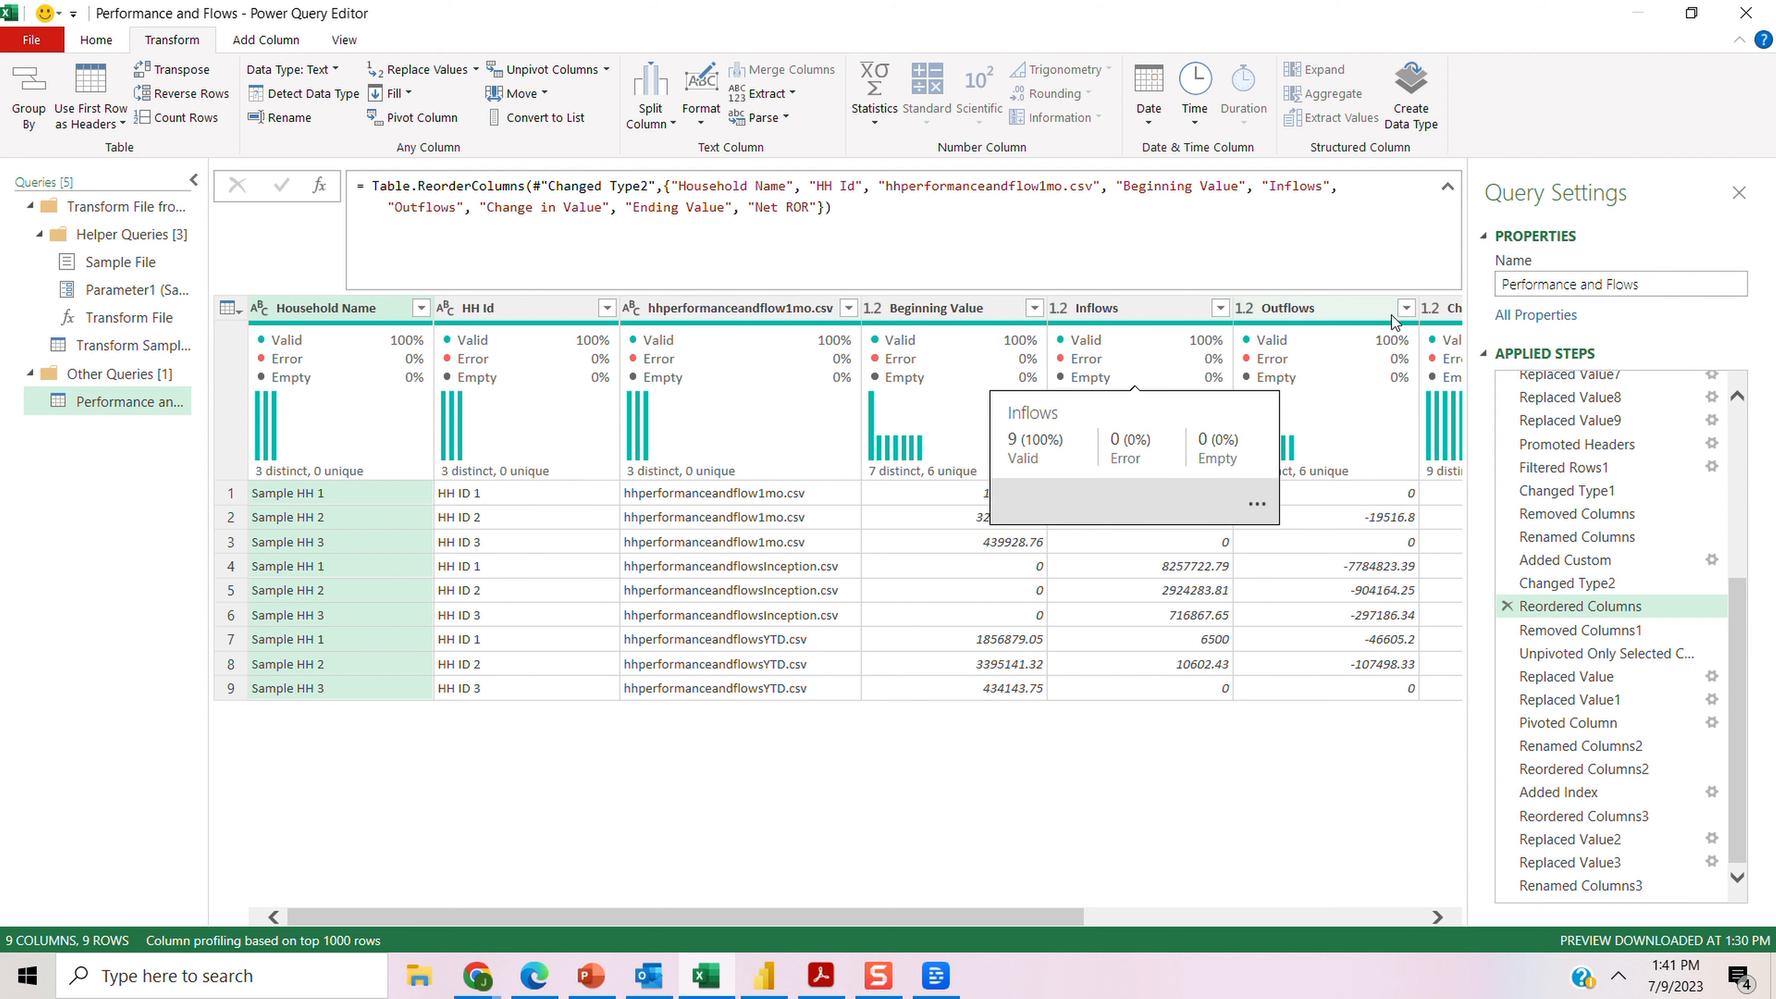
scroll(1356, 308, right, 5)
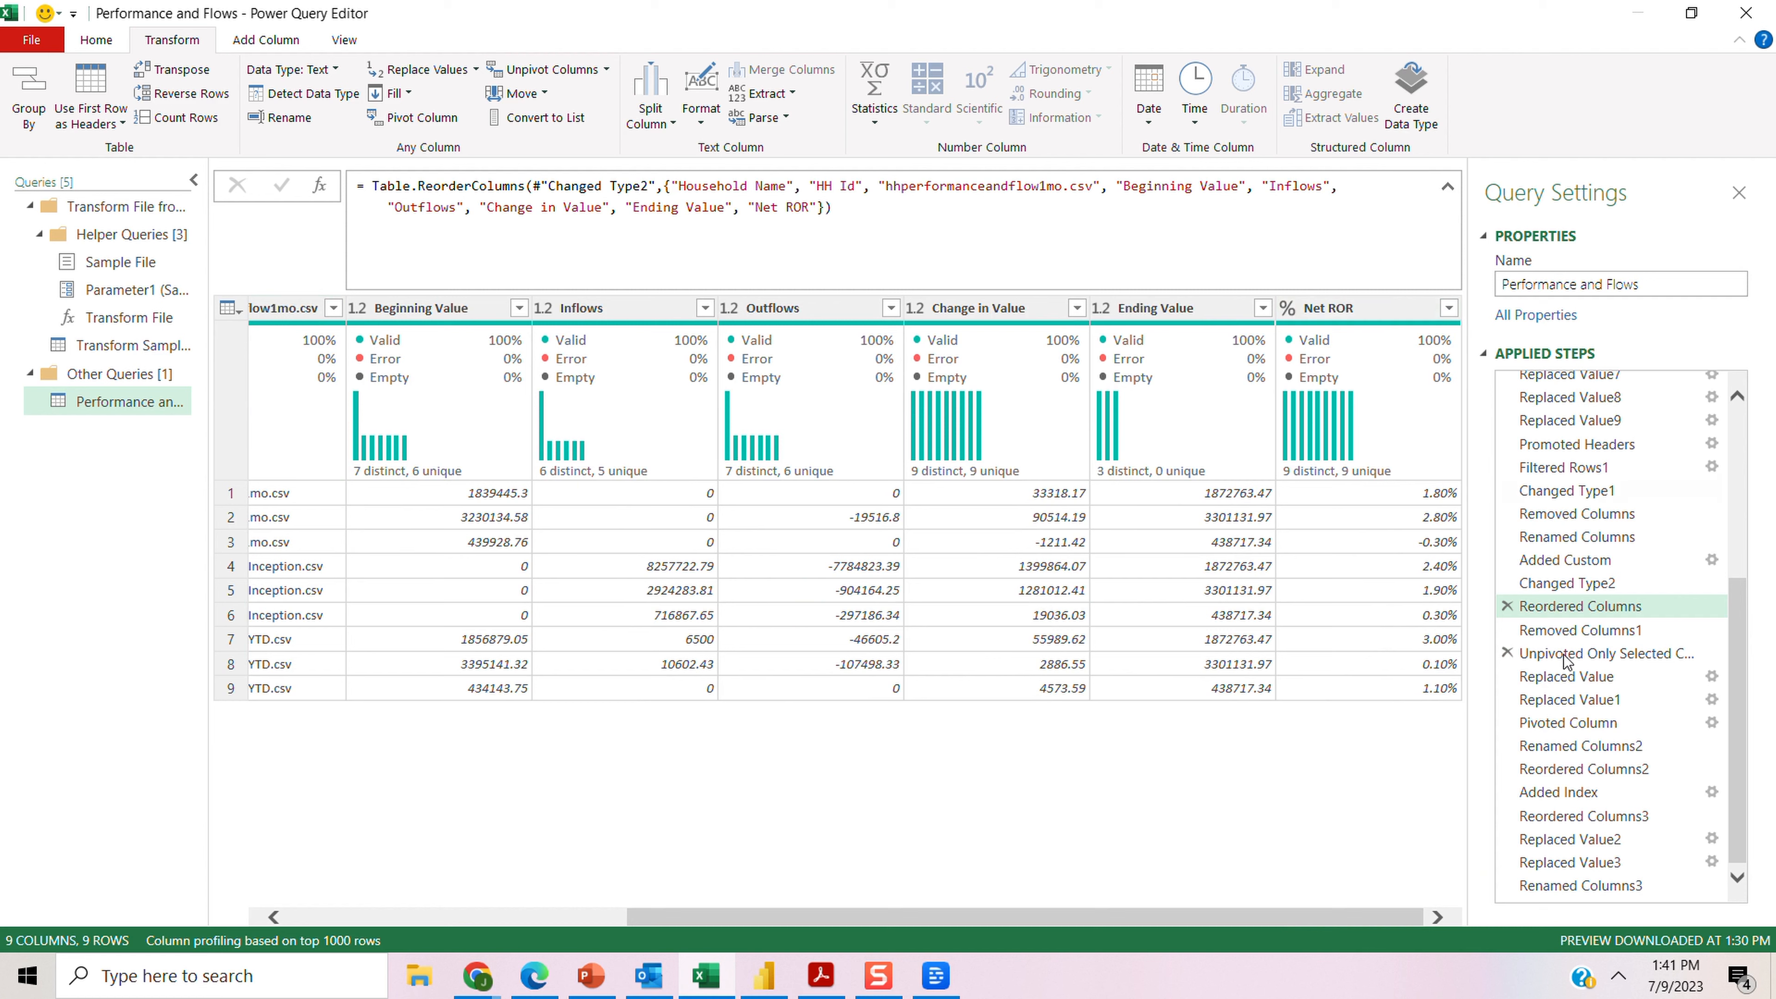
click(1565, 631)
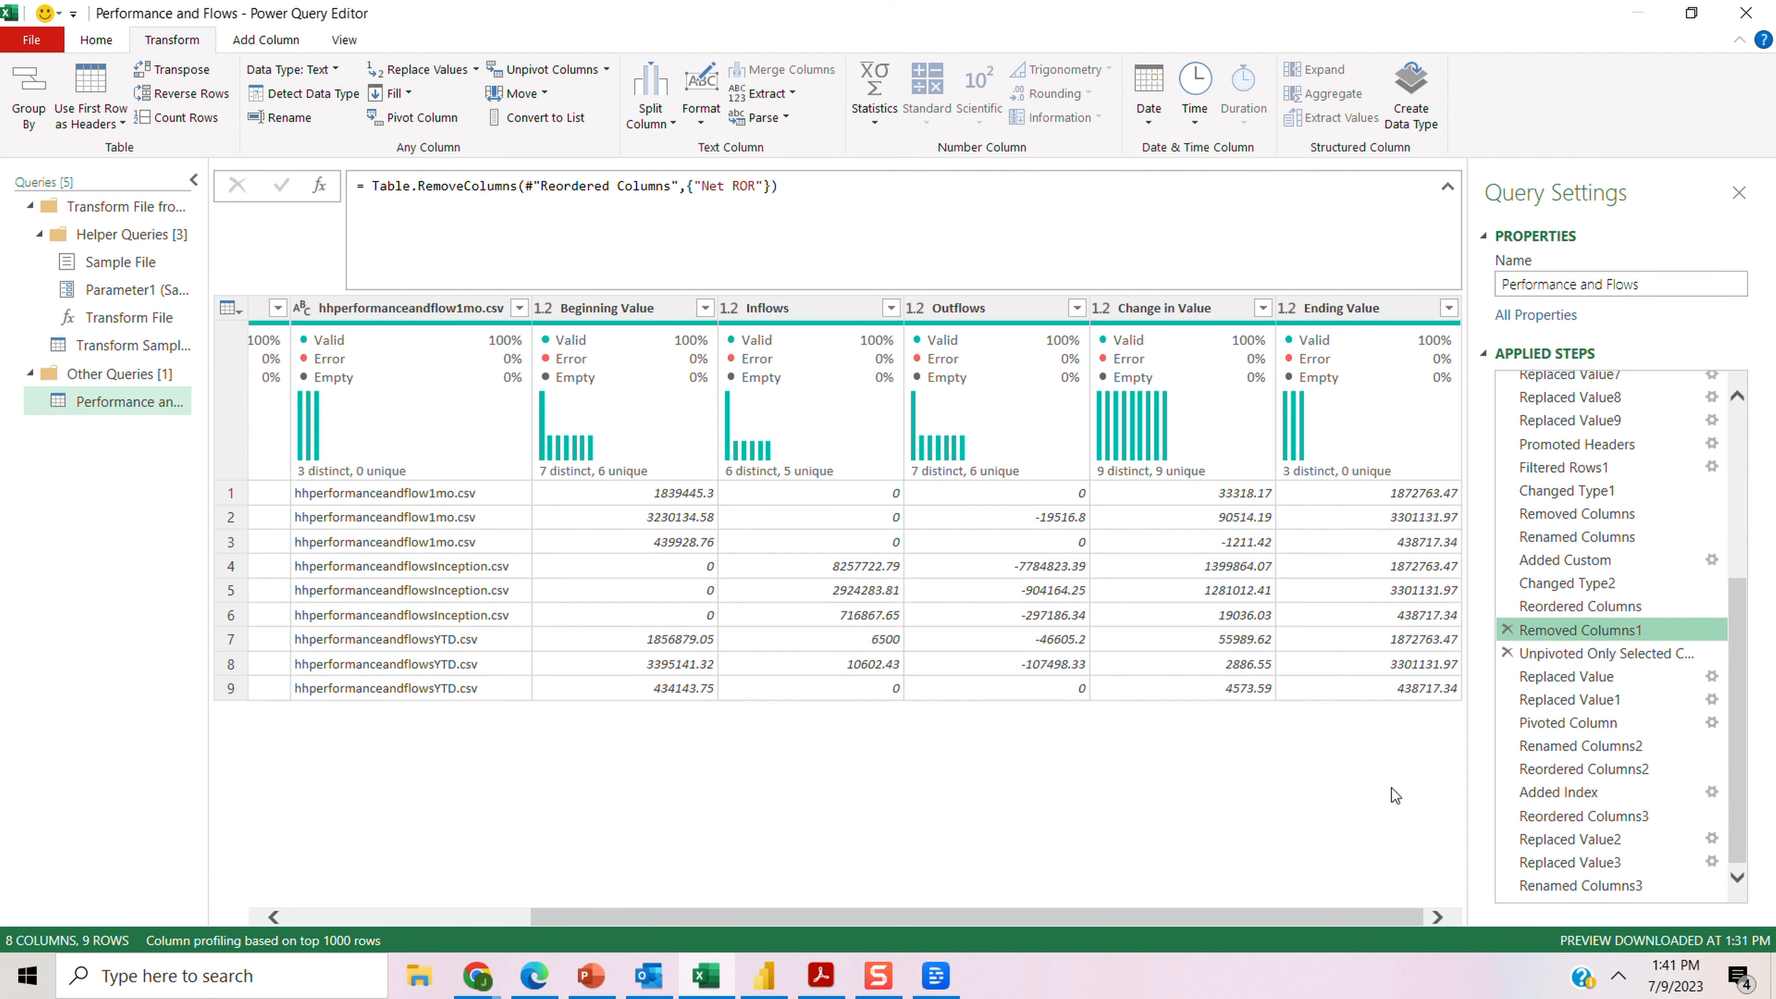
- Unpivot only the Beginning Value through Ending Value columns, using the Unpivoted Only Selected Columns step
click(595, 310)
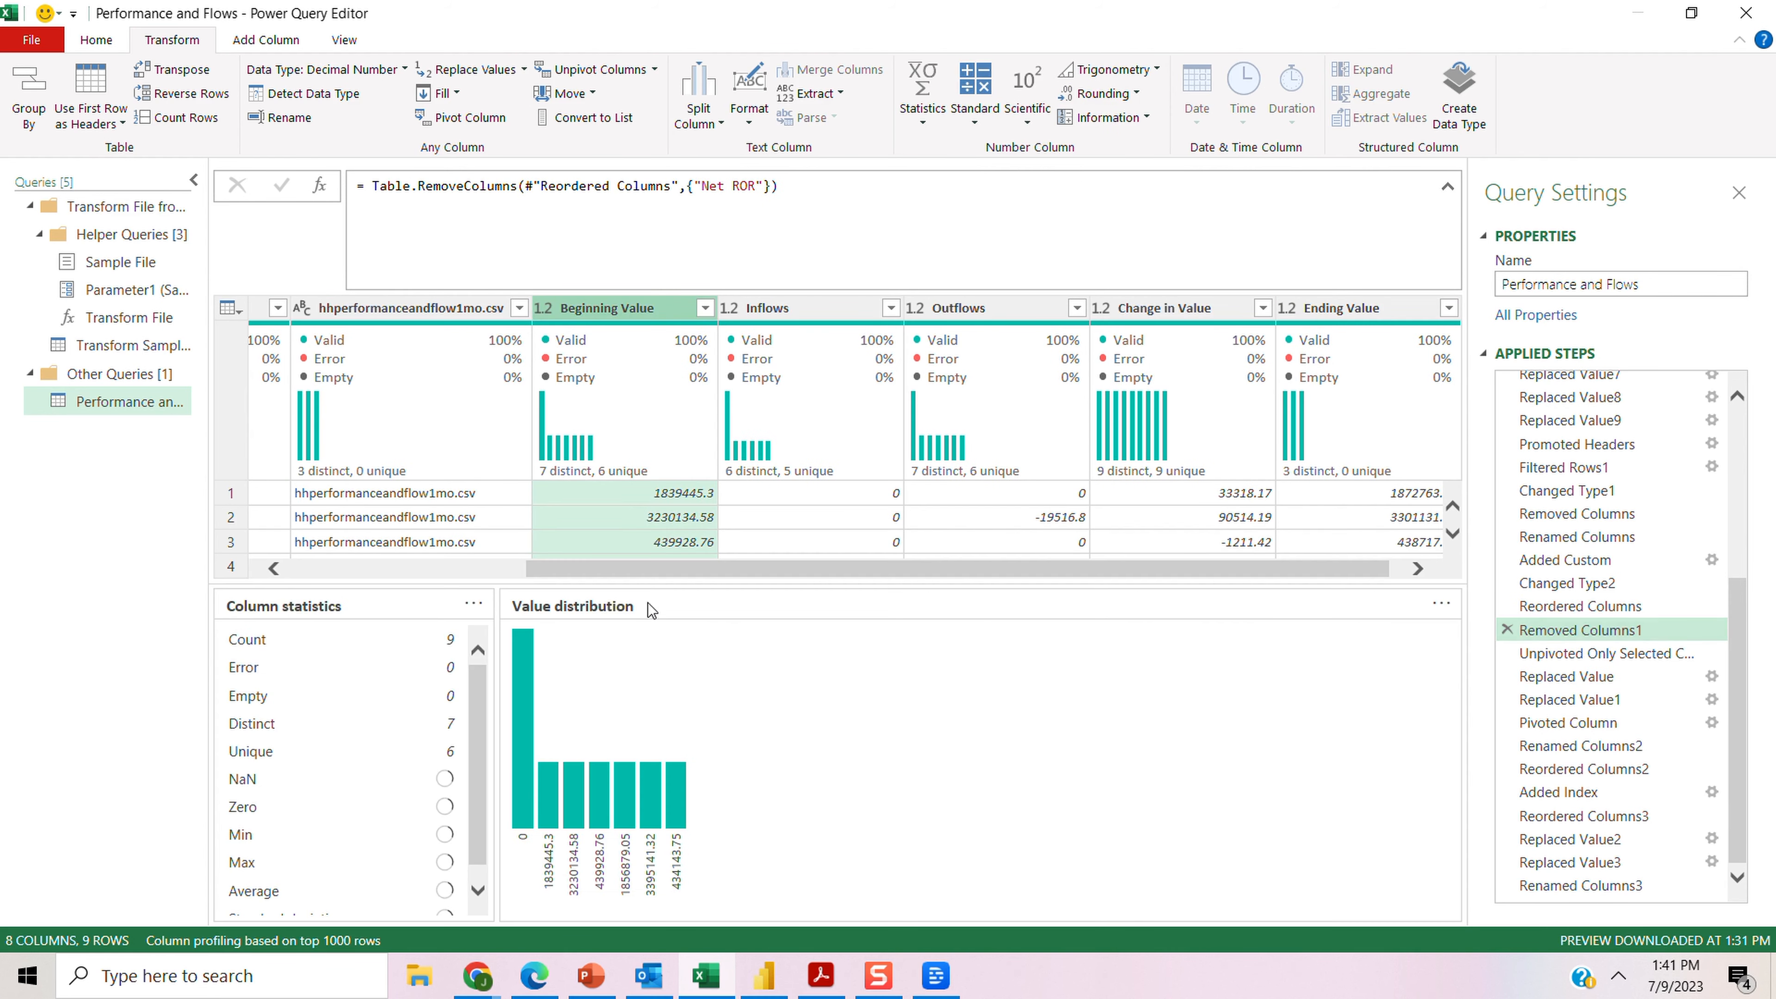
shift+click(1388, 323)
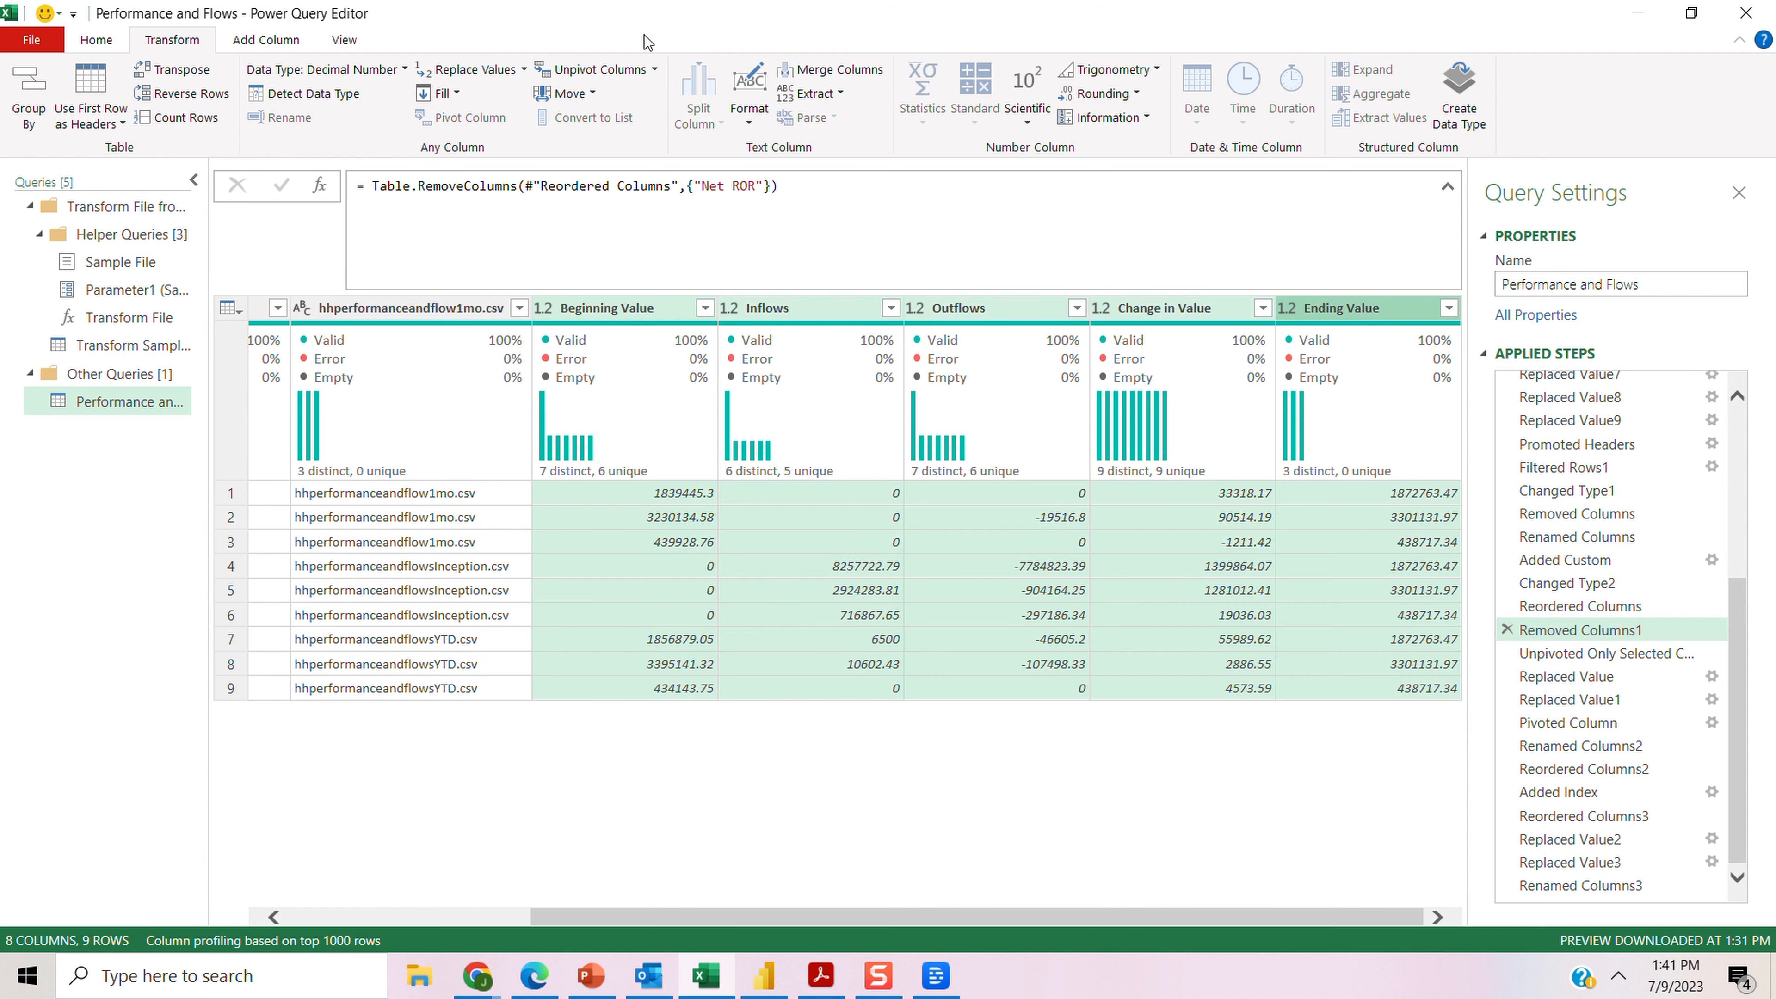
click(653, 73)
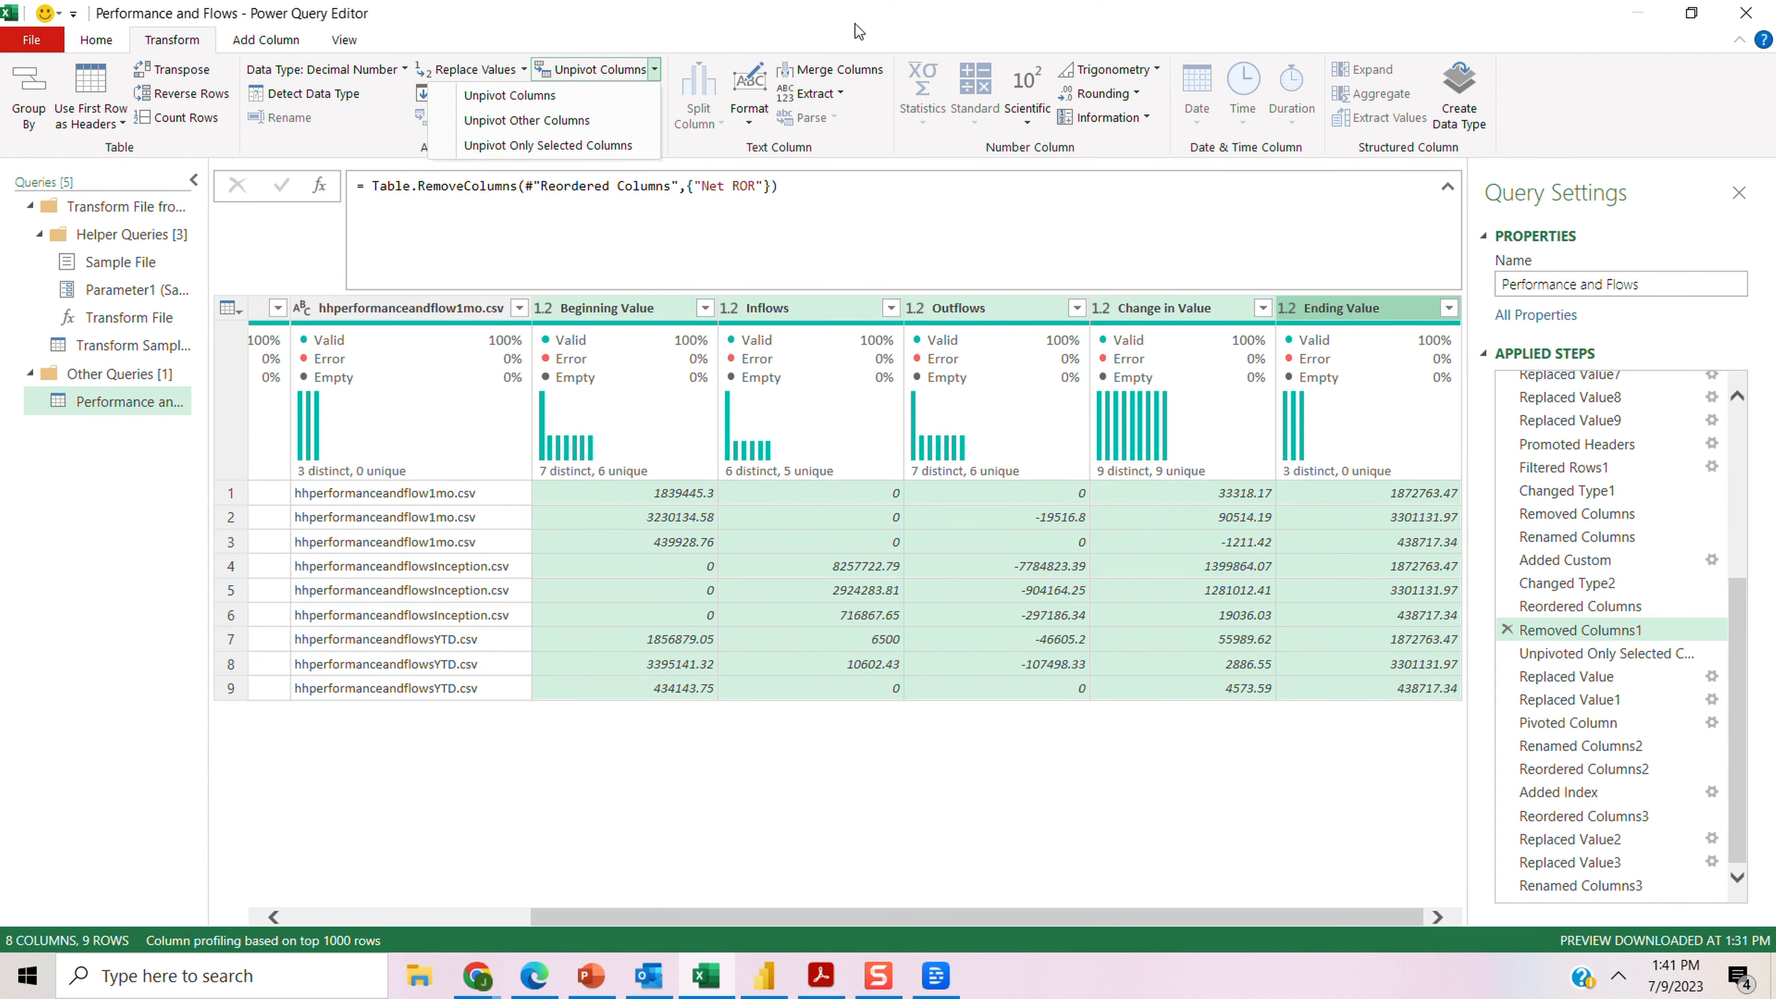
click(1635, 654)
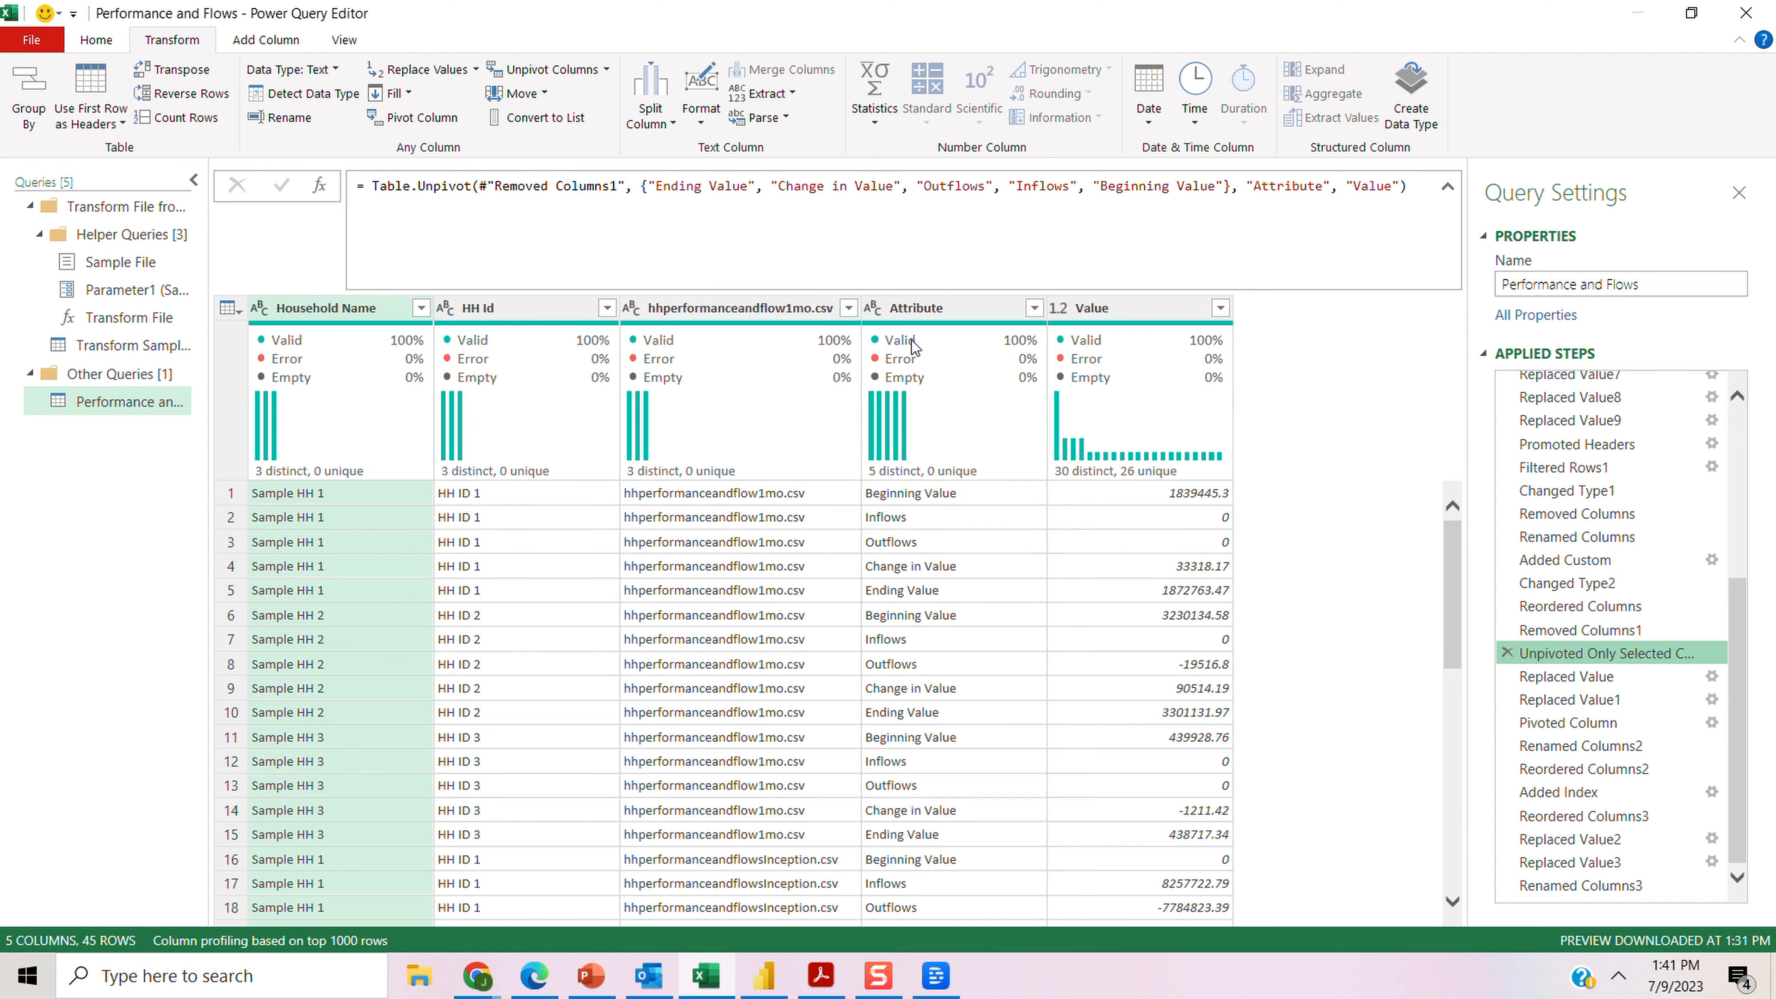
mouse_move(913, 329)
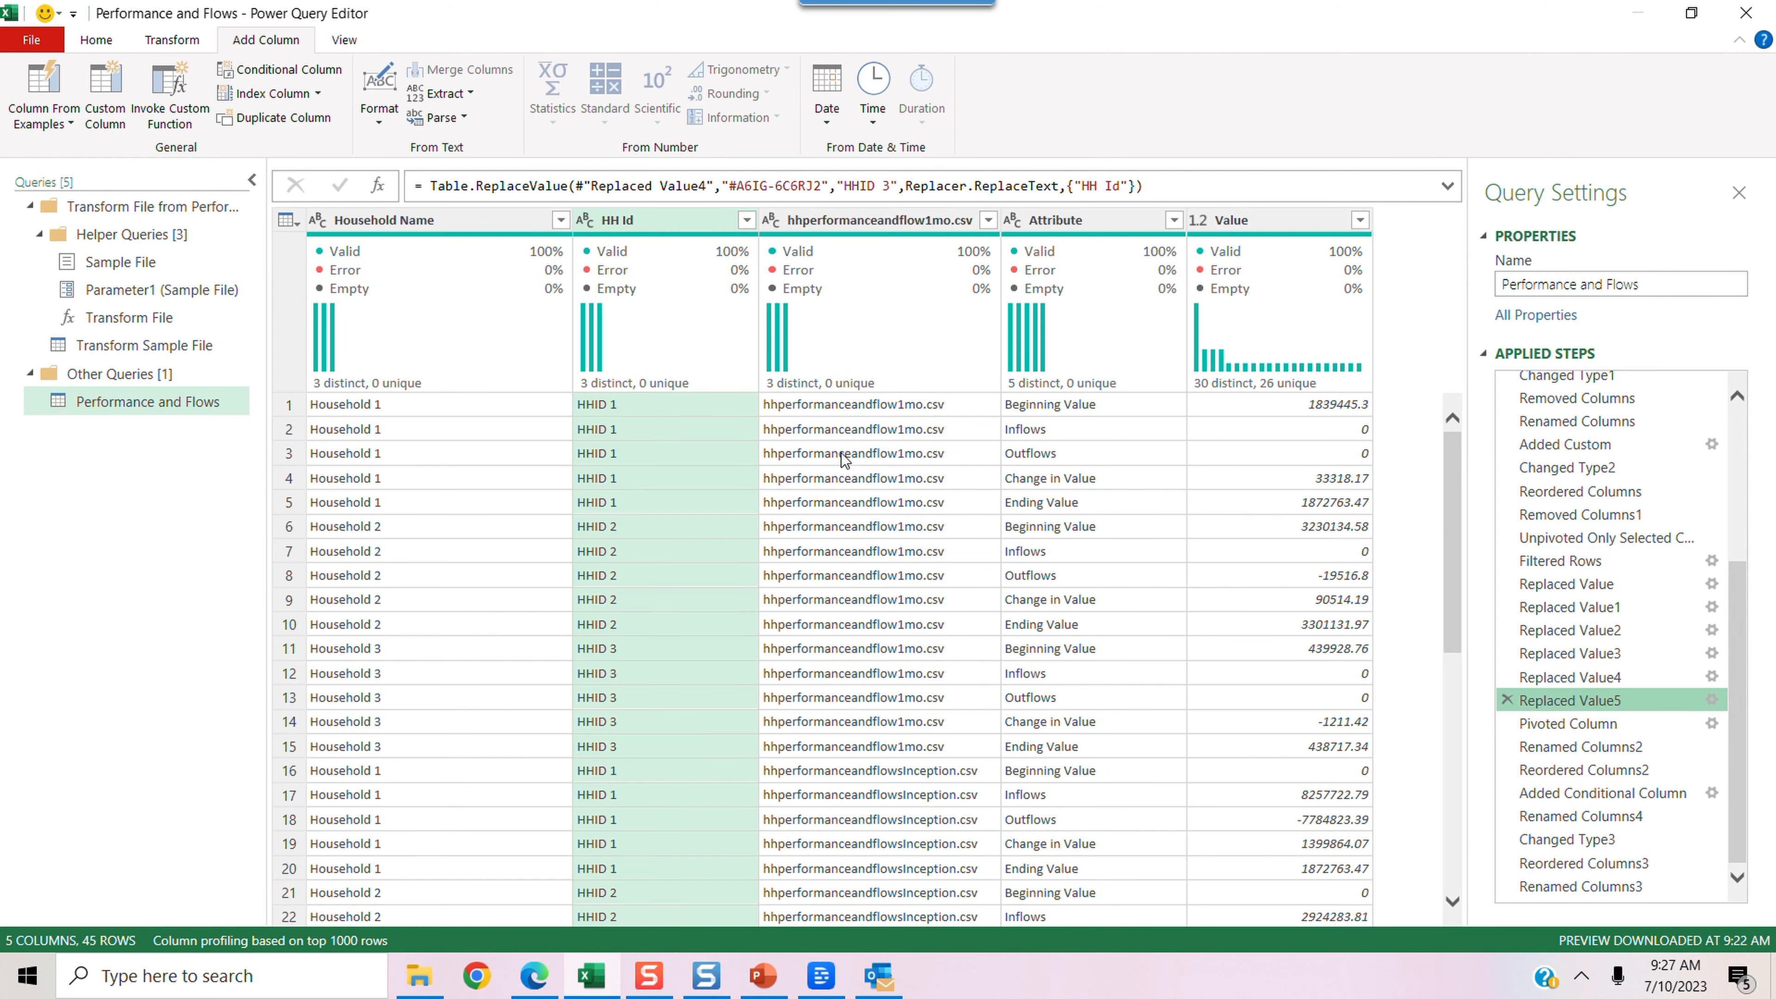
- Pivot the hhperformanceandflow1mo.csv column with Value as the values column
click(847, 220)
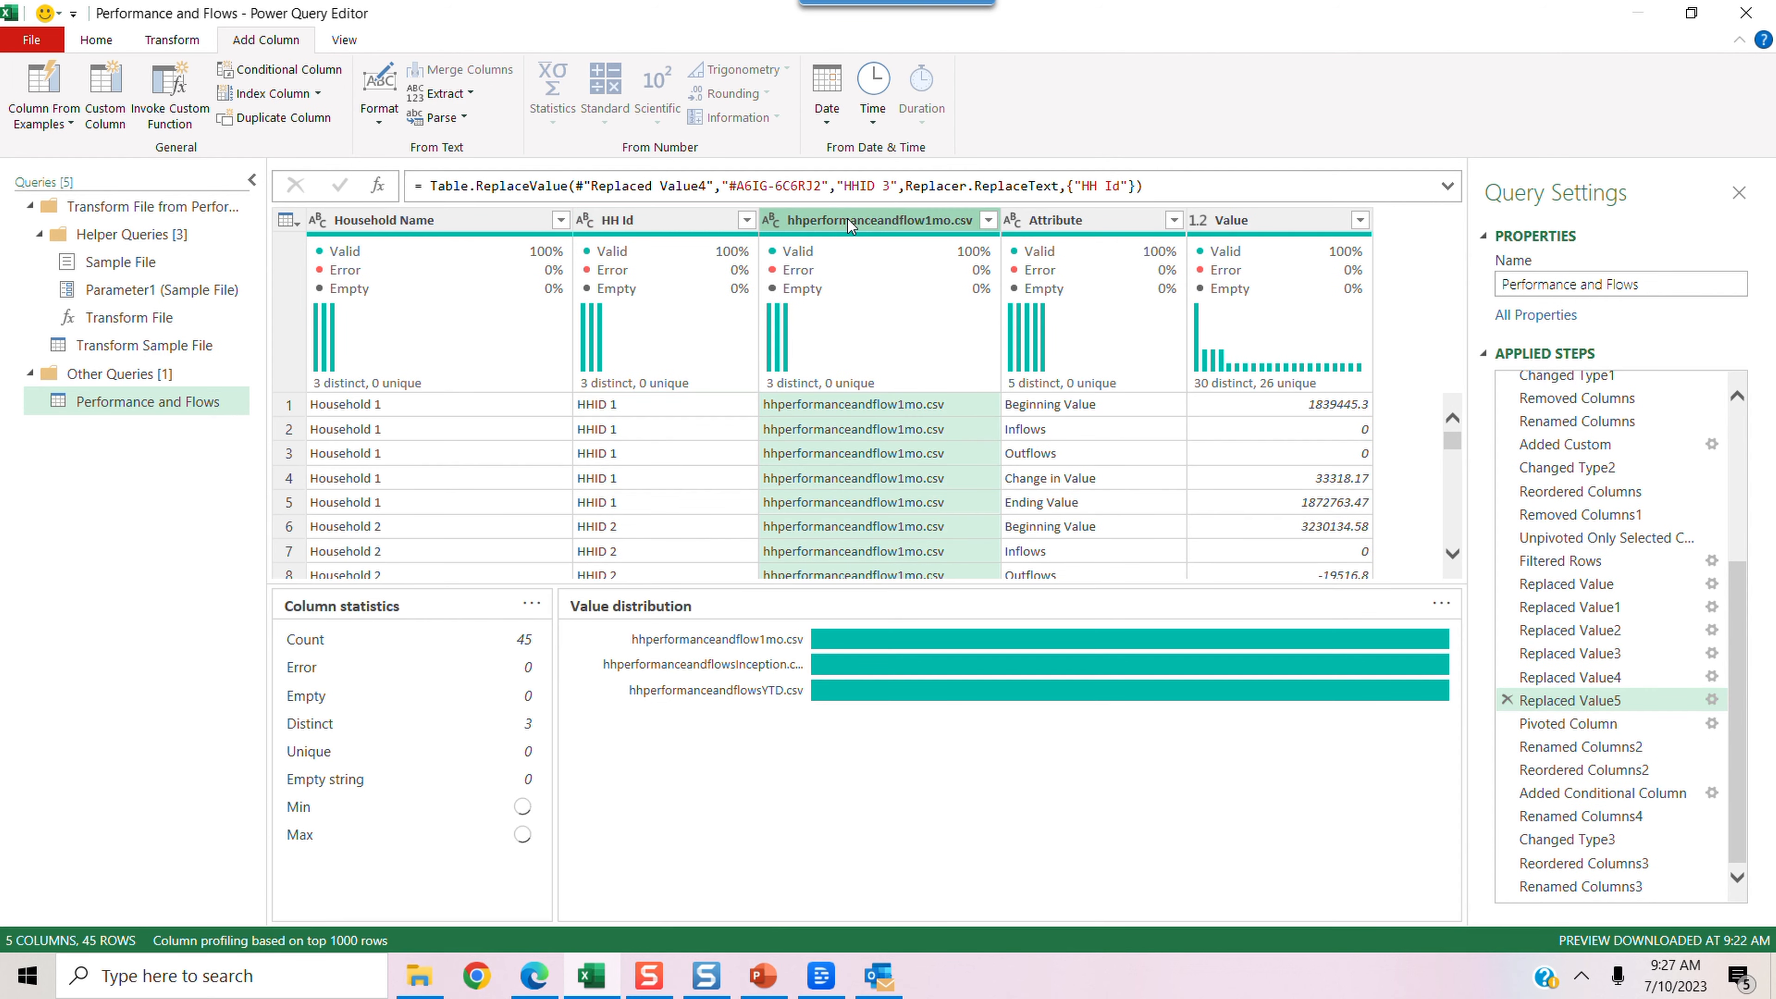
click(173, 41)
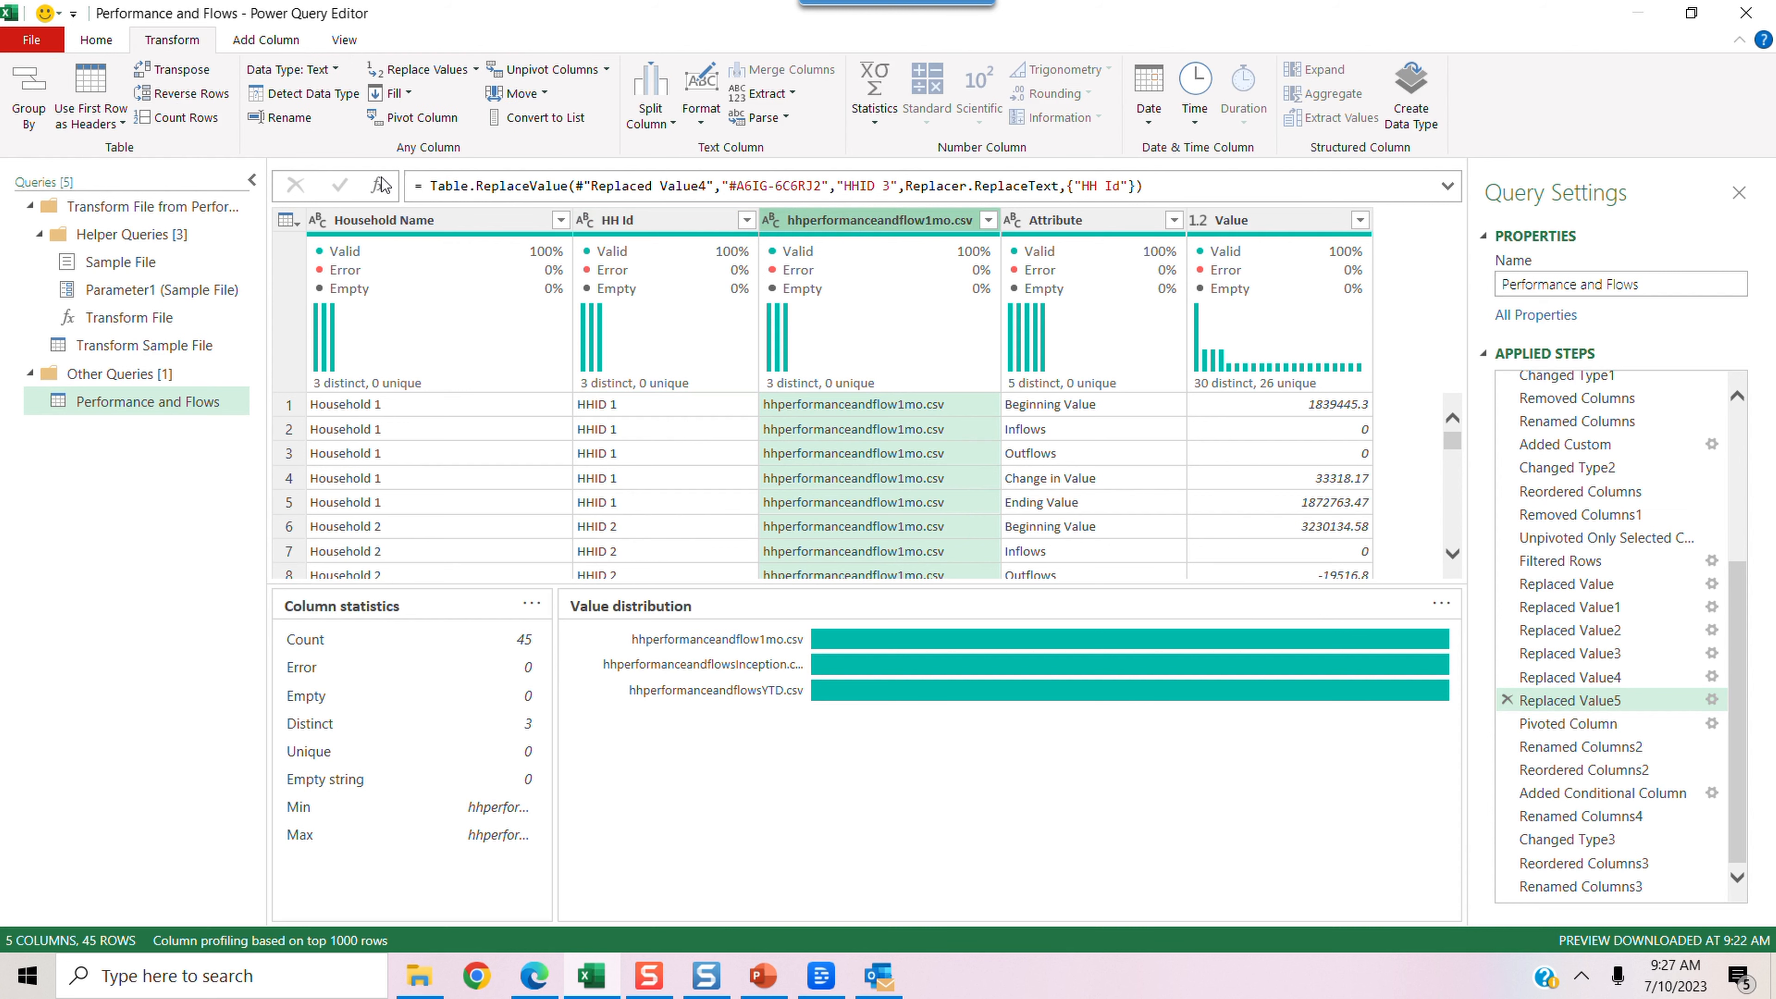
click(446, 123)
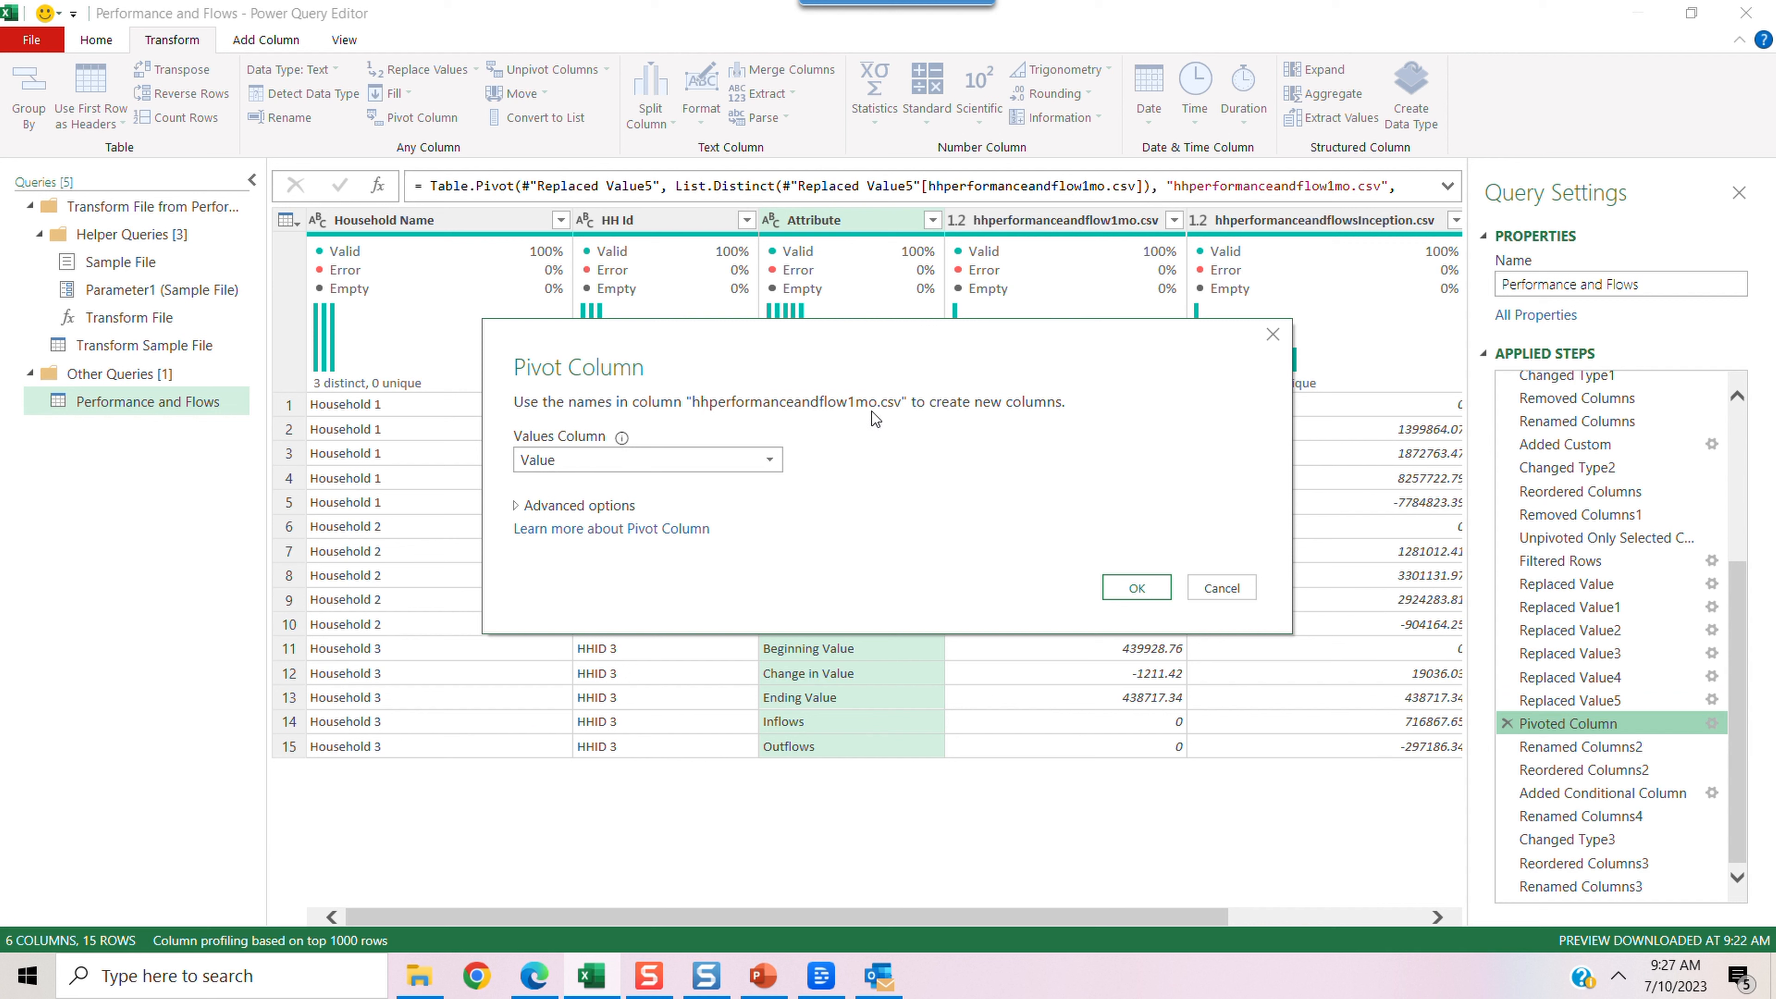
click(770, 461)
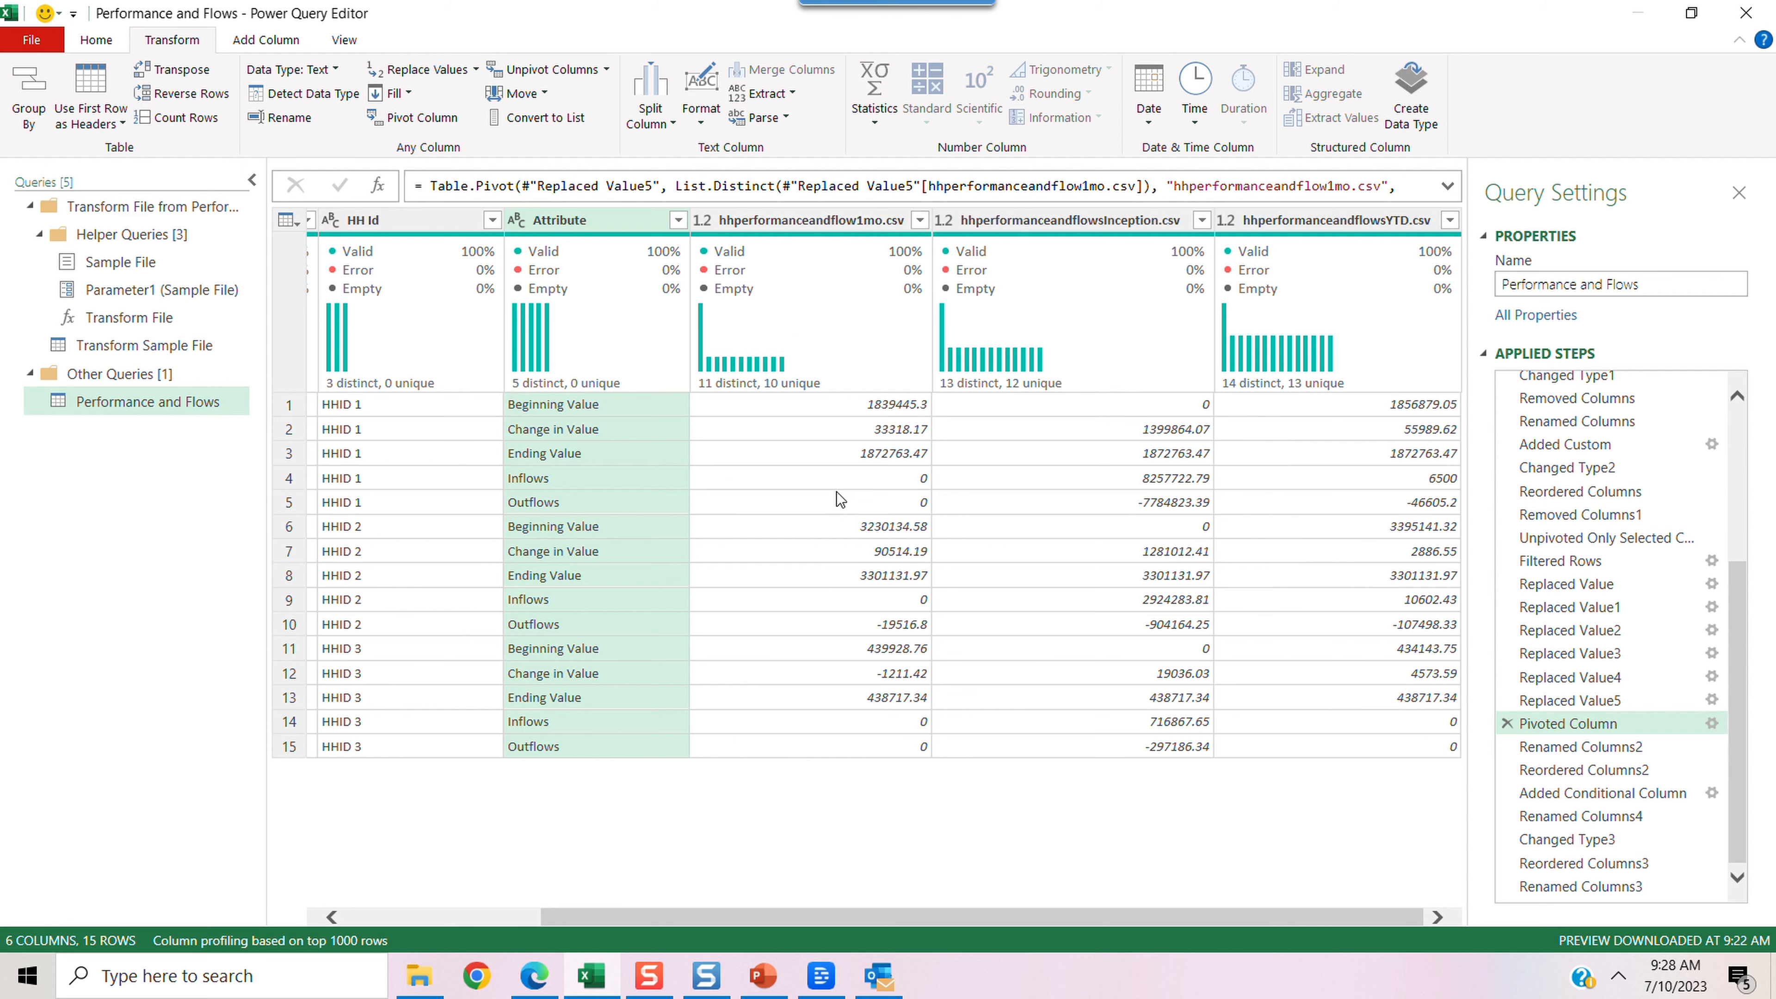
- At the Reordered Columns2 step, insert a column from examples based on the Attribute column
click(1581, 746)
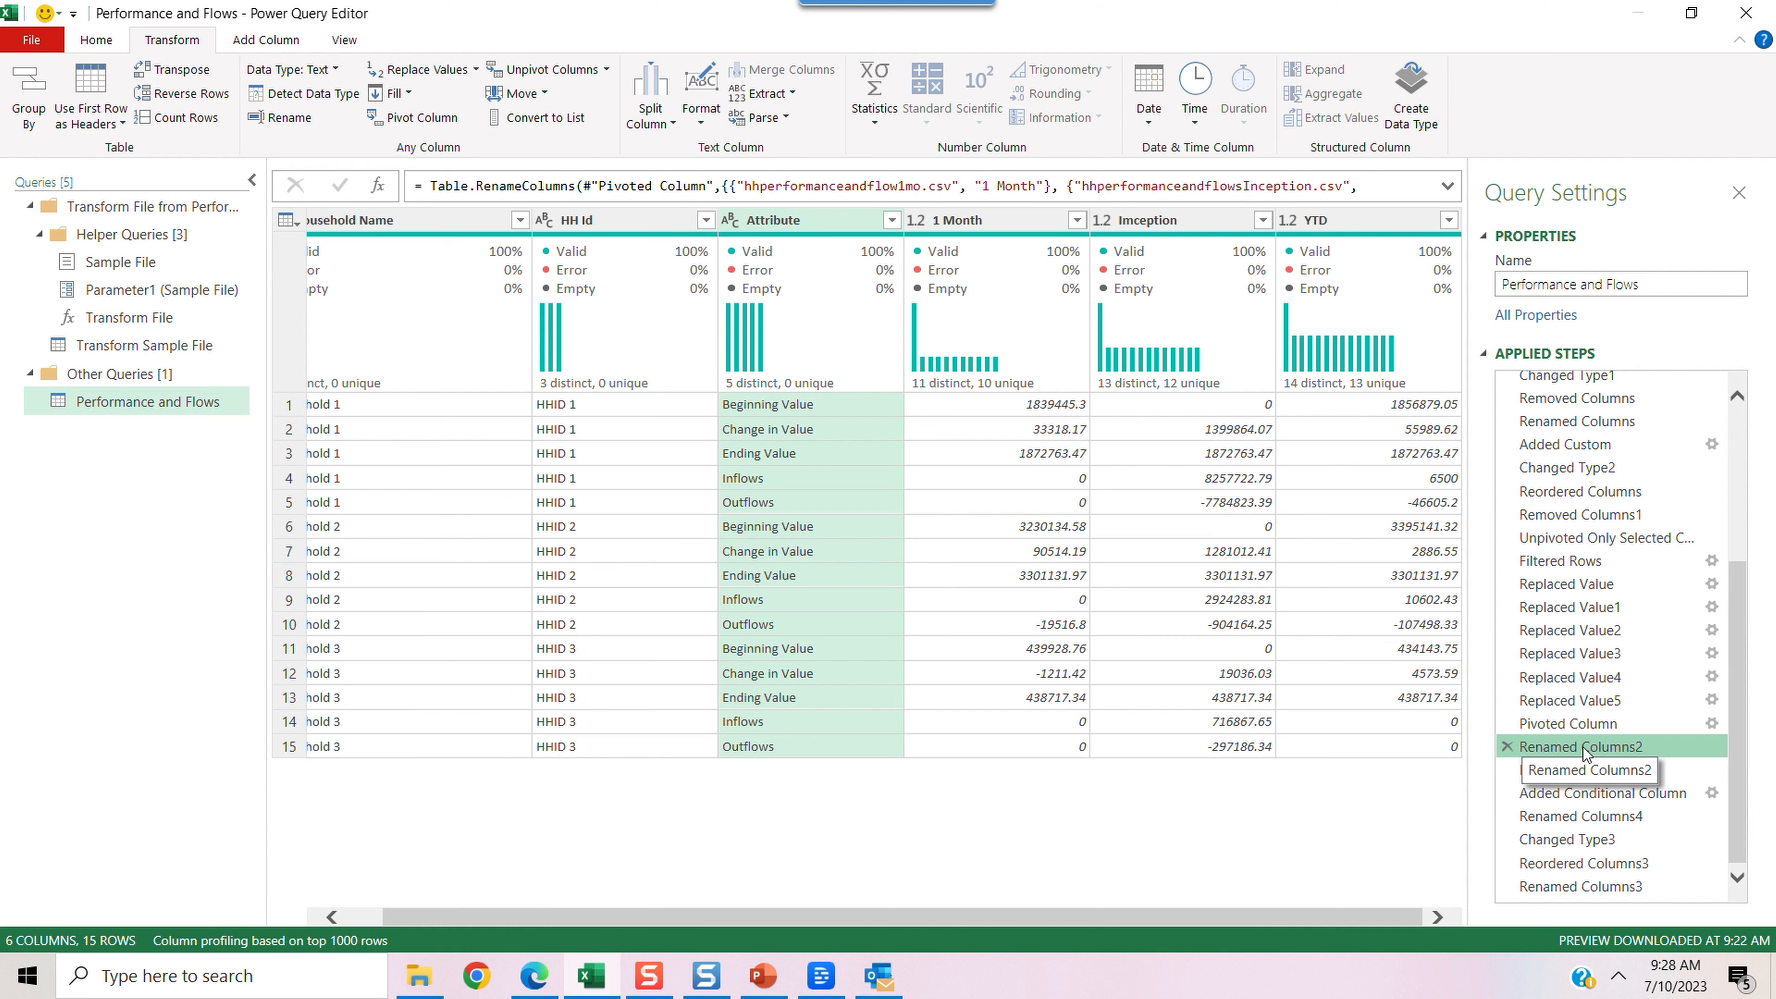
click(1584, 769)
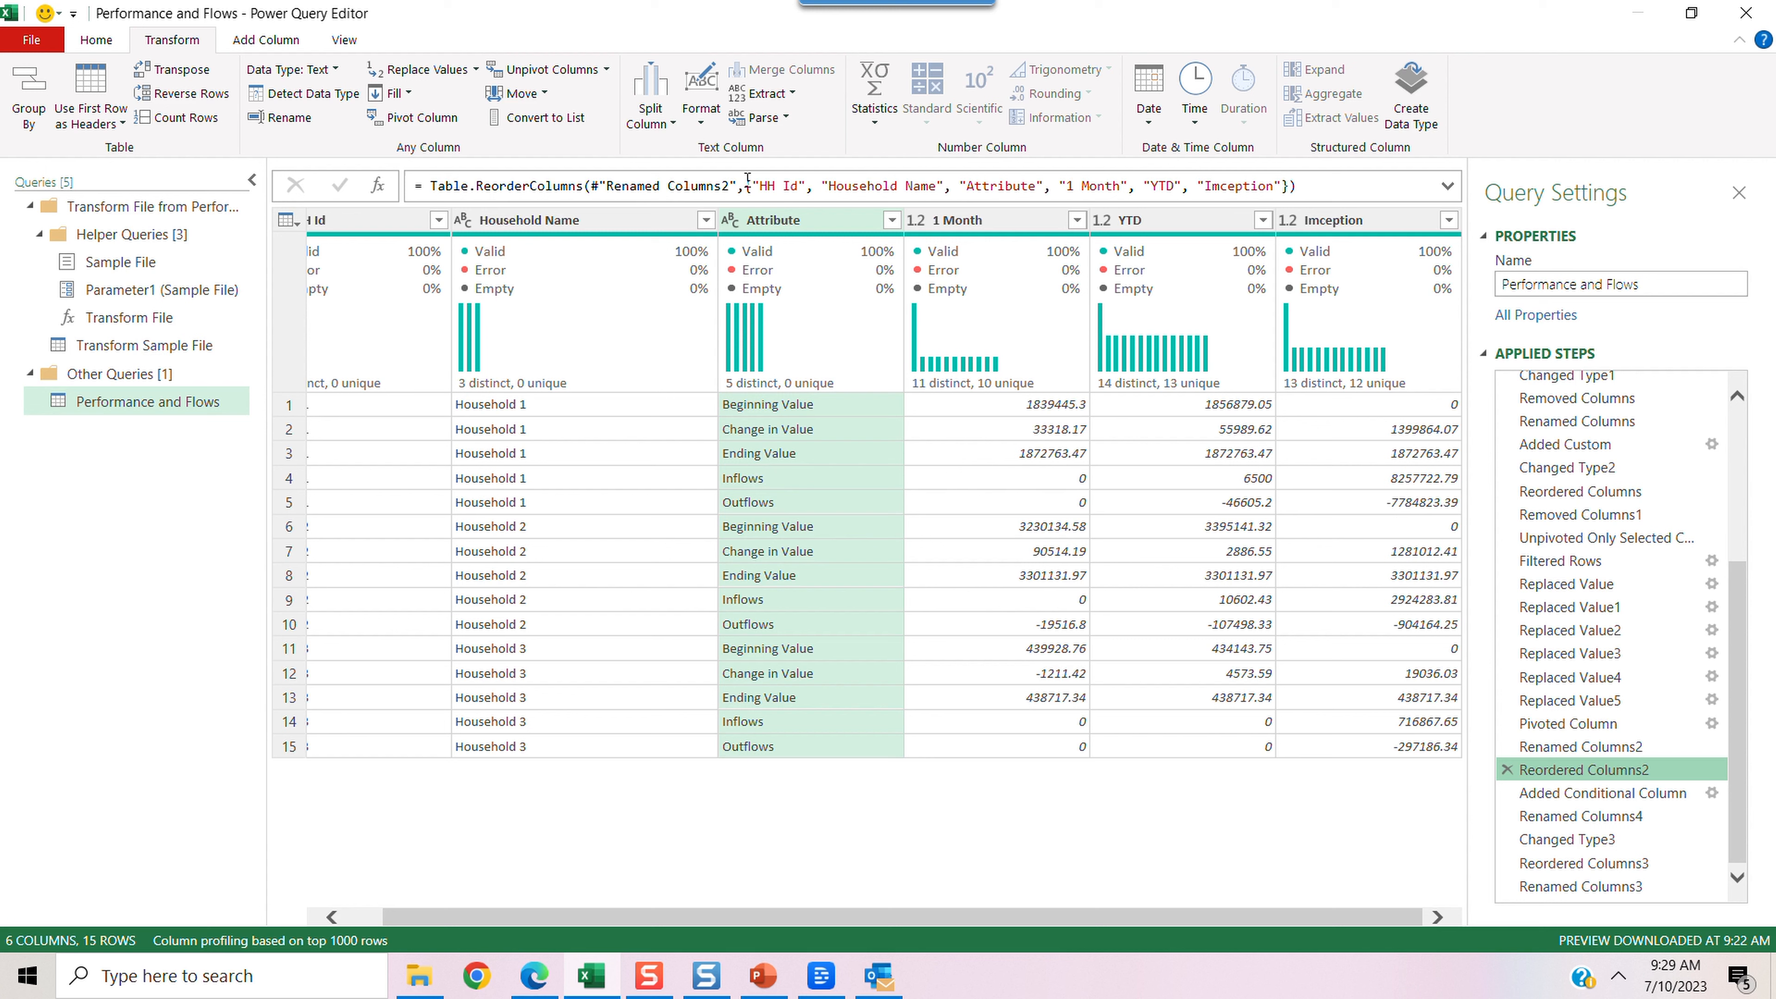
click(800, 219)
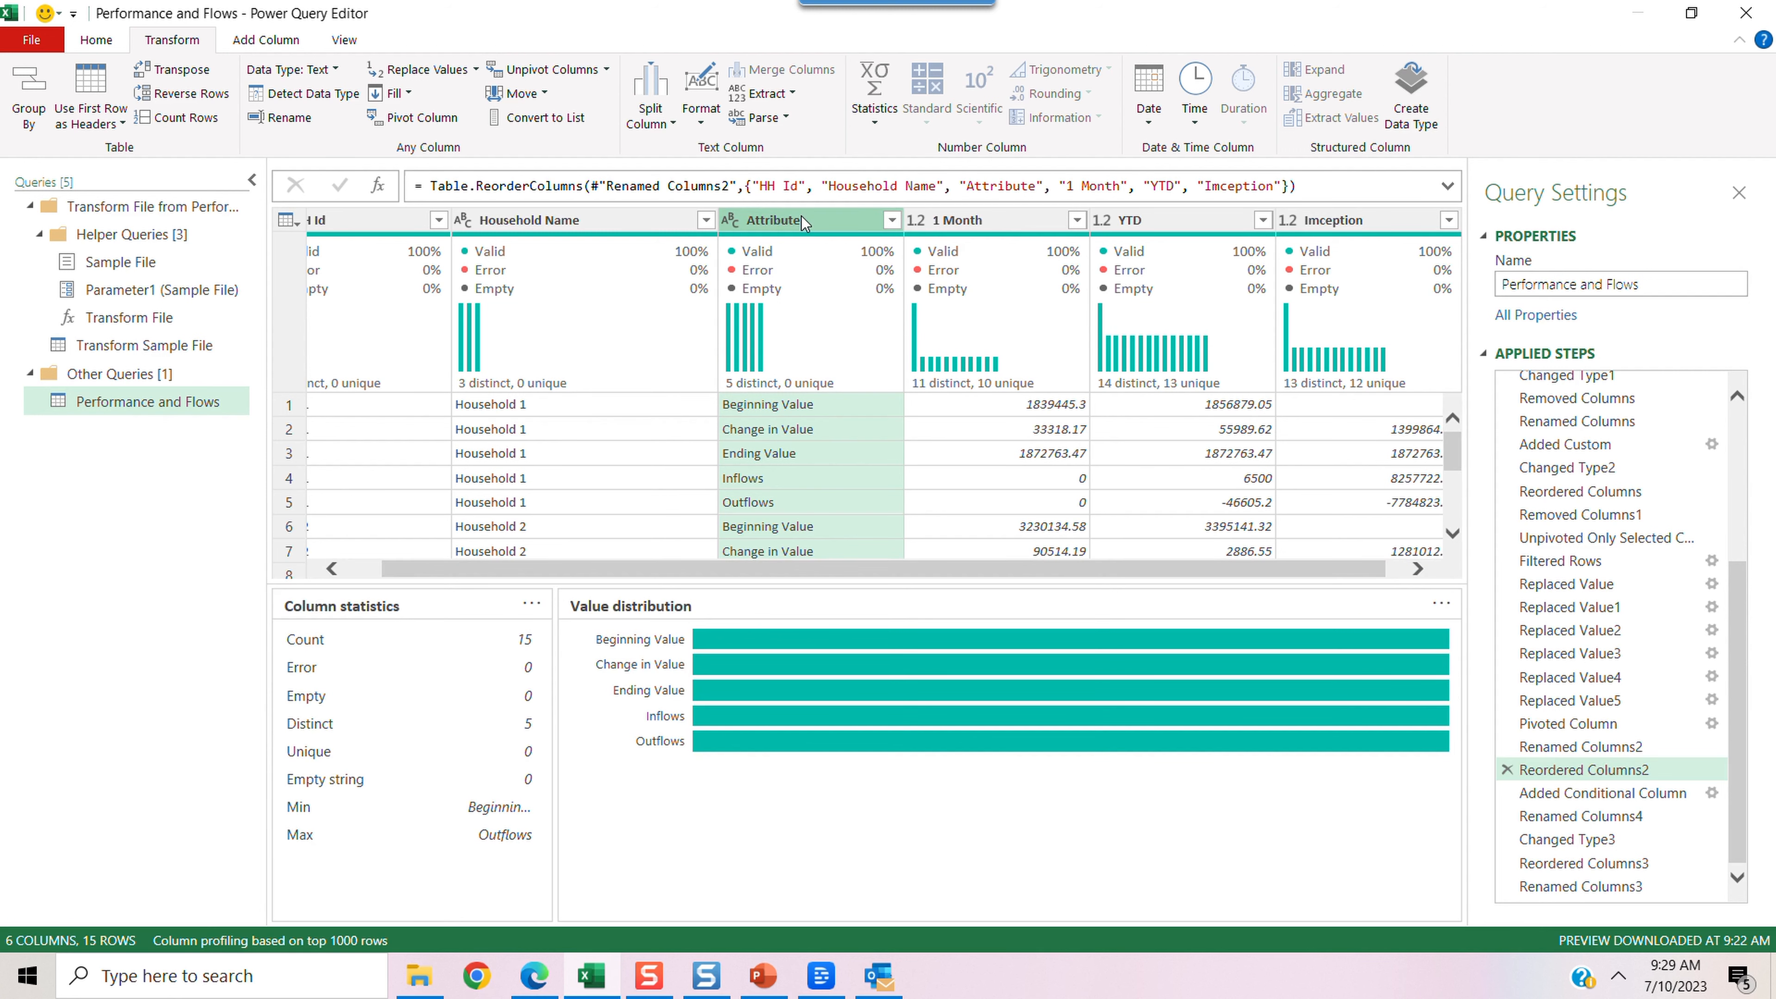
click(253, 42)
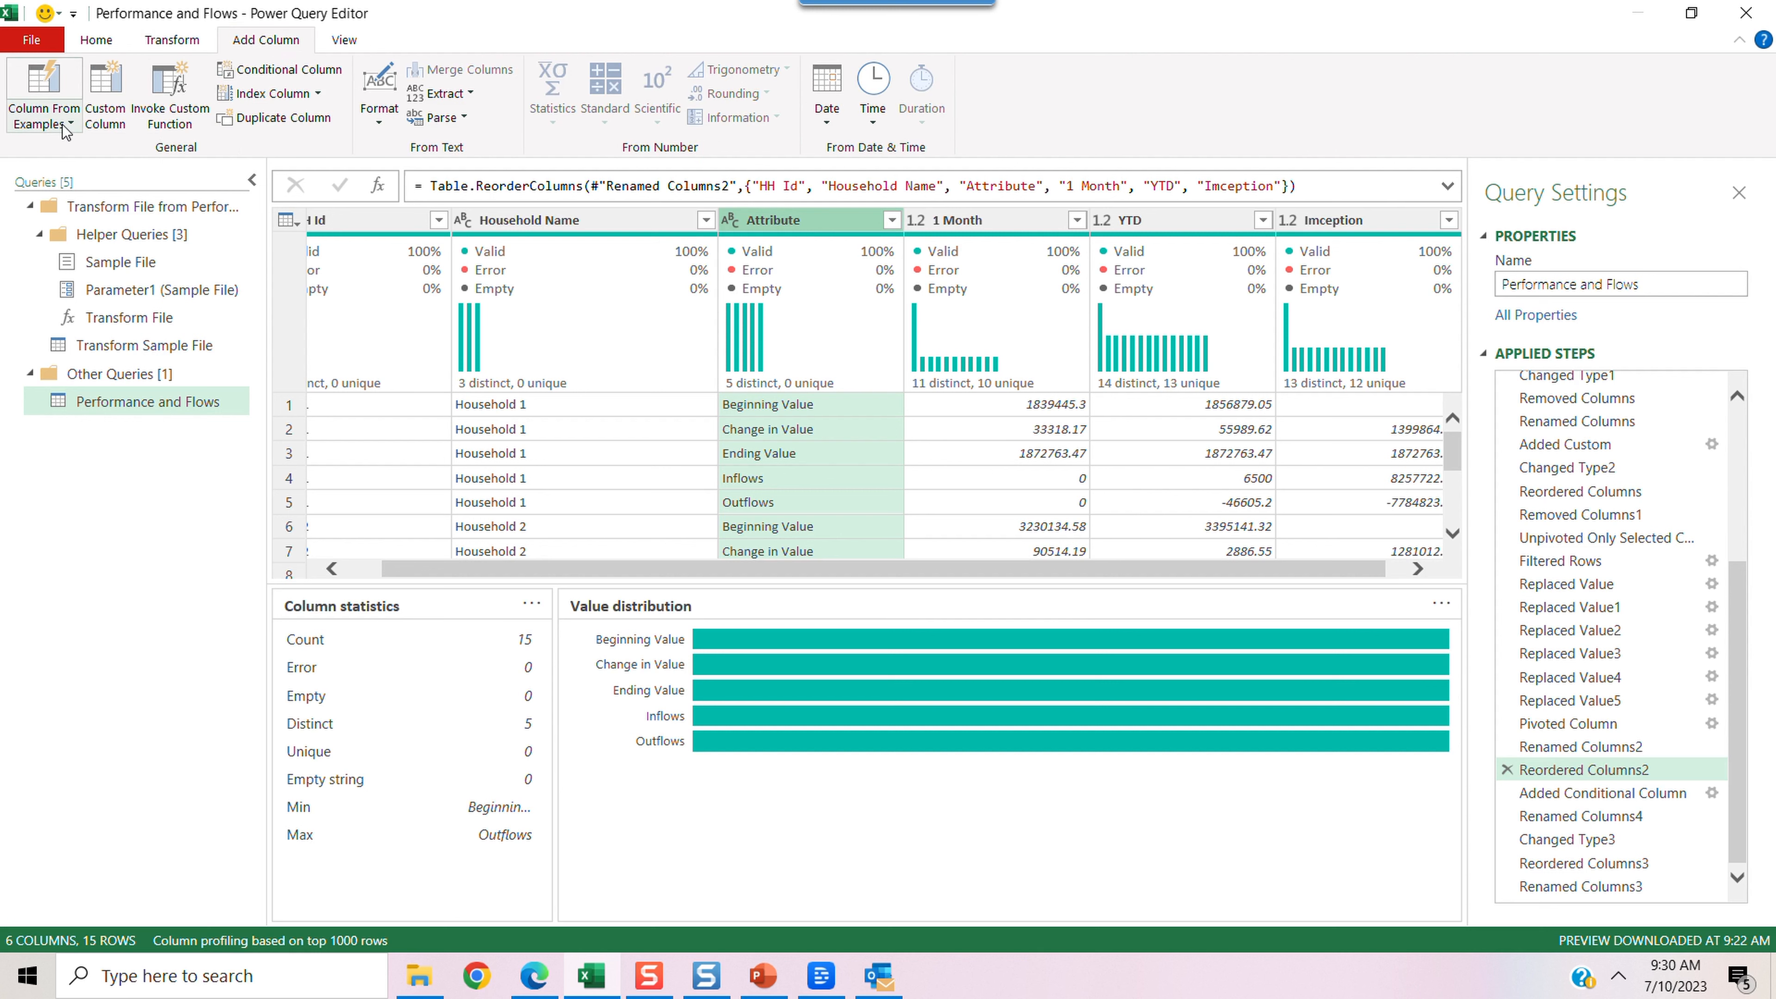
click(66, 125)
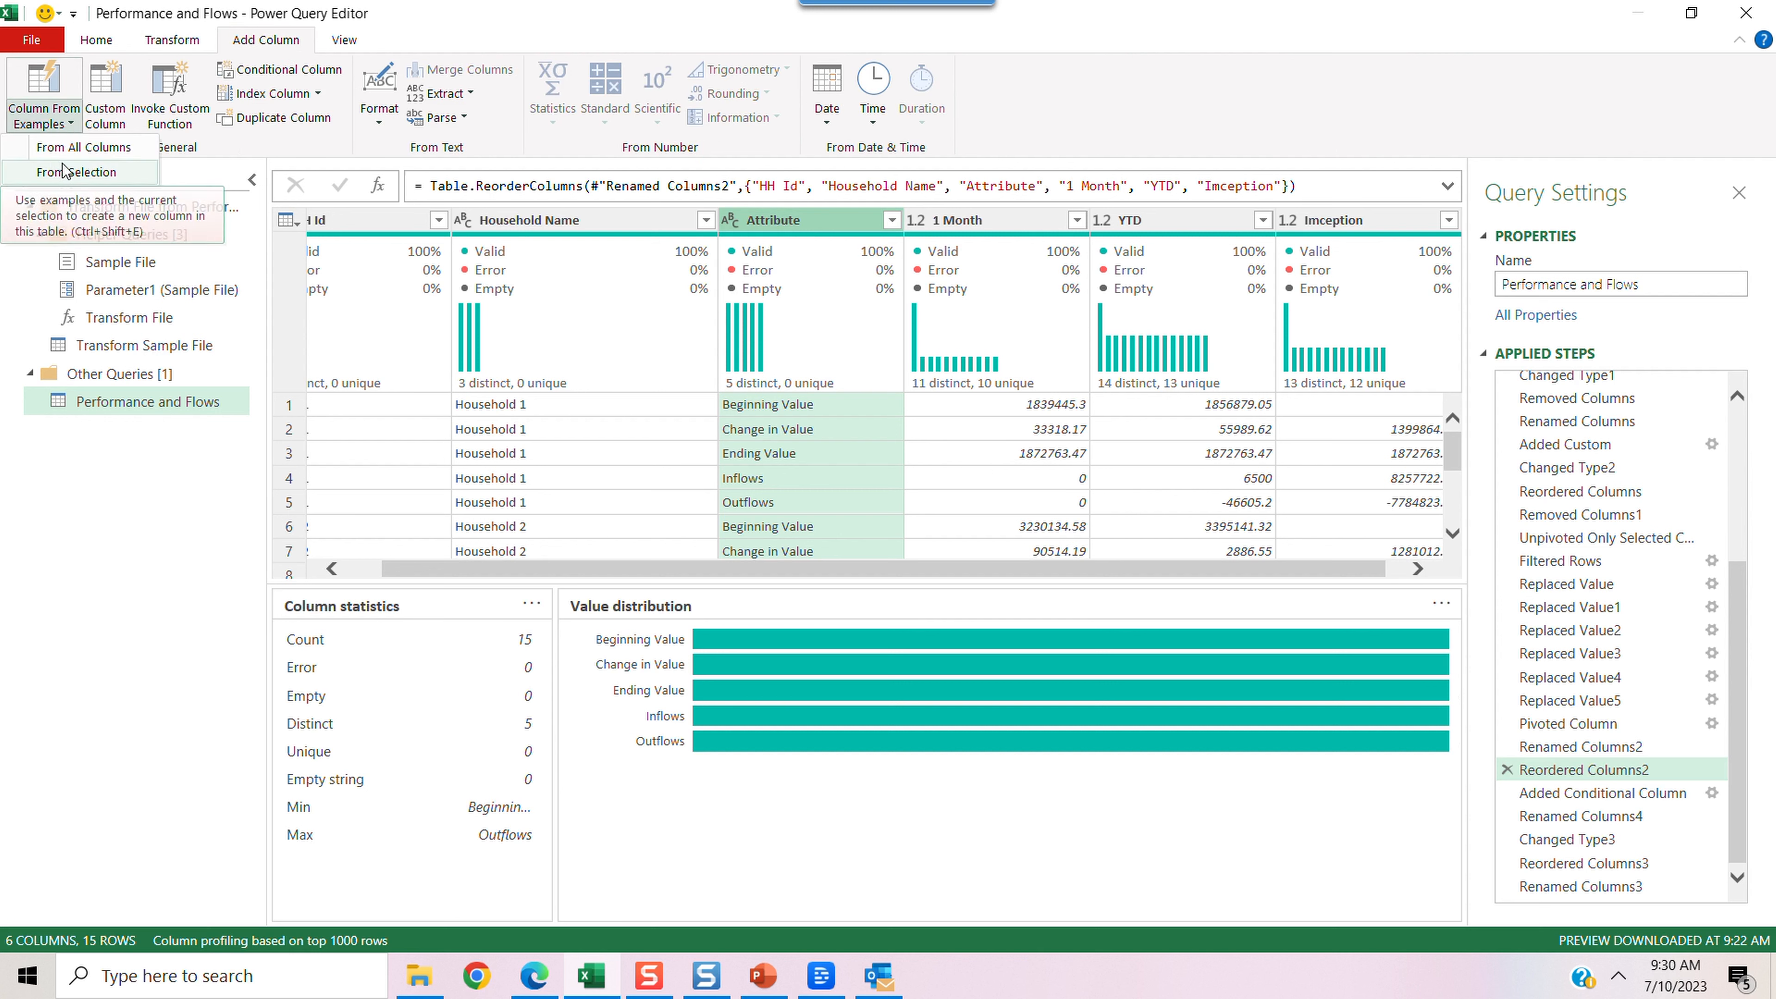
click(77, 173)
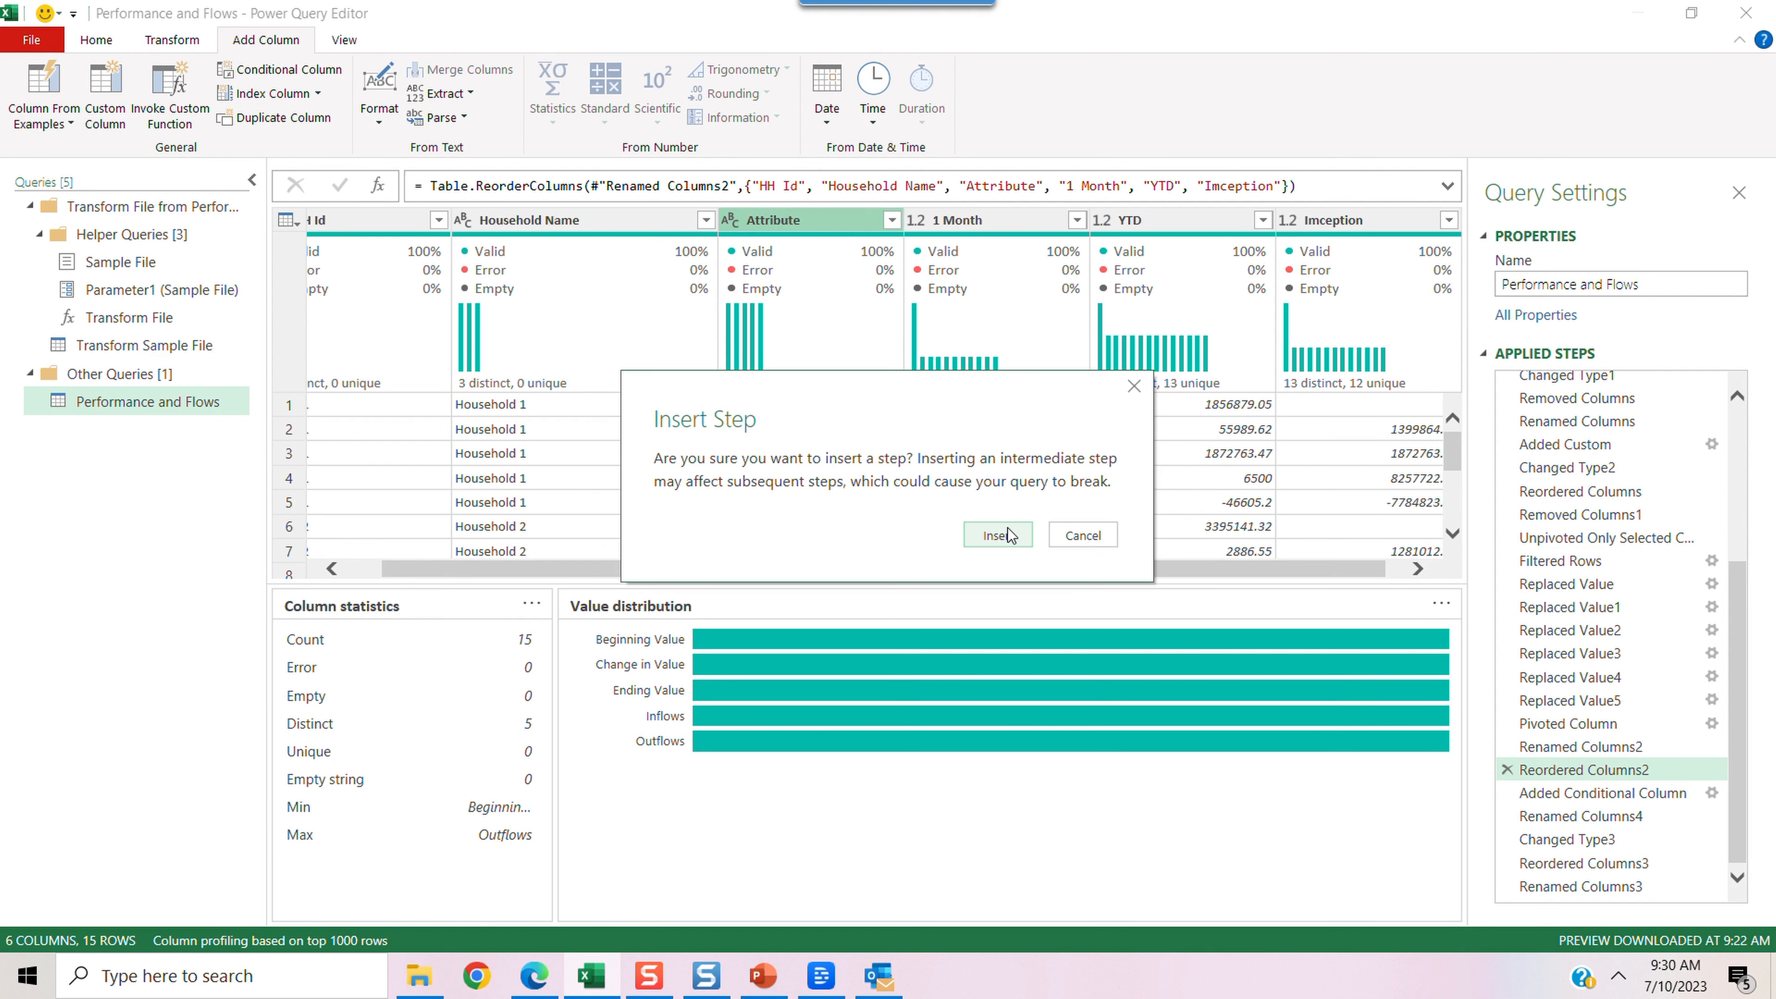
click(997, 535)
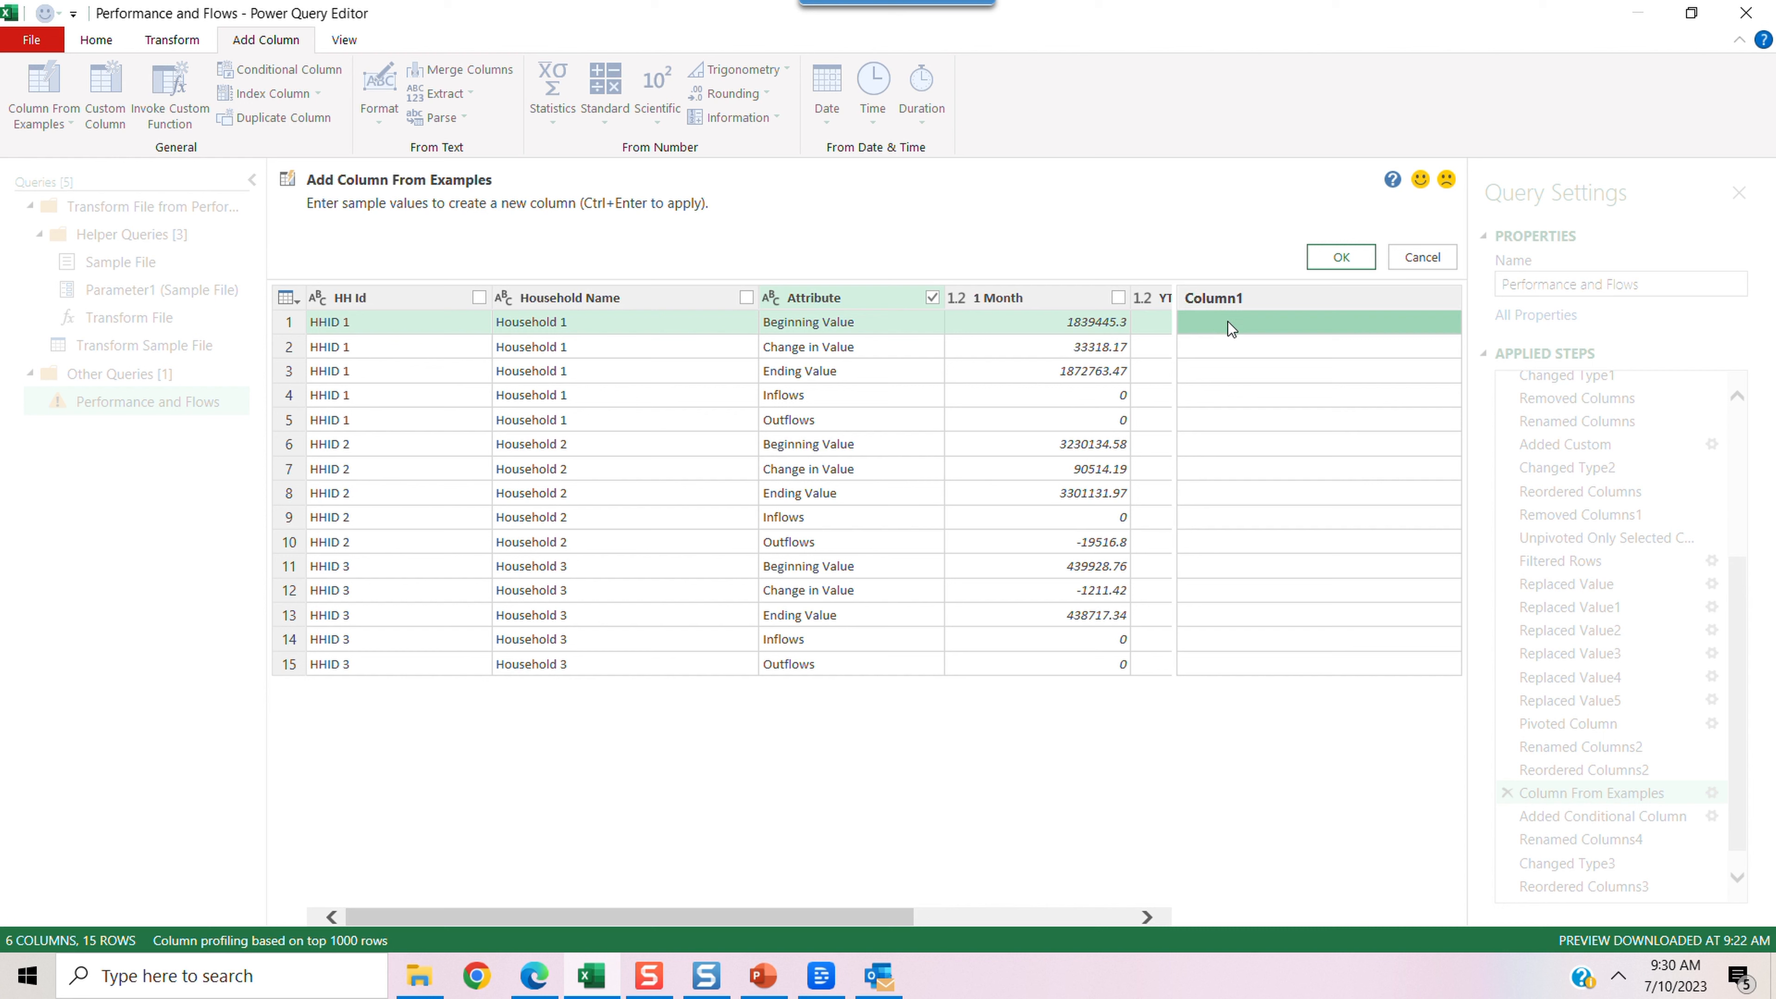
- Enter example values for the new column: 1 for Beginning Value, 2 for Inflows and 3 for Outflows
click(1230, 328)
text(1)
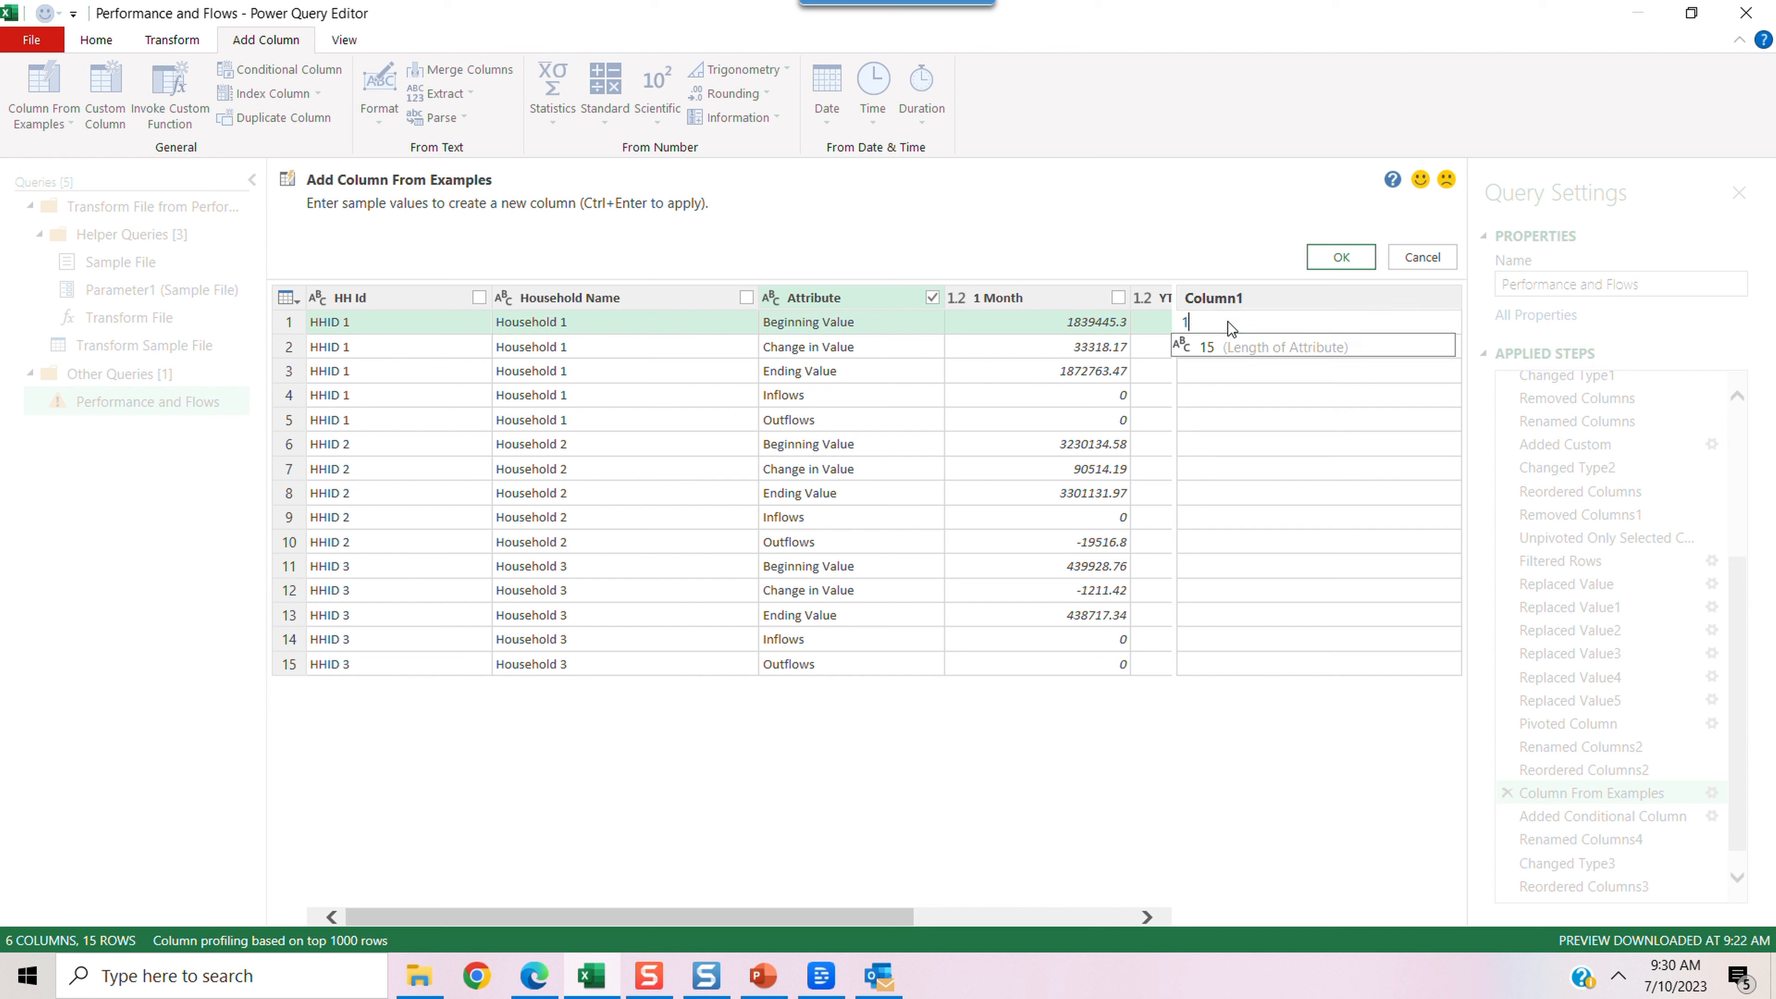
click(1208, 396)
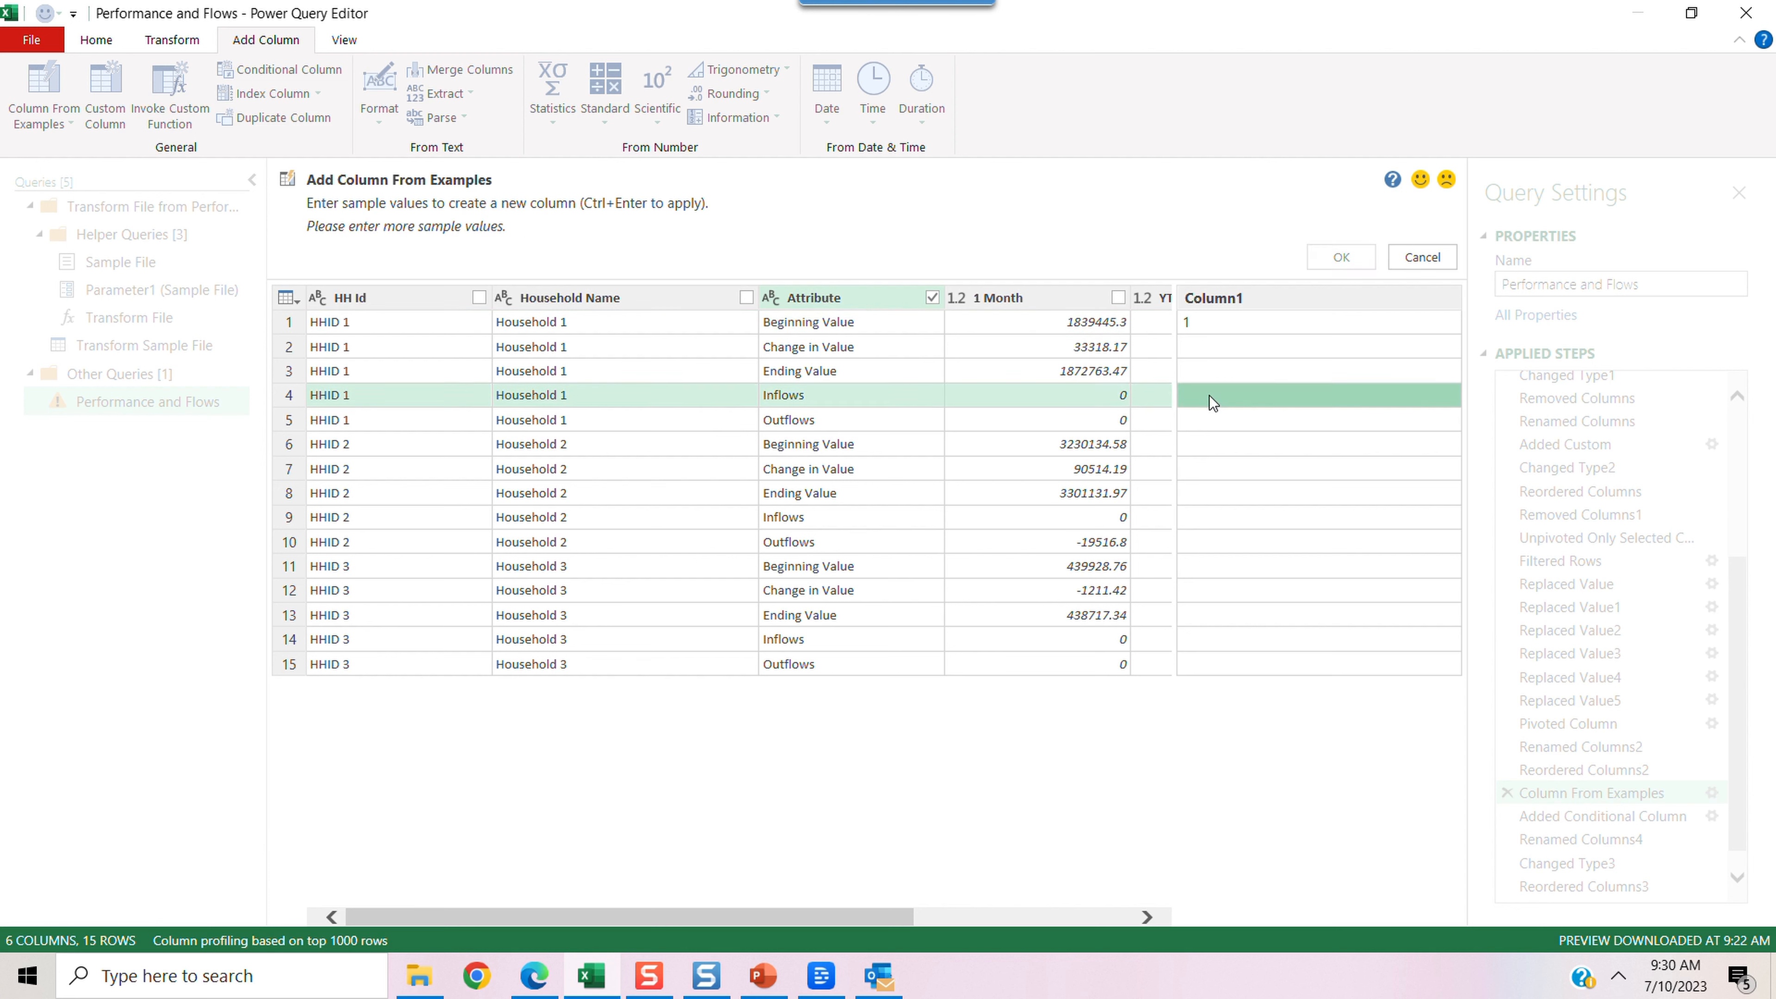
text(2)
key(Return)
text(3)
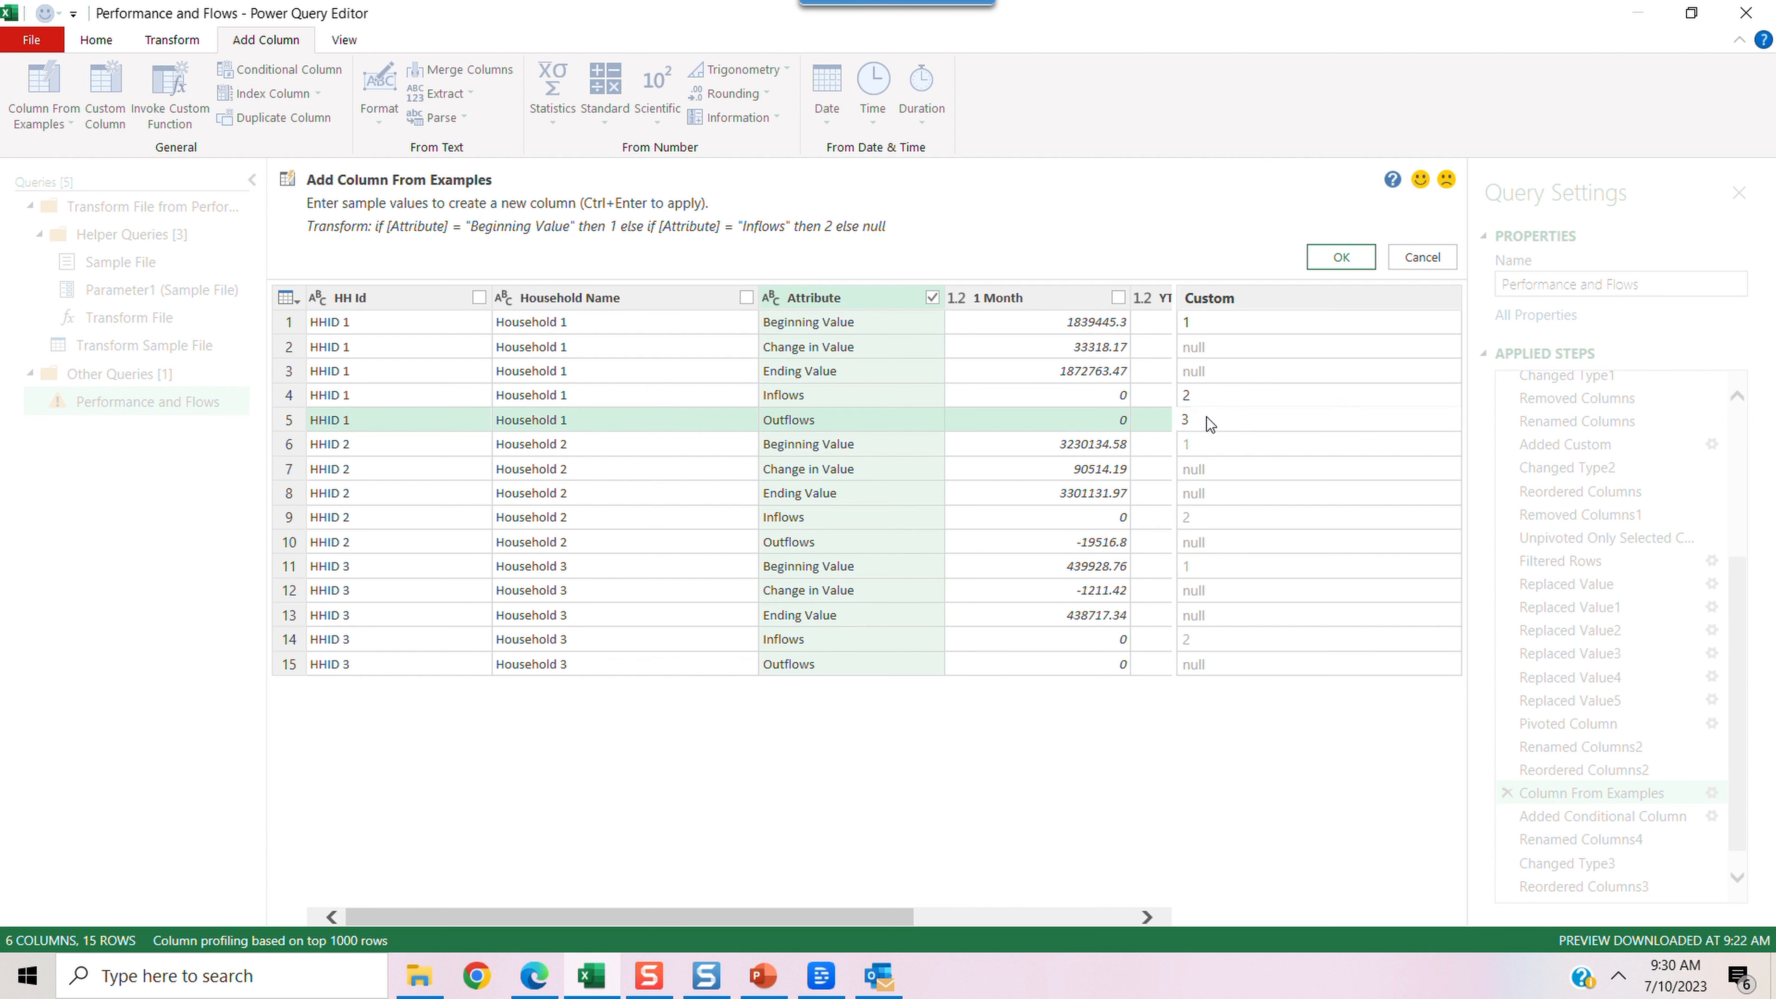
- Enter example values 4 for Change in Value and 5 for Ending Value, and apply the new column
click(1200, 346)
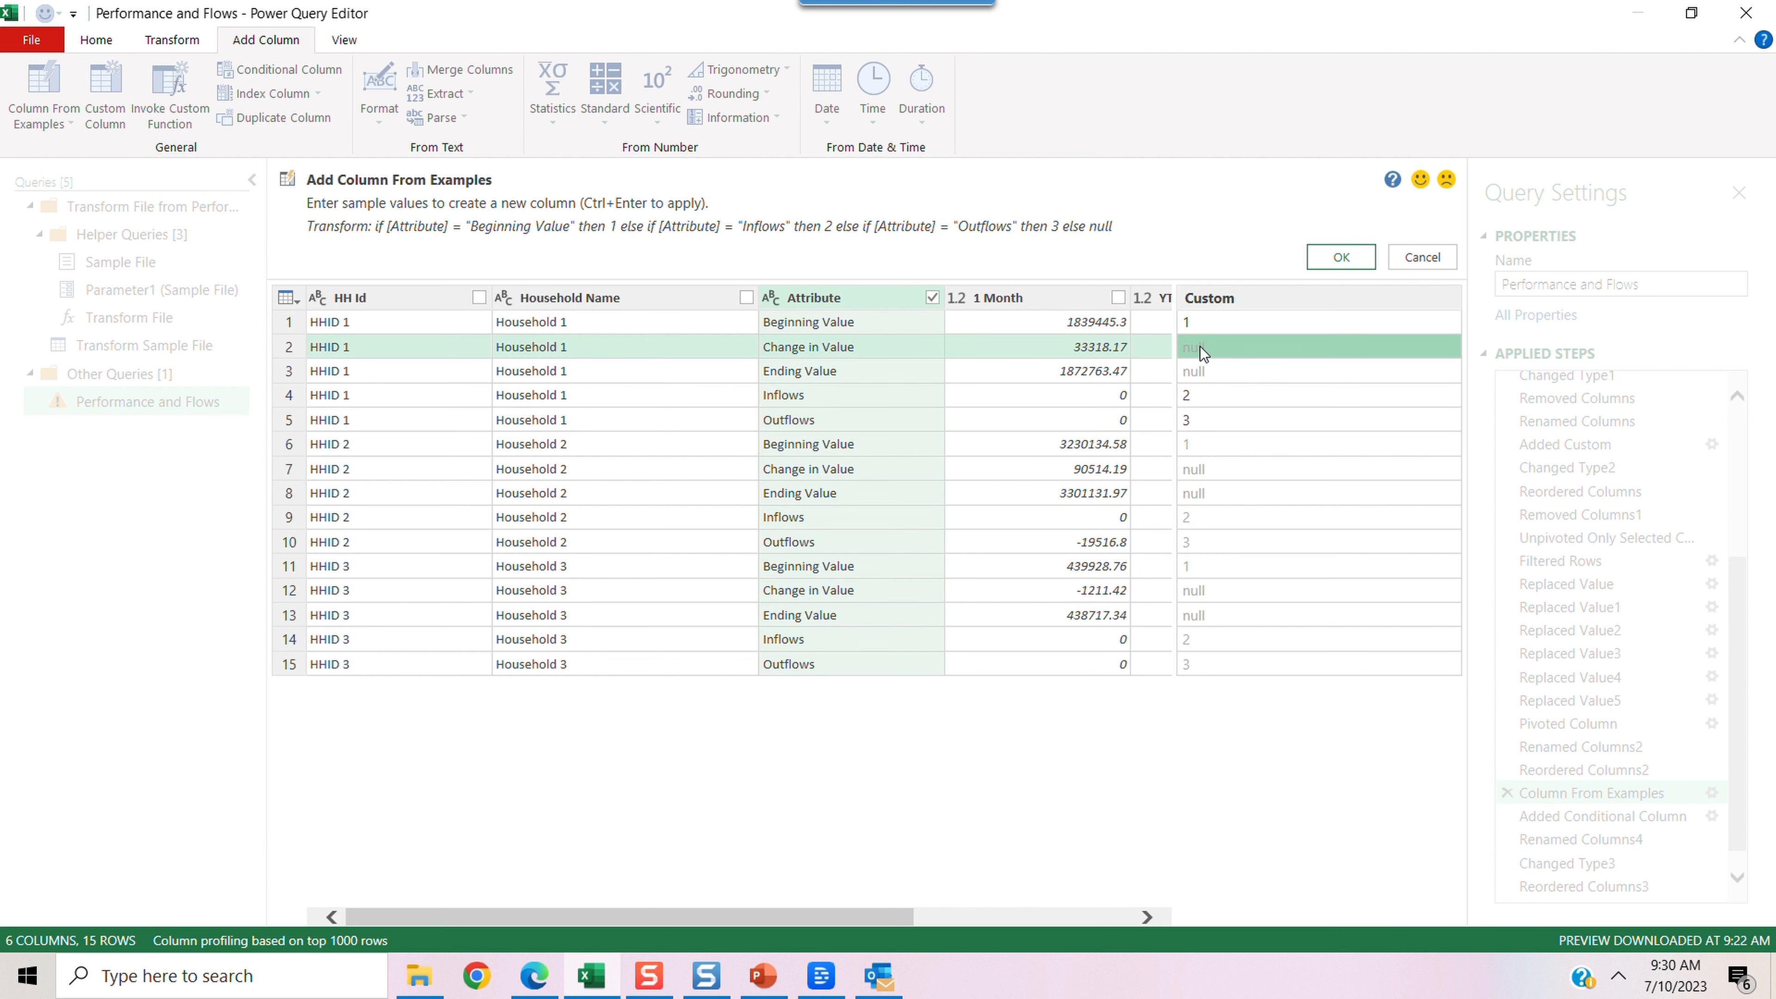
text(4)
key(Return)
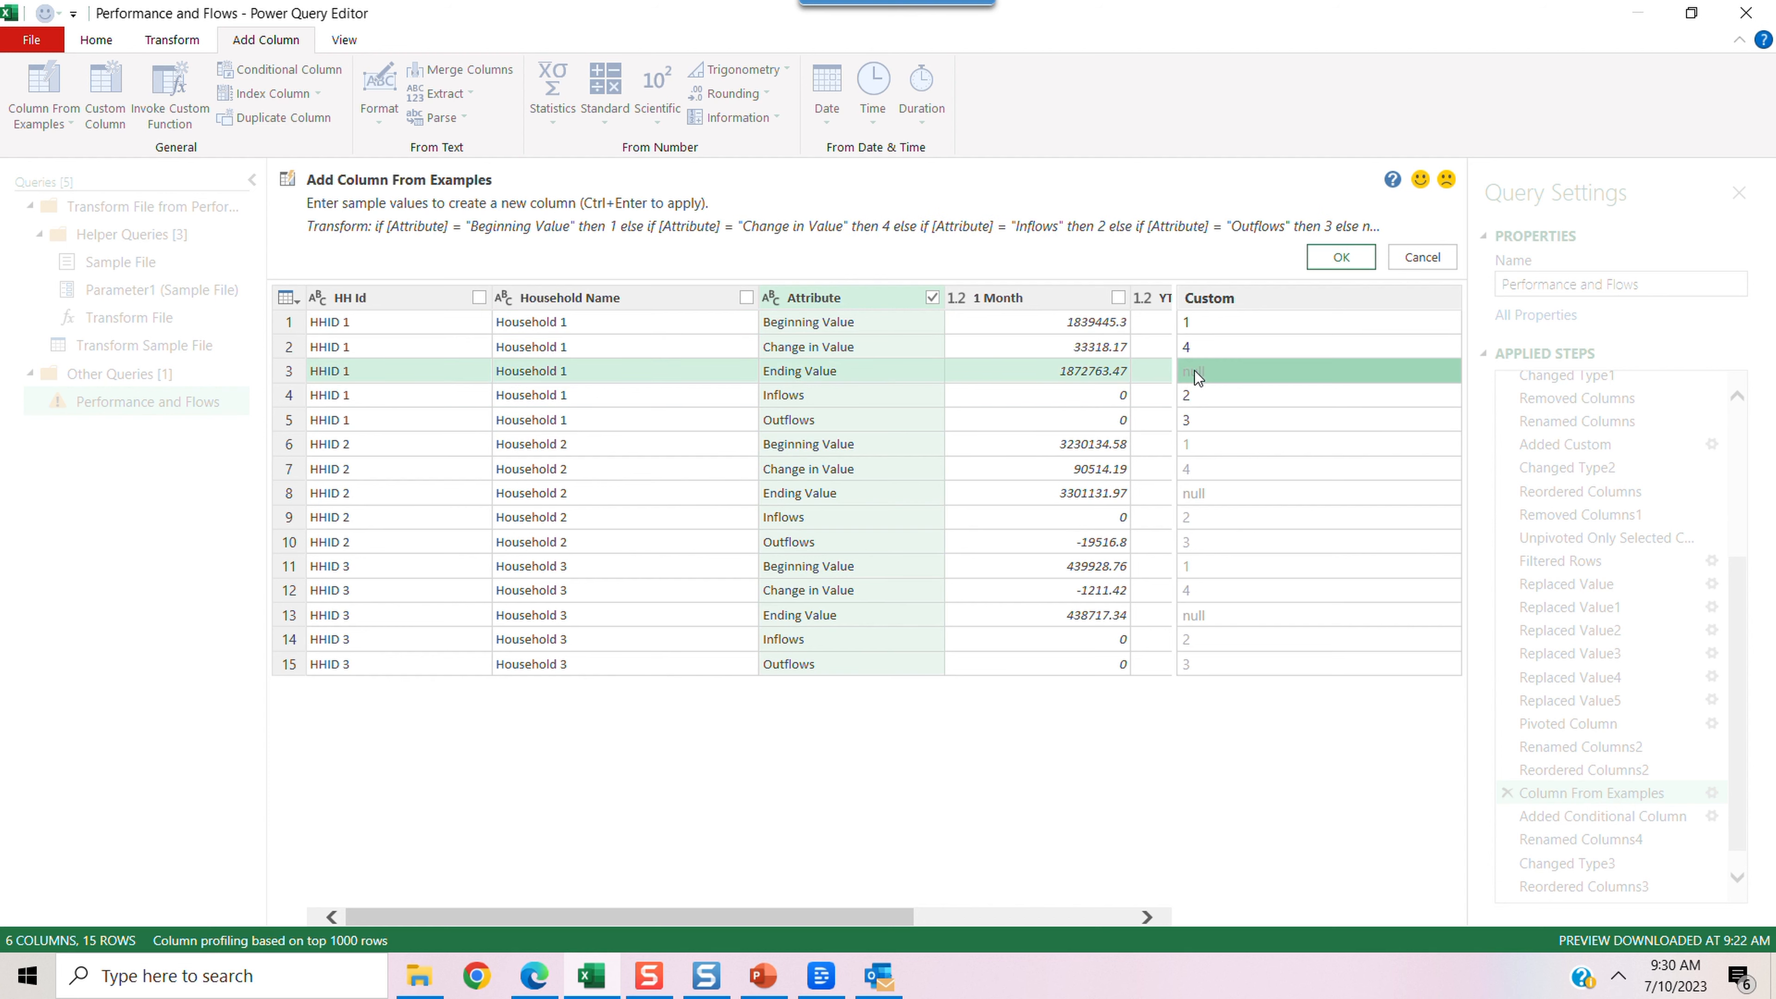
text(5)
key(Return)
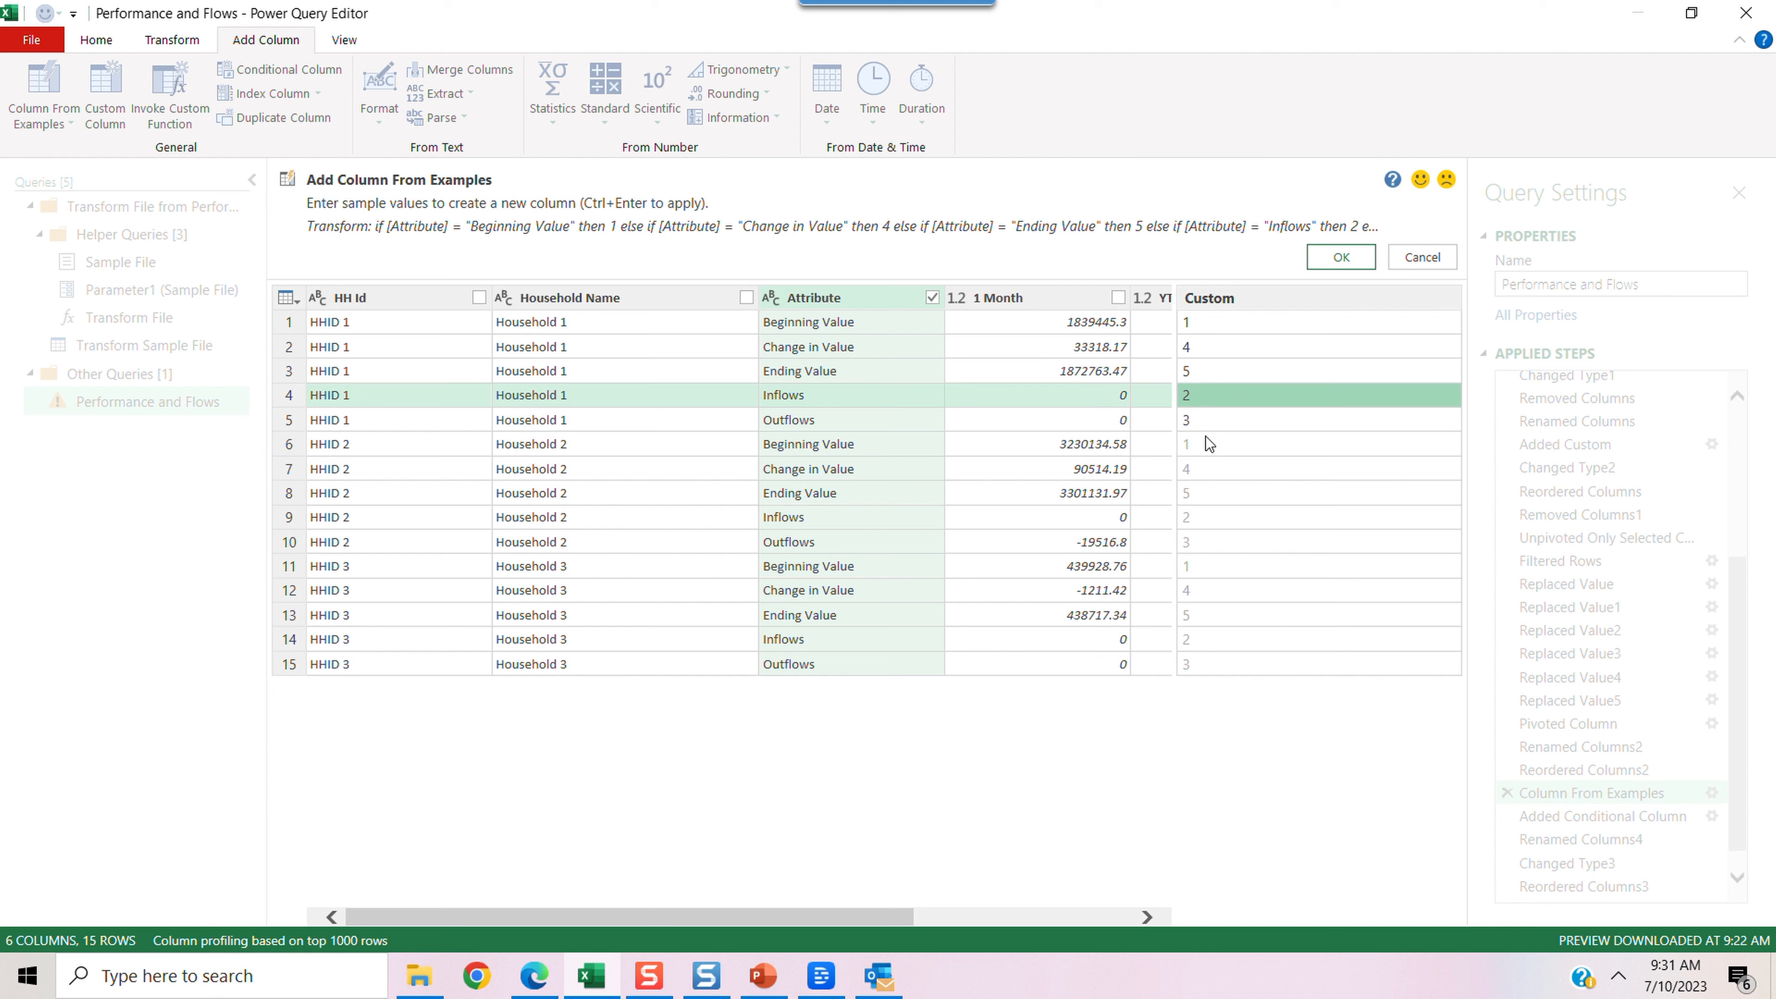
click(1329, 251)
drag(1215, 918, 1393, 918)
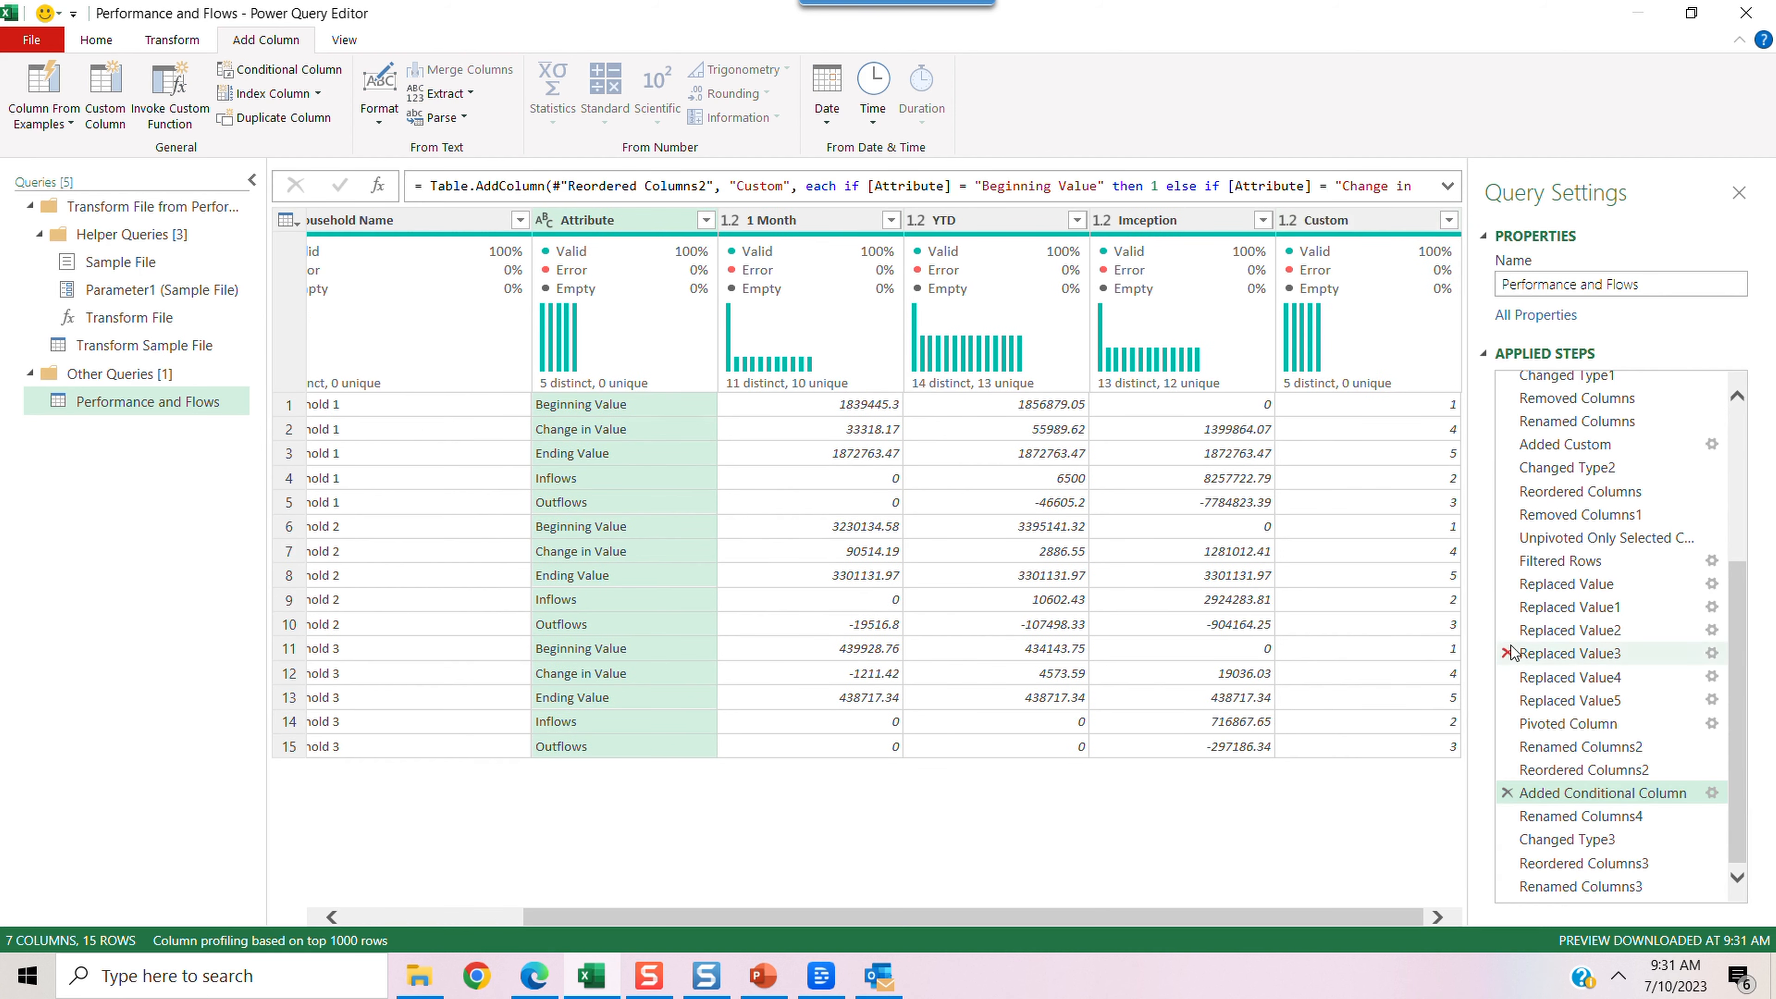
- Review the column rename at the Renamed Columns4 step and the data type choices for the Sort Order column
click(1580, 815)
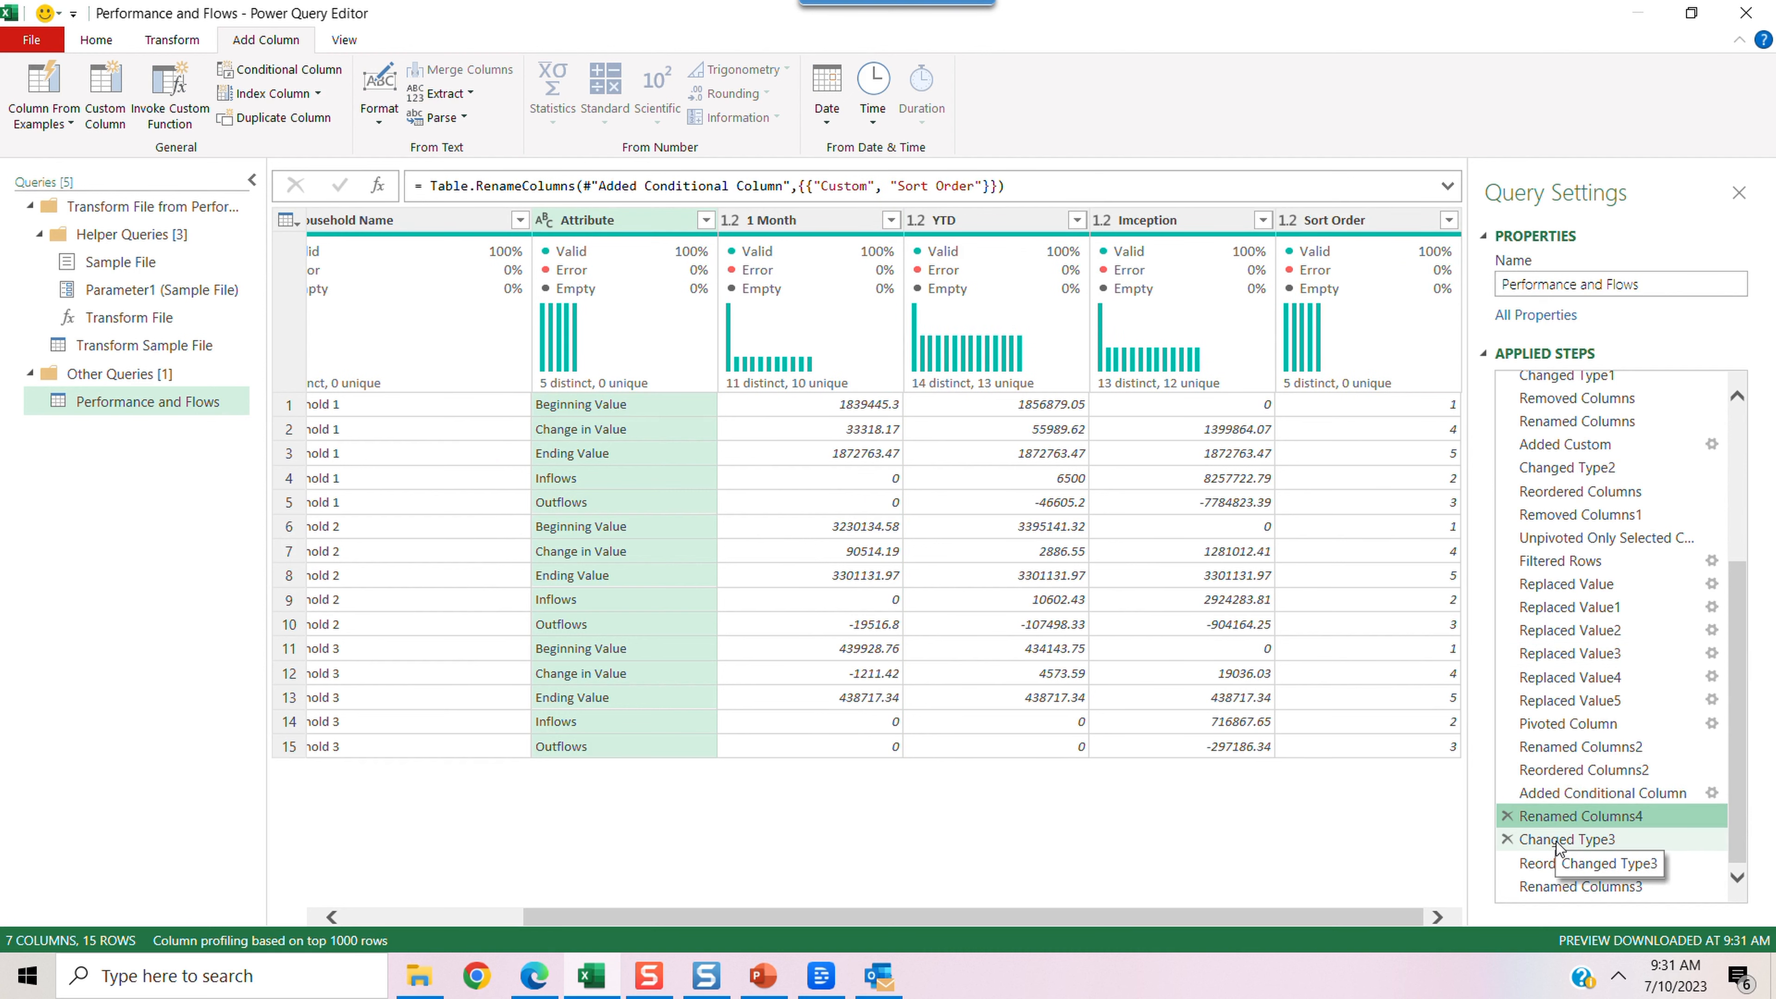
right_click(1333, 224)
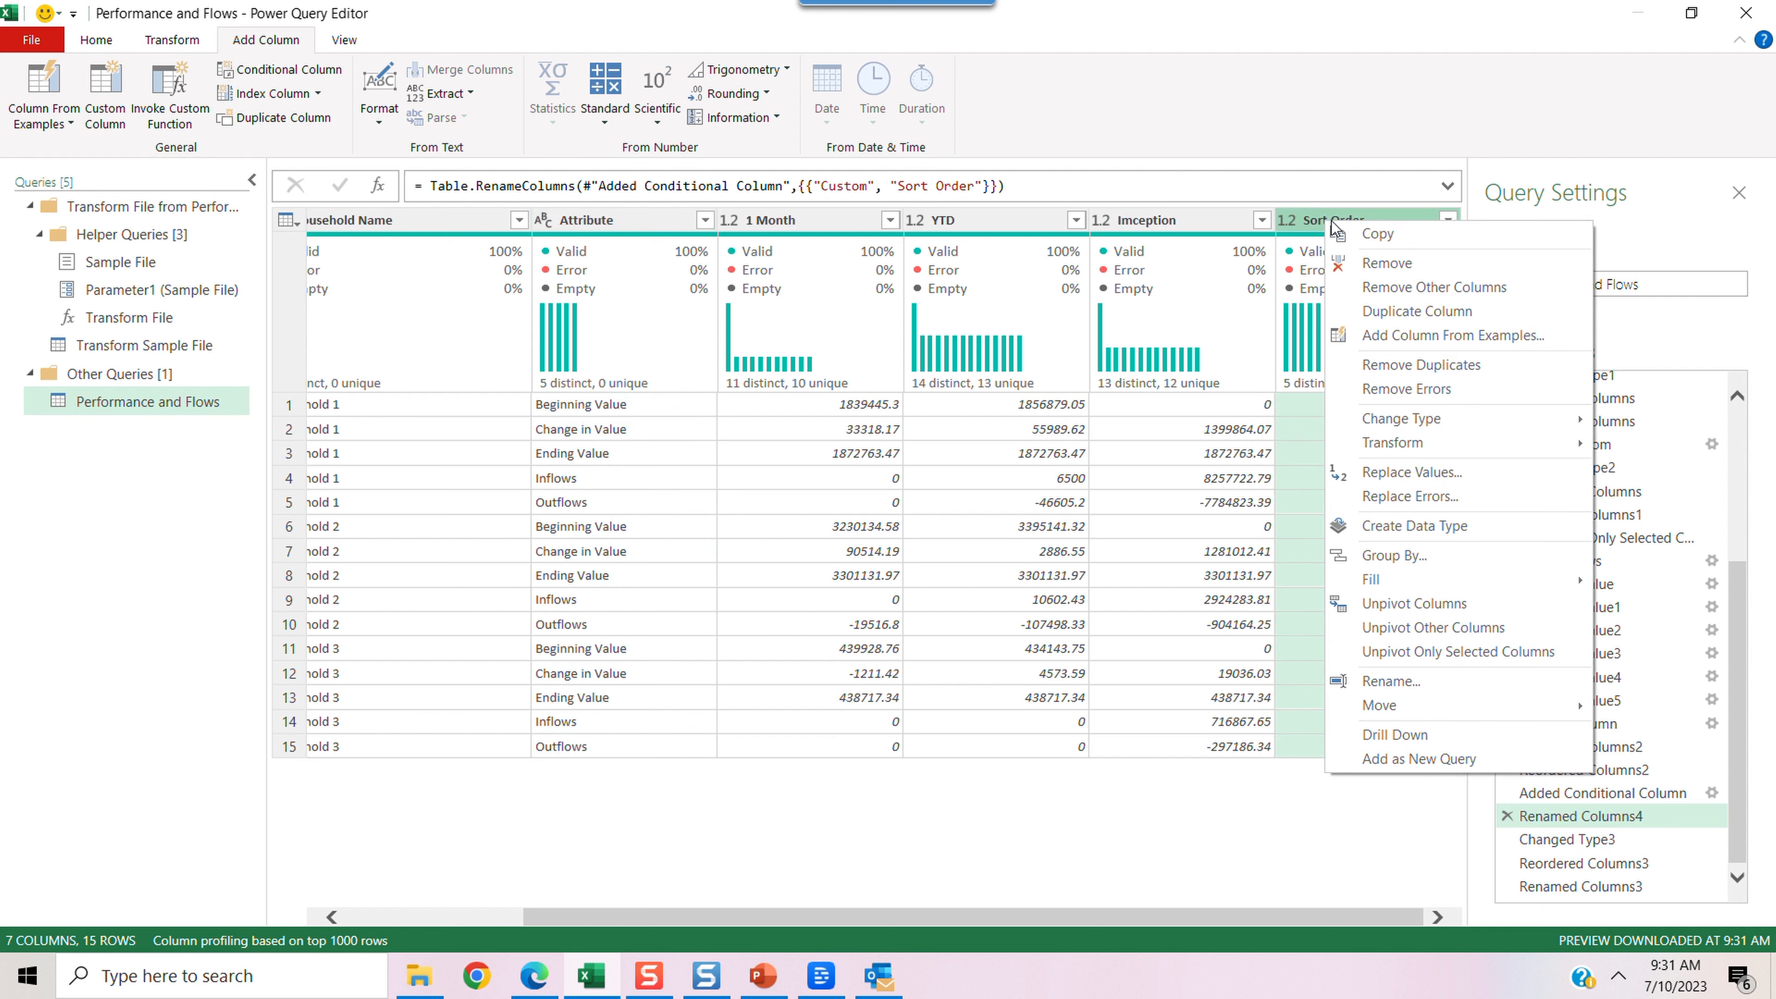
mouse_move(1430, 420)
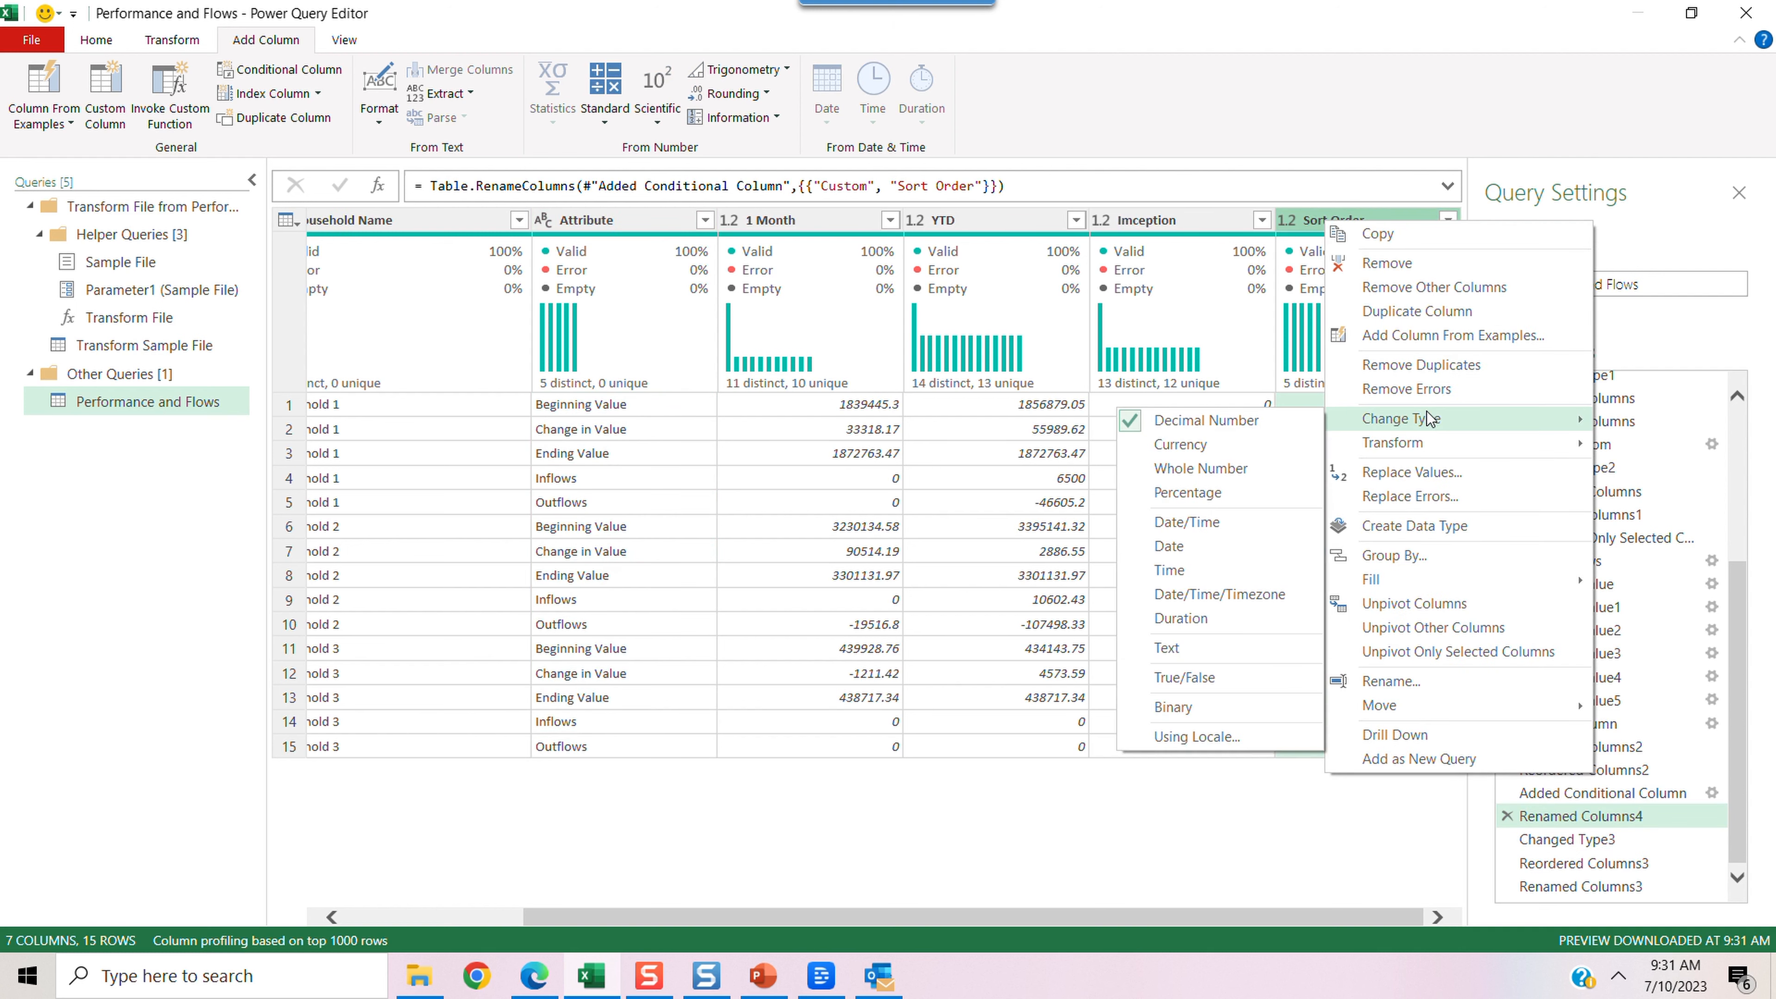
click(1200, 468)
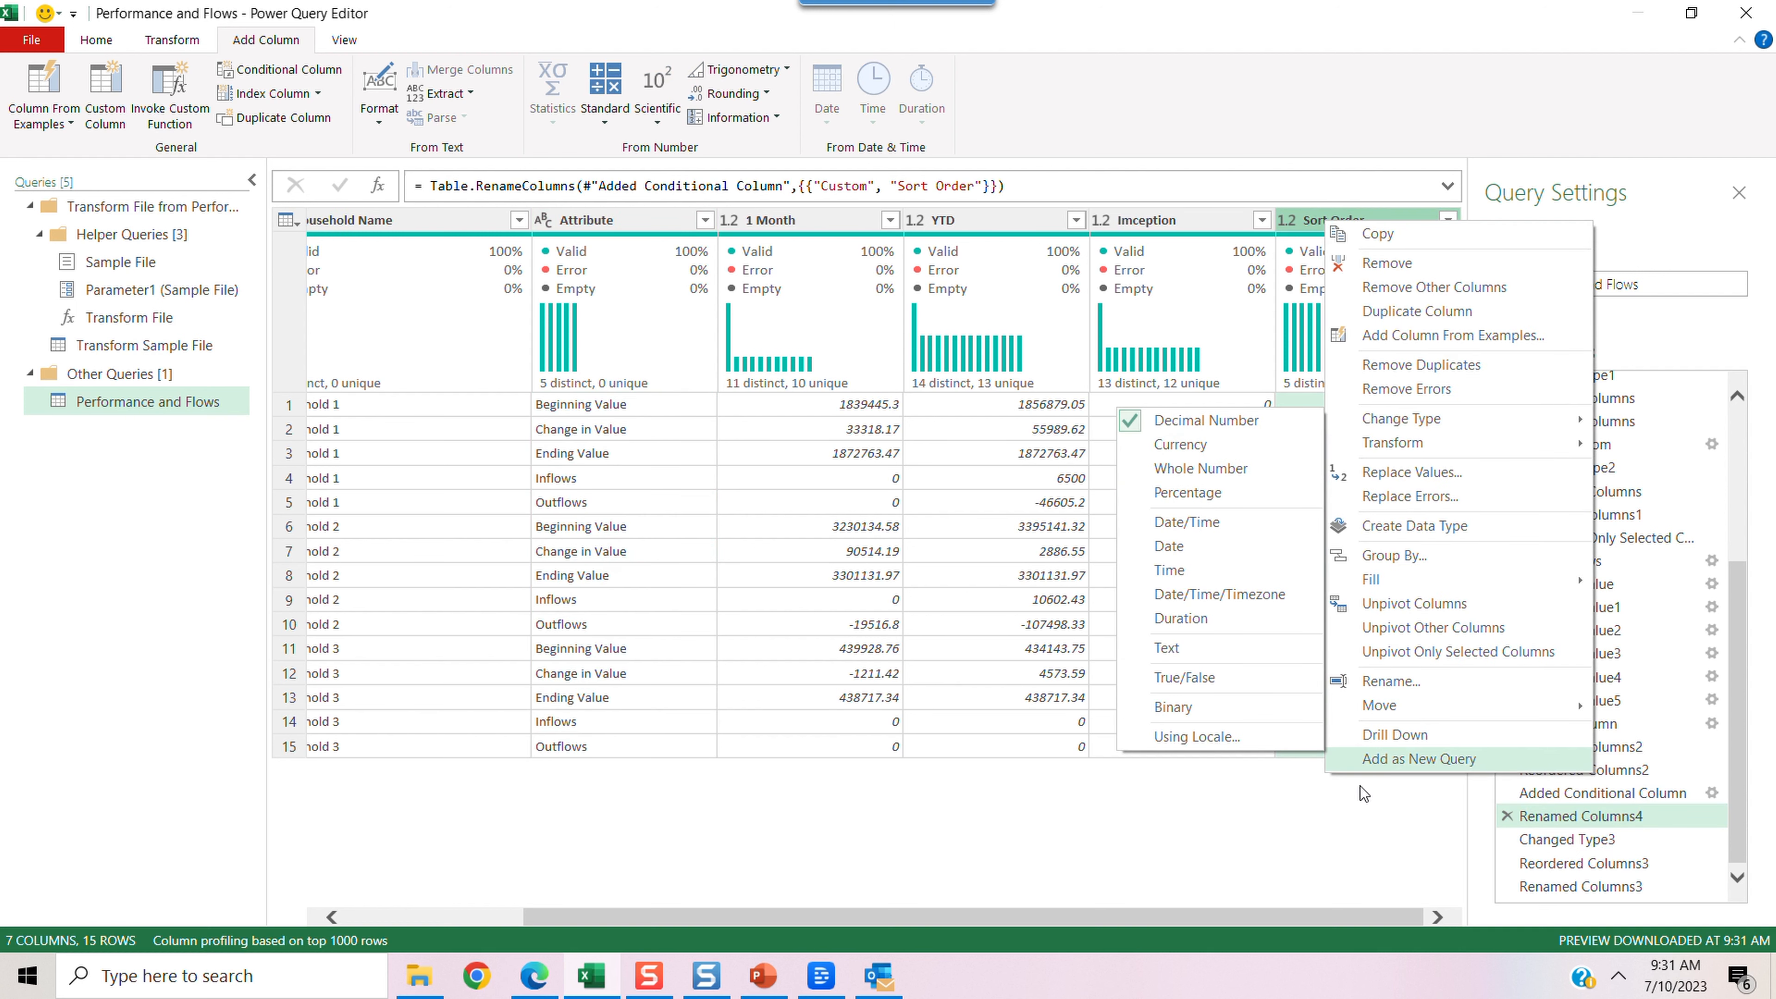
- Review the column order at the Reordered Columns3 step and the header renames at the Renamed Columns3 step
click(1577, 864)
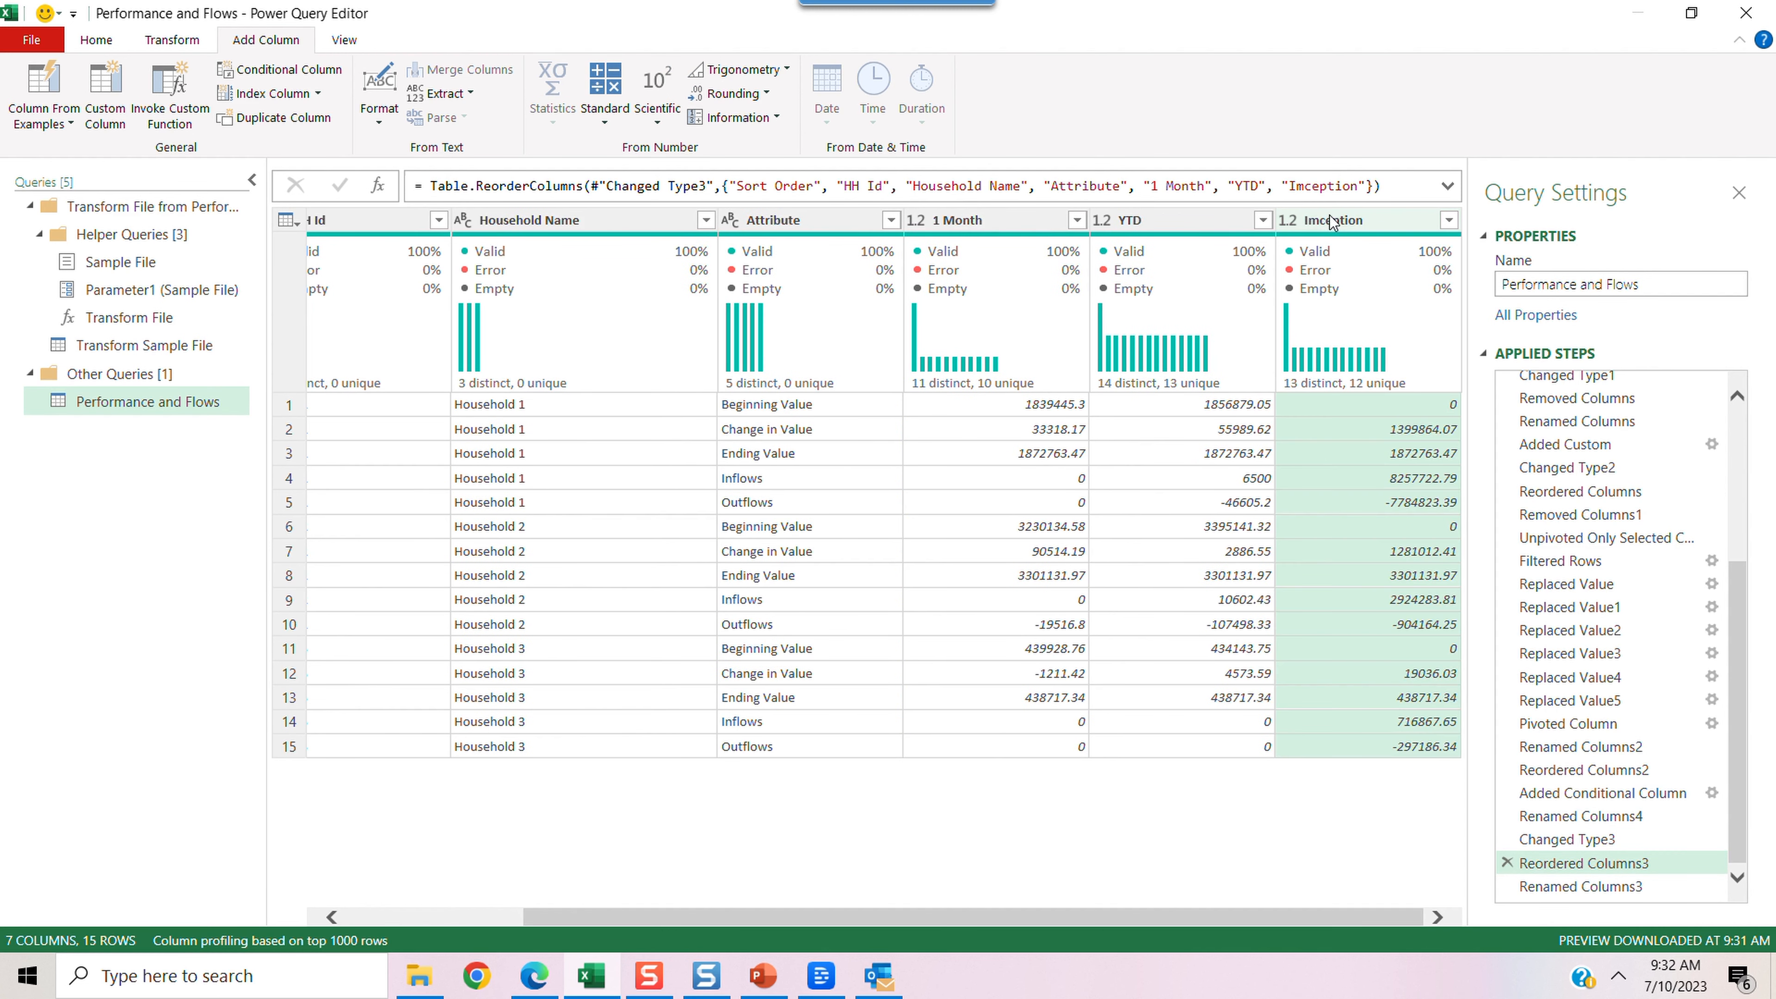
right_click(784, 222)
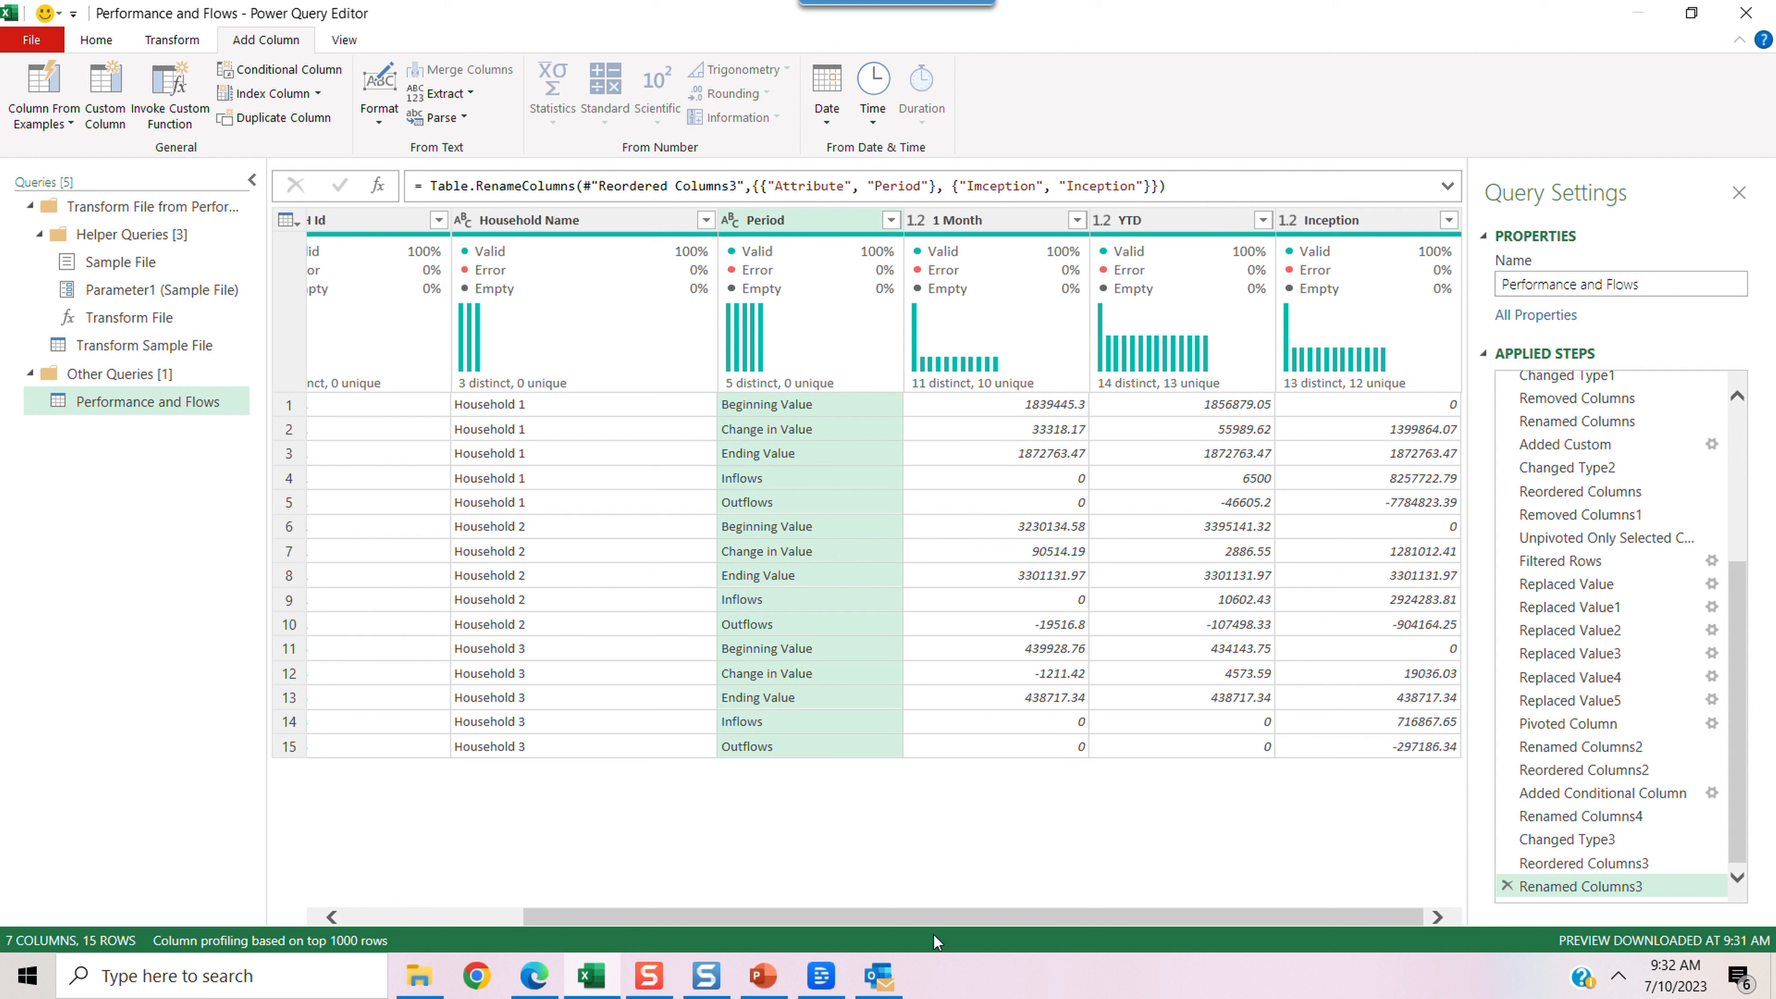
- Bring up the close-and-load commands for the Performance and Flows query
click(28, 39)
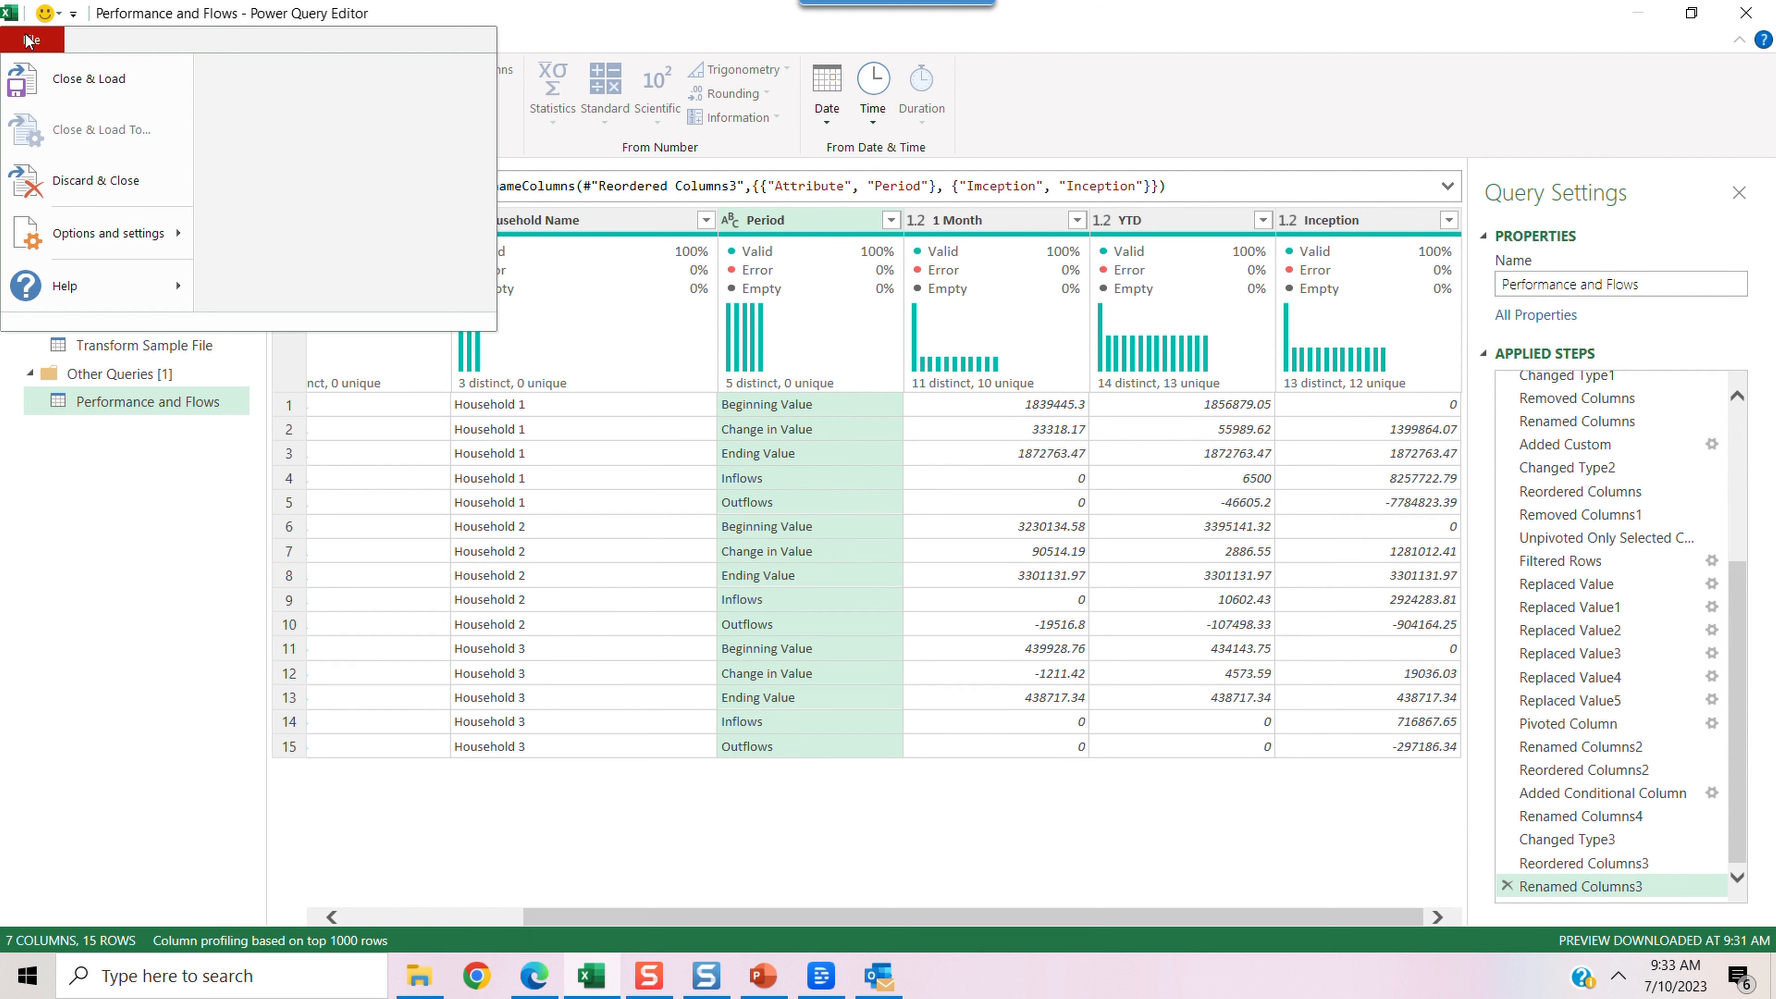